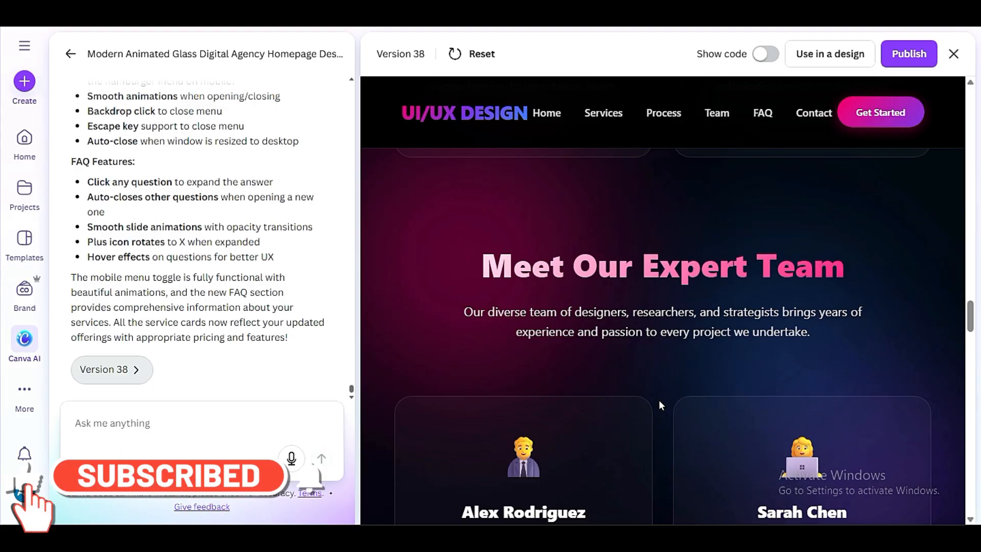
Examine the finished UI/UX Design website preview, from the team section through the FAQ and footer back up to the services hero.
scroll(659, 400, "down", 15)
scroll(658, 408, "down", 15)
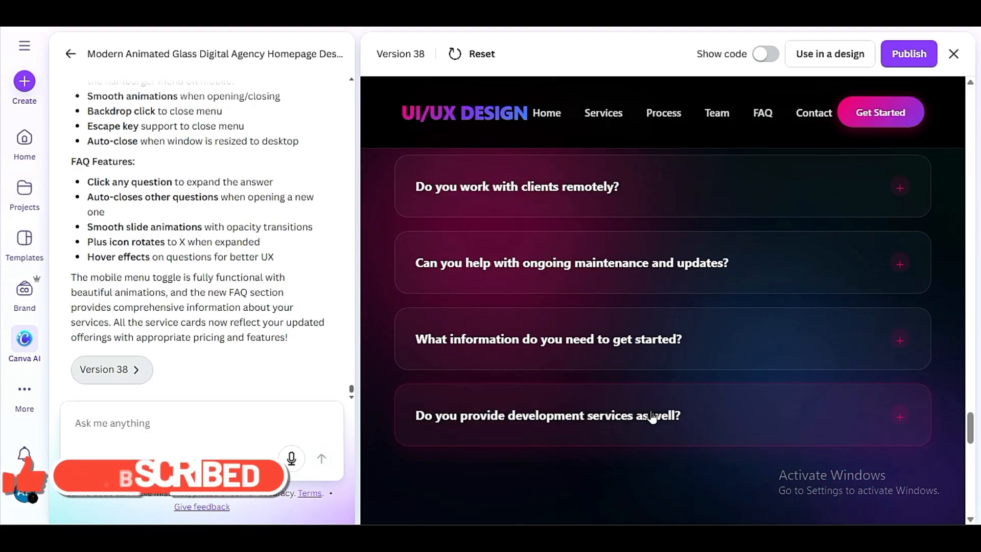
scroll(652, 429, "down", 12)
scroll(650, 440, "down", 5)
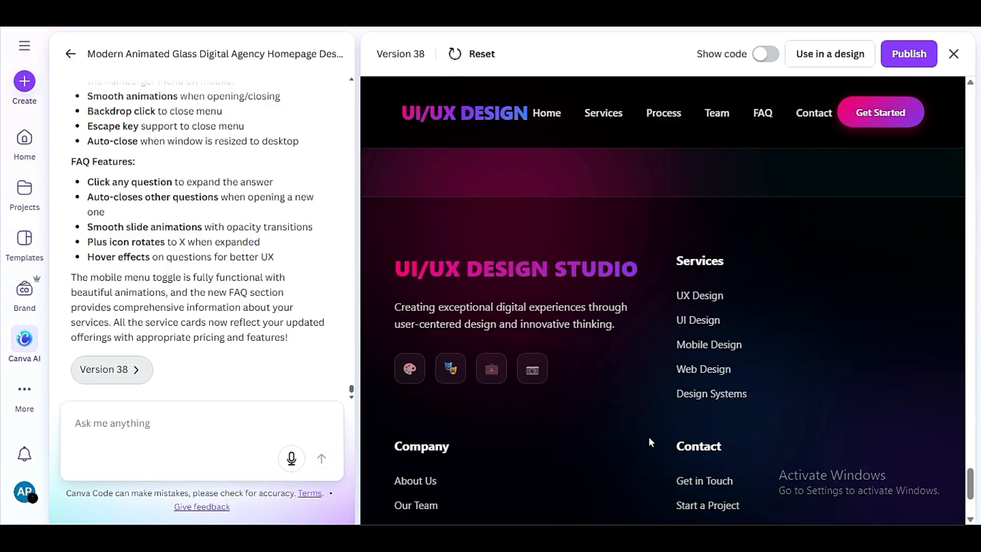
scroll(650, 441, "up", 12)
scroll(650, 438, "up", 15)
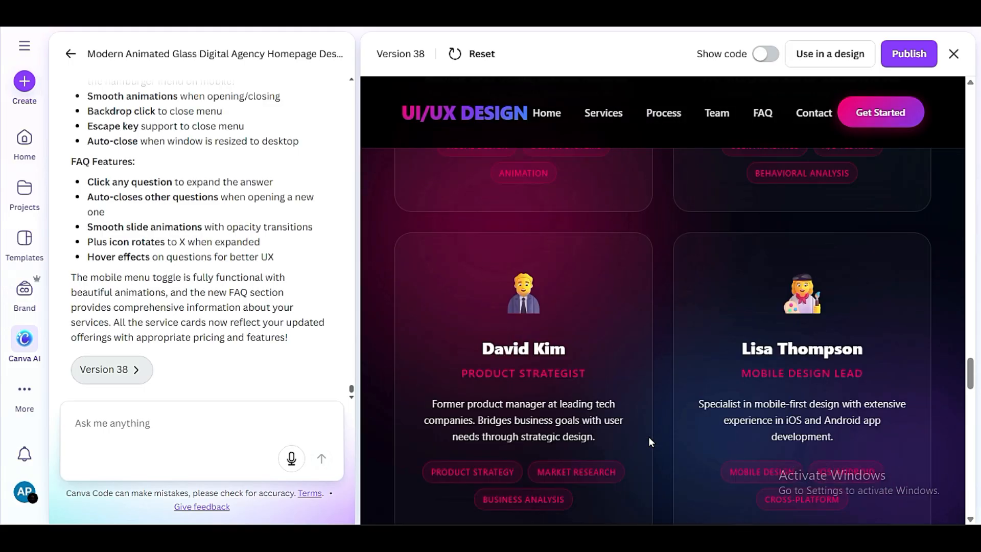
scroll(655, 441, "up", 15)
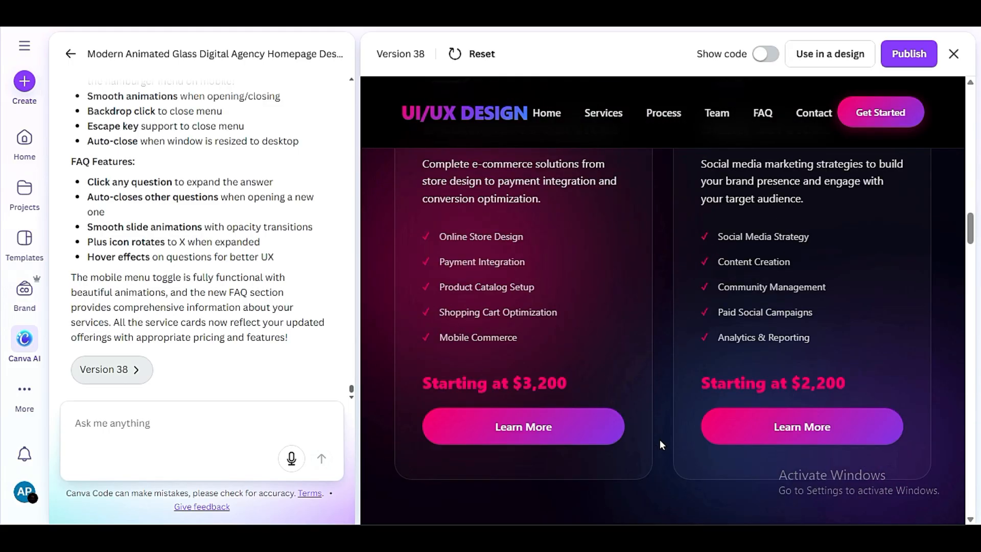
scroll(660, 444, "up", 5)
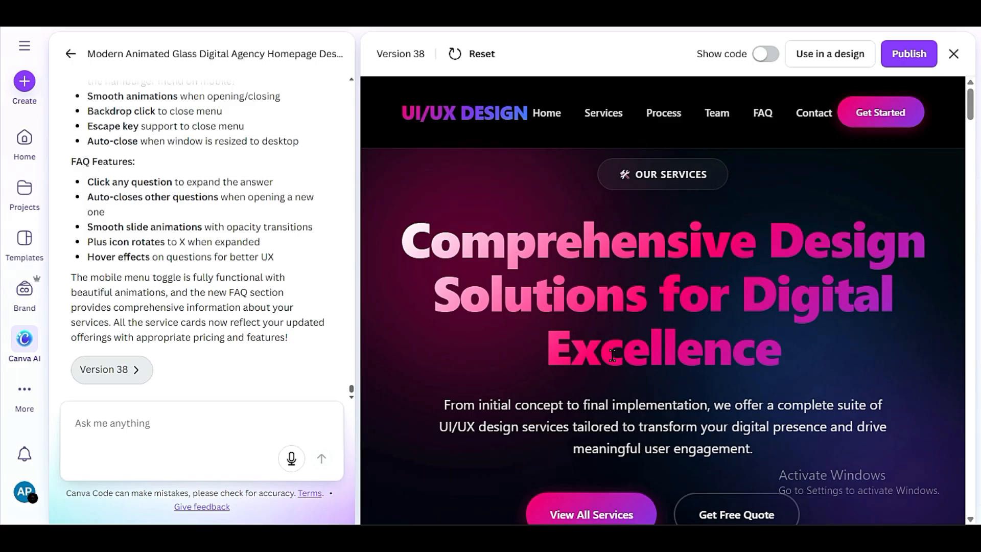
Open the Canva home page, look at the Templates mode and switch the main search box to Canva AI.
right_click(28, 145)
left_click(97, 162)
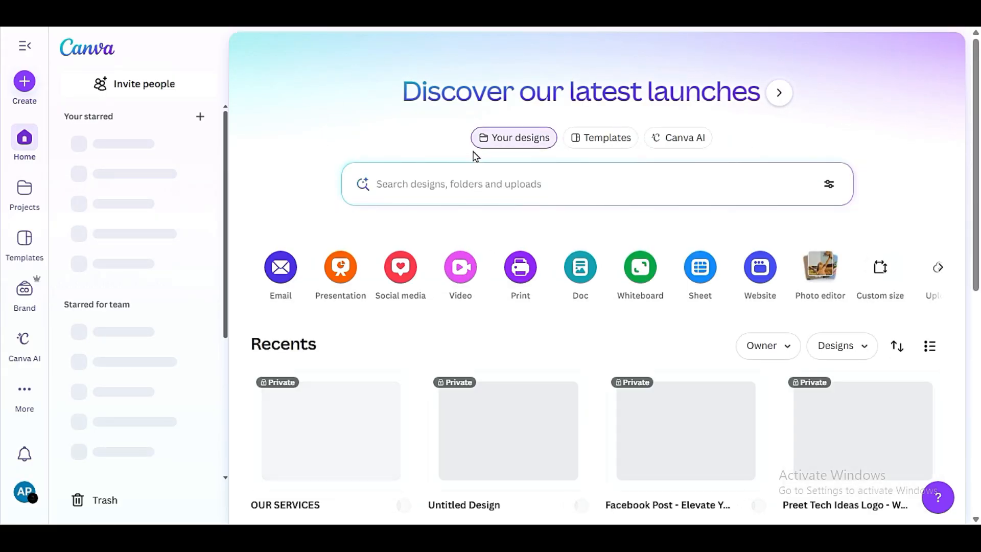
left_click(619, 147)
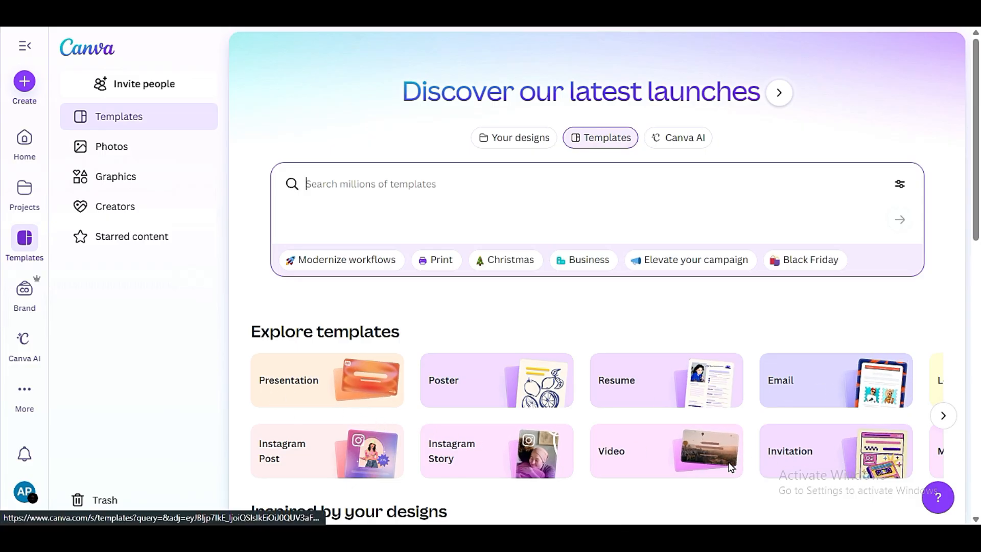
left_click(678, 139)
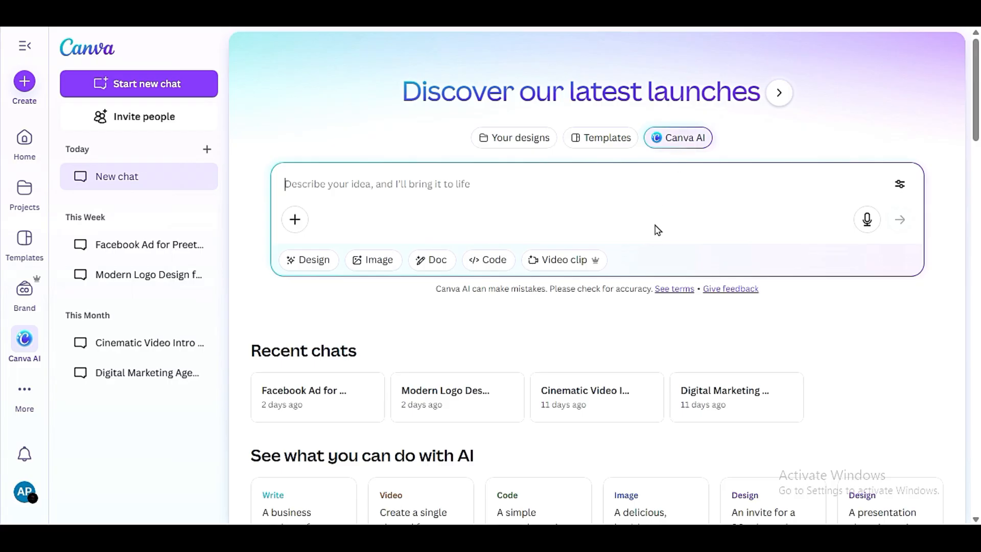
left_click(676, 145)
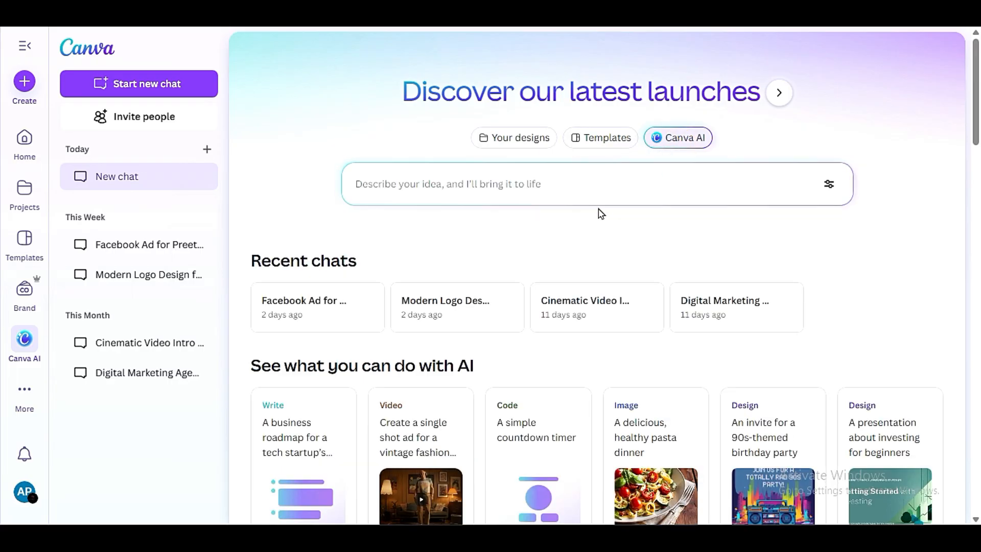
Prompt Canva AI to build a modern portfolio website with style animations, a mobile nav menu toggle, SEO optimization and a dark layout.
left_click(588, 185)
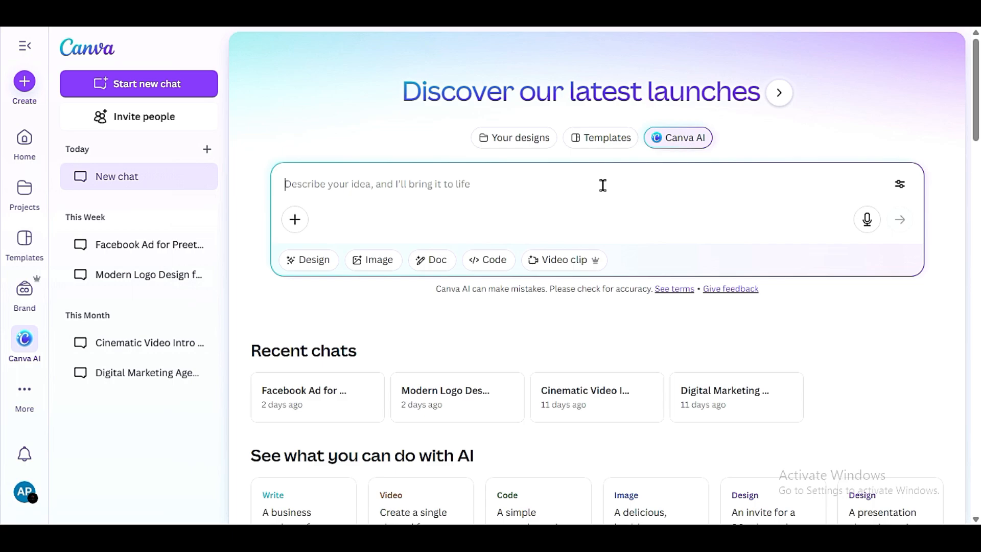
type("i wanna build port")
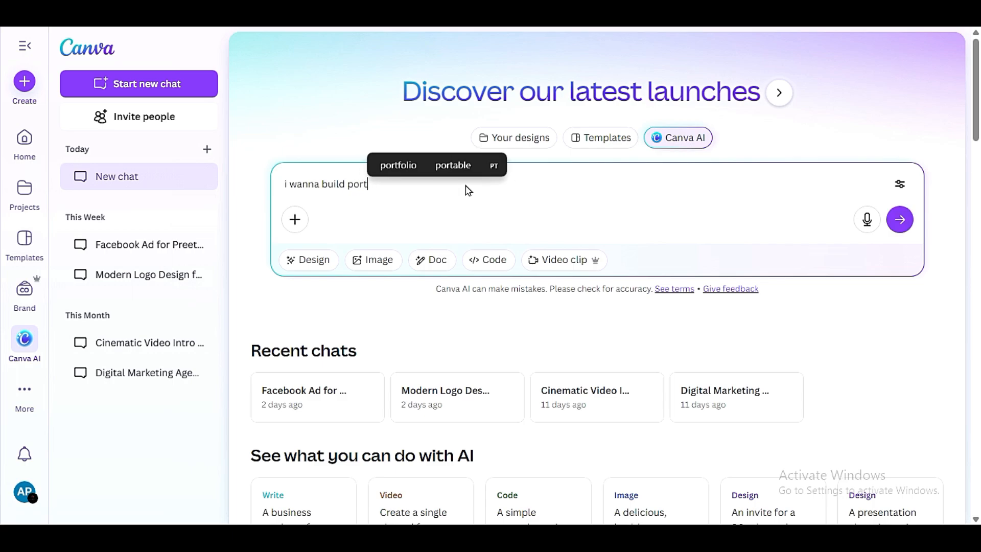
type("folio webs")
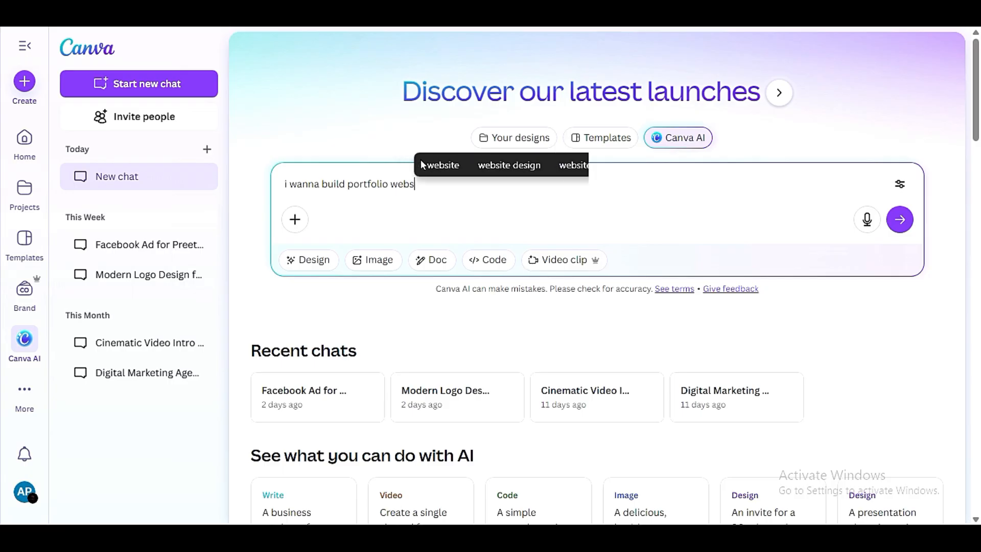
type("ite, it should be modren")
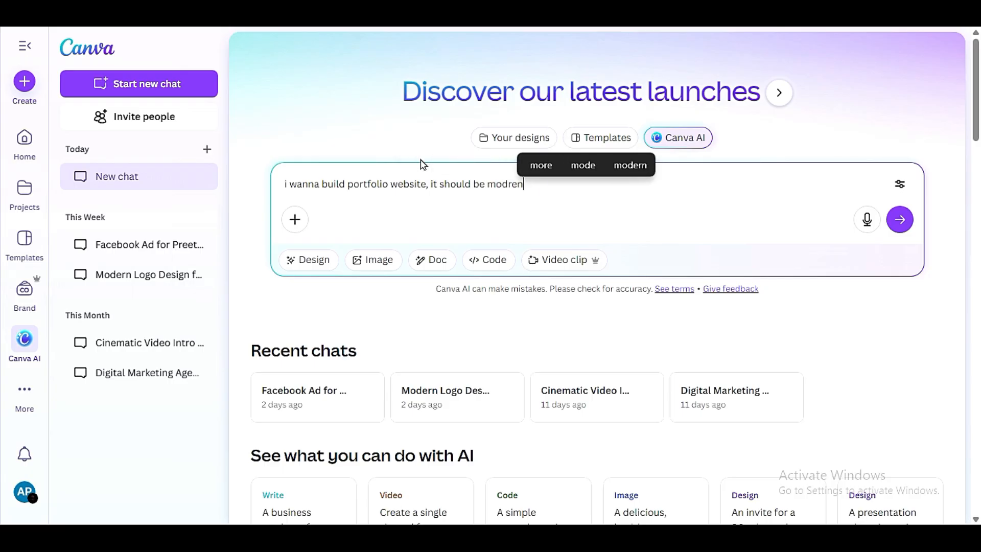
type(" design wit")
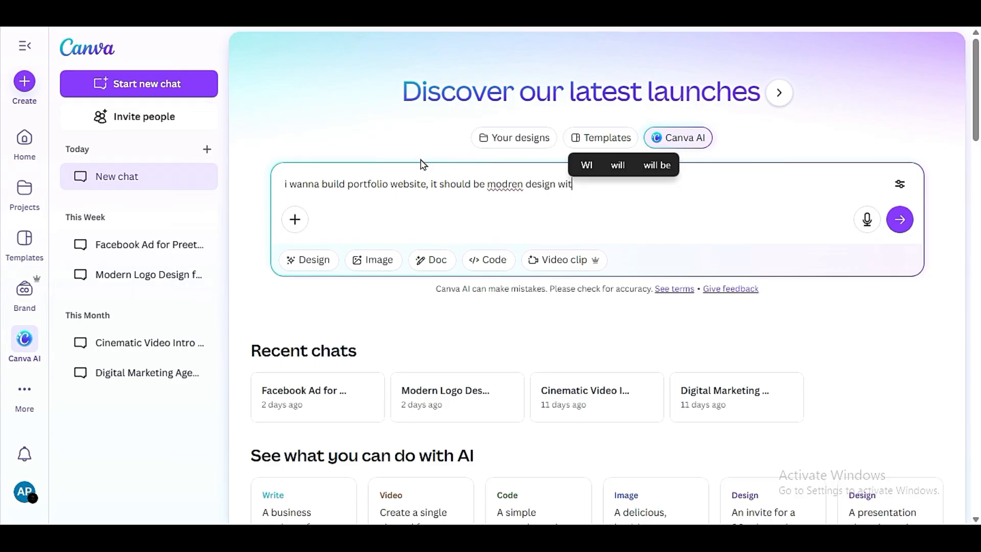
type("h styl")
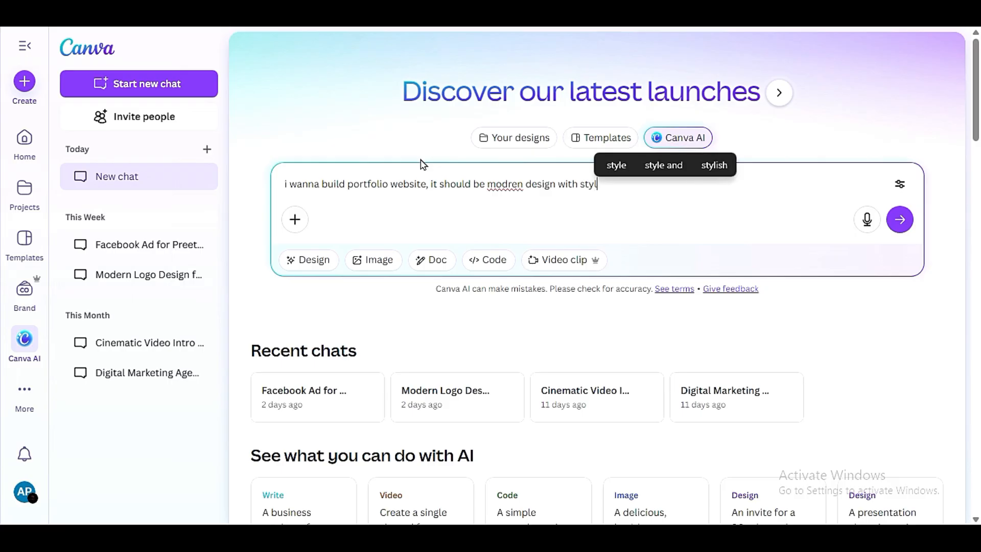
type("e animati")
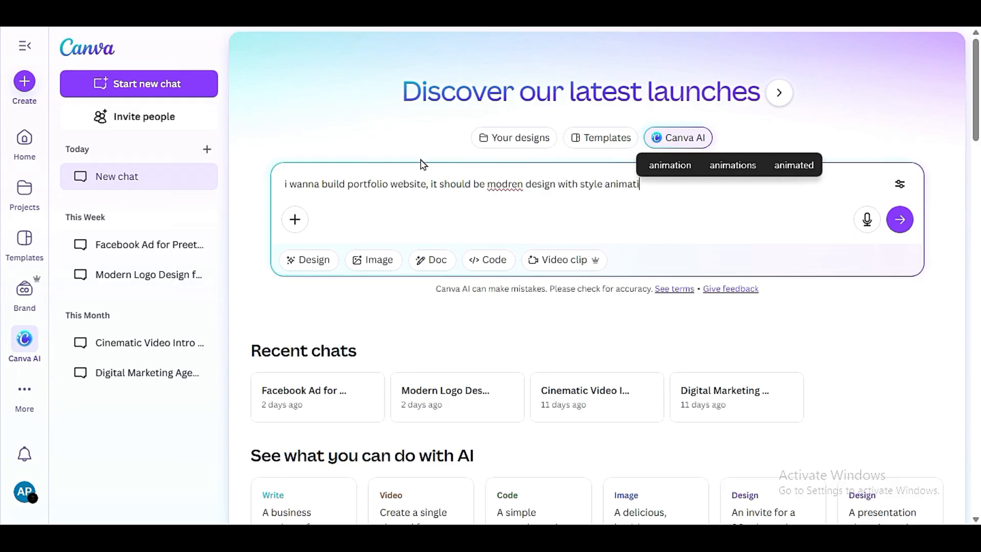
type("ons, also for")
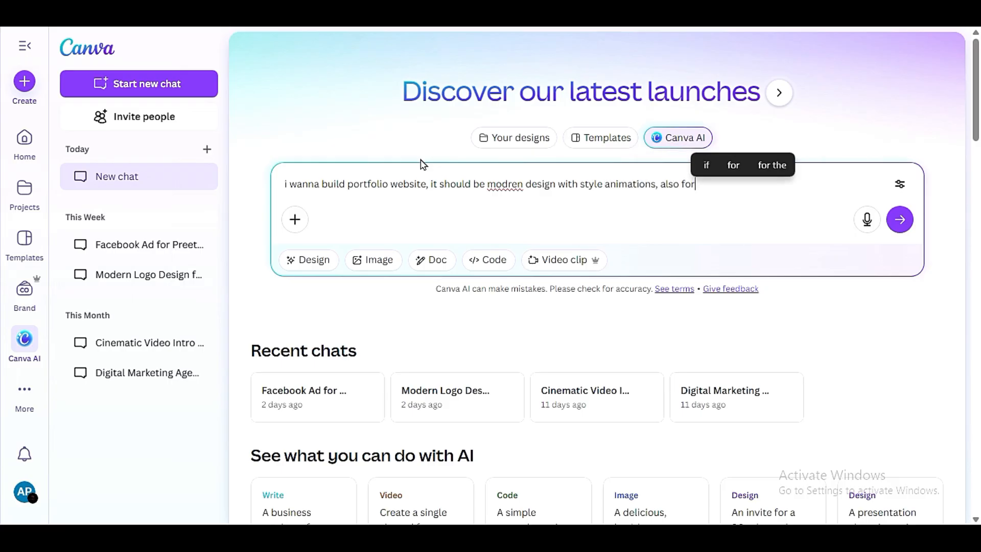
type(" mobile the")
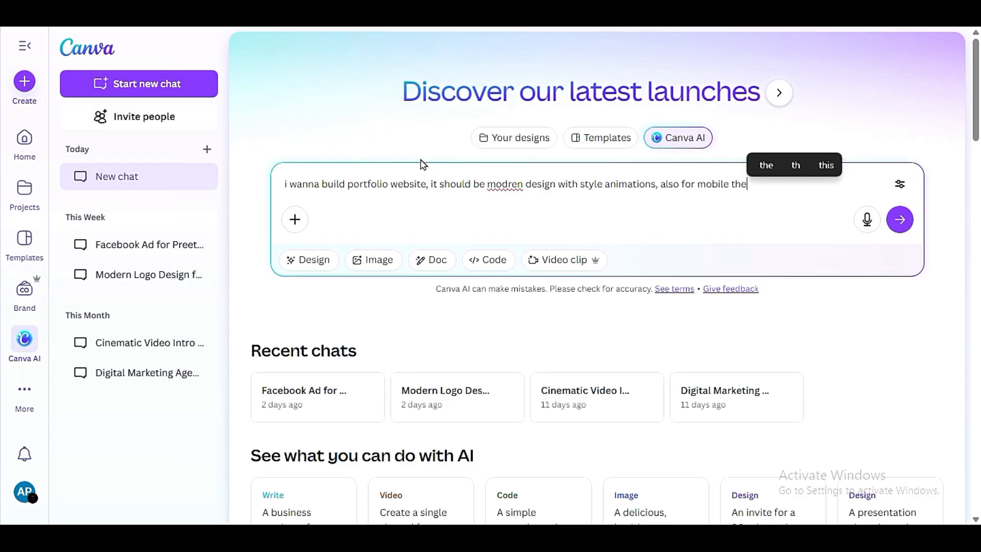
type("re shou")
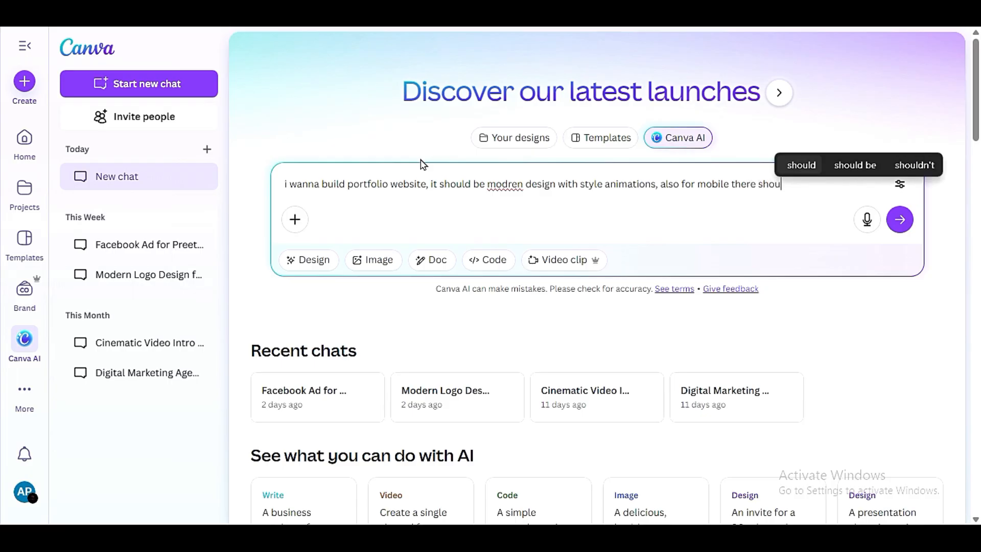
type("ld be nav menu ")
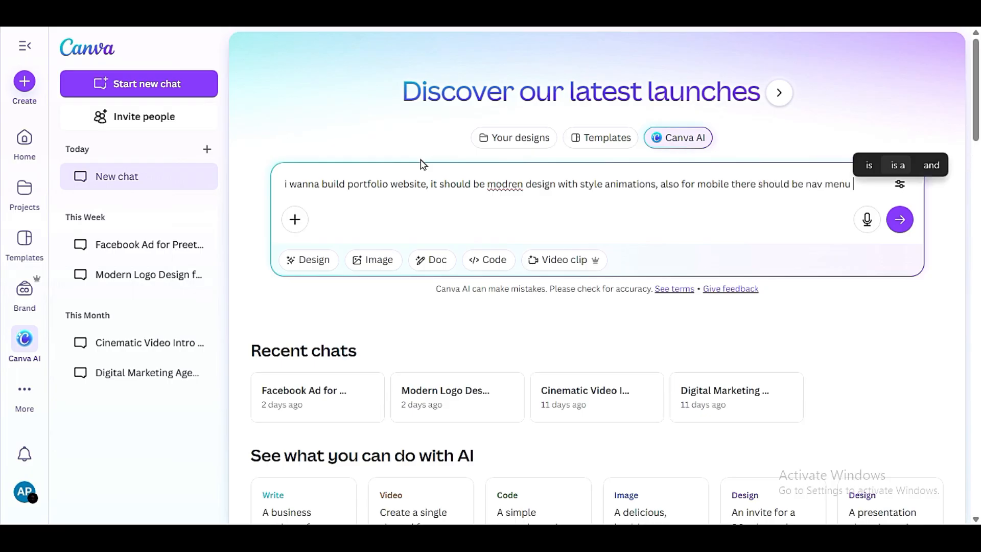
type("to")
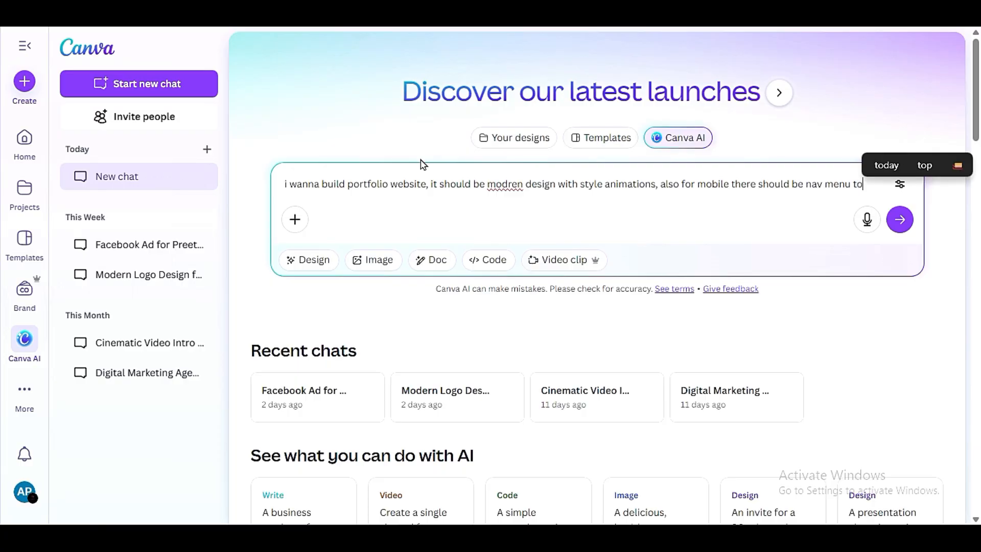
type("nggle, the w")
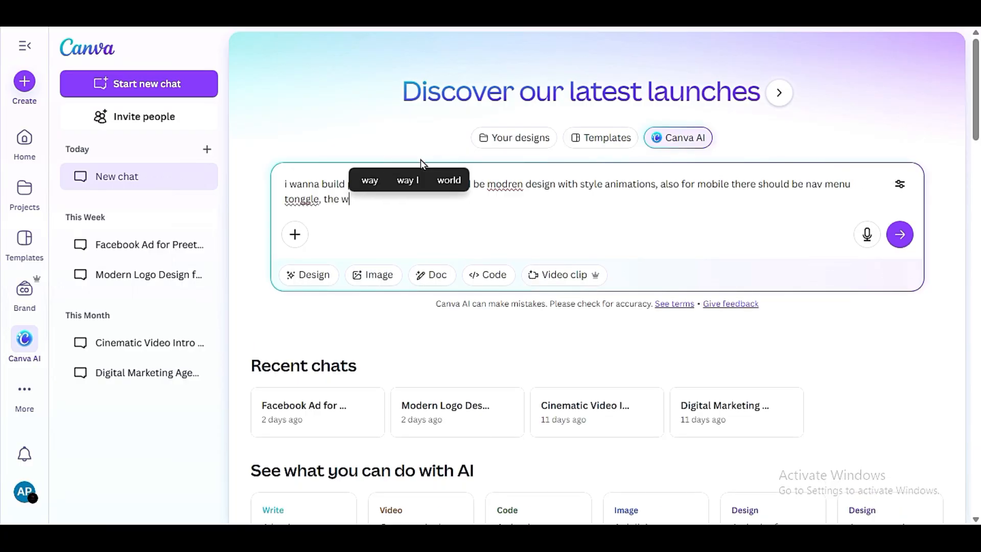
type("ebsite should be seo ")
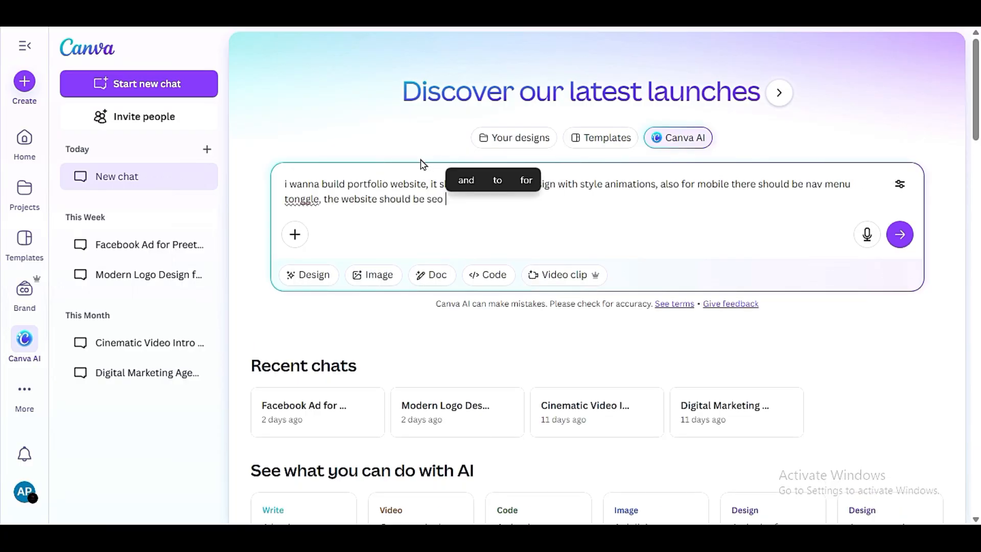
type("optimized and dark")
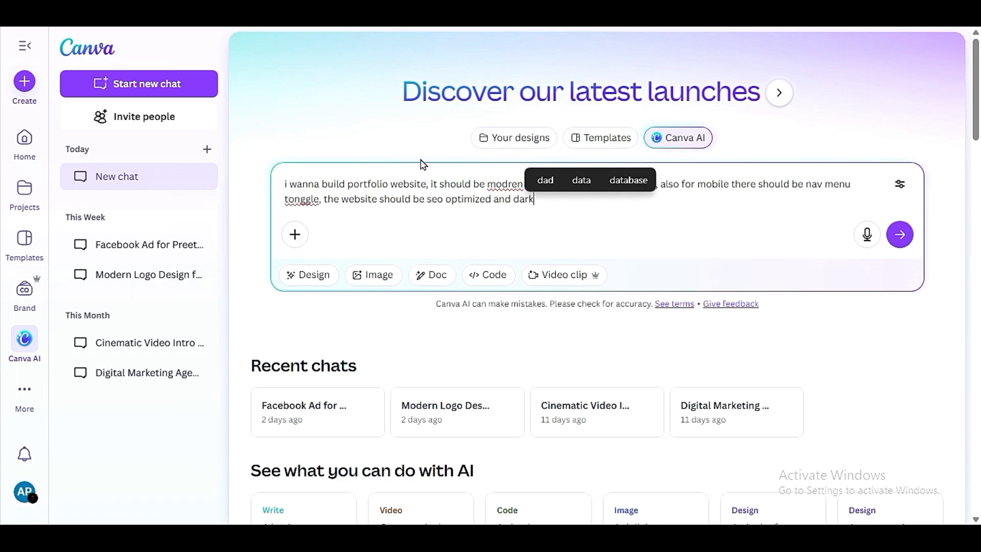
type(" layout")
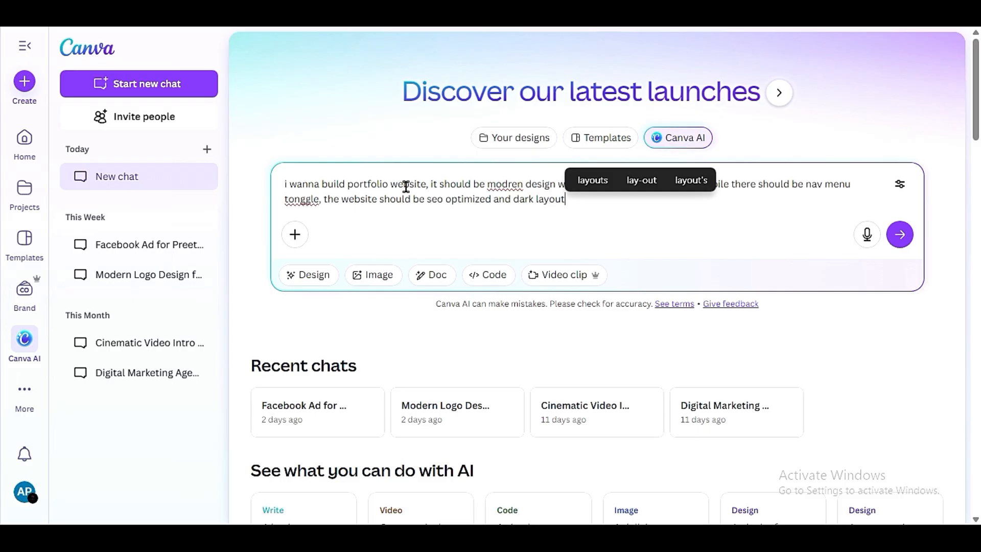
left_click(452, 200)
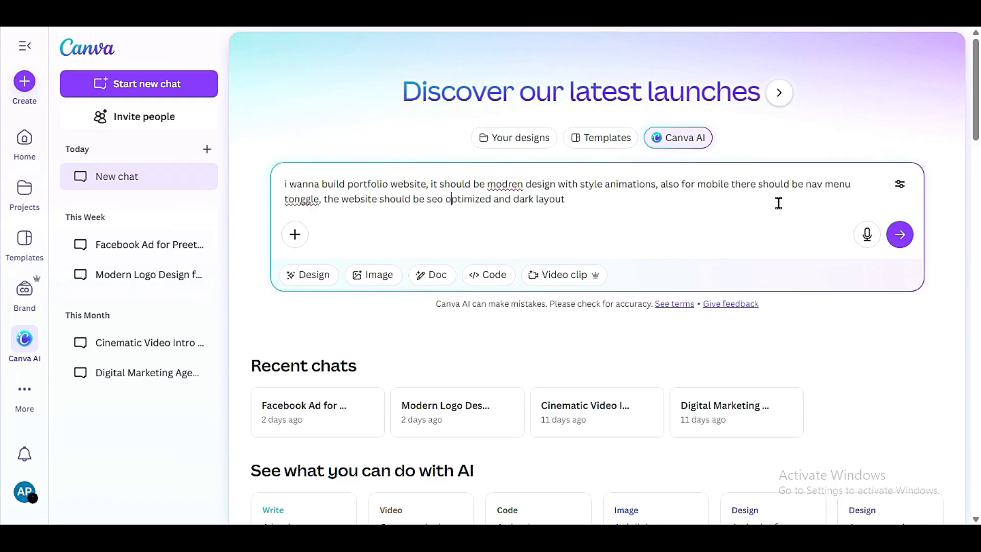
left_click(901, 234)
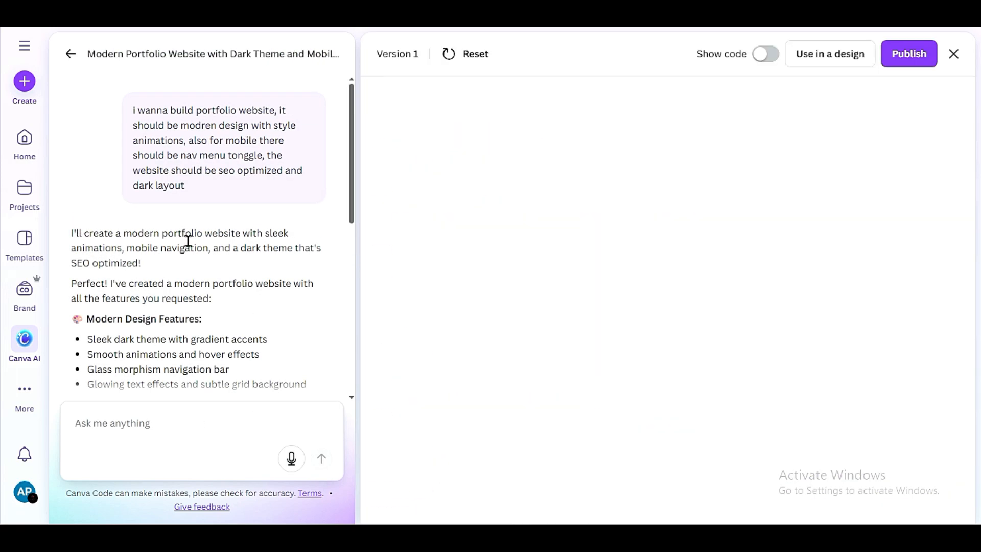
Review the AI's feature summary, try the View My Work link in the portfolio preview and examine the About Me and Featured Projects sections.
scroll(234, 297, "up", 3)
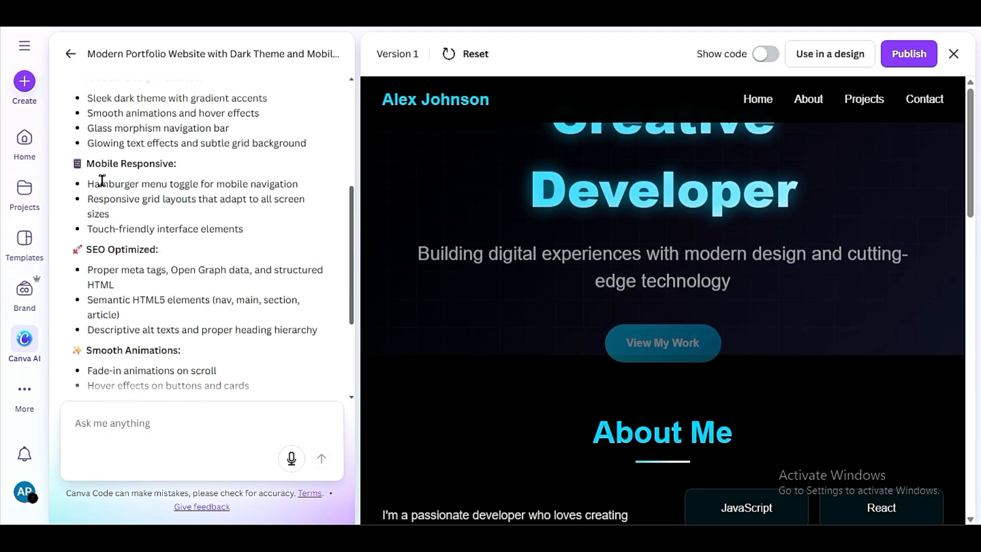
scroll(179, 258, "up", 3)
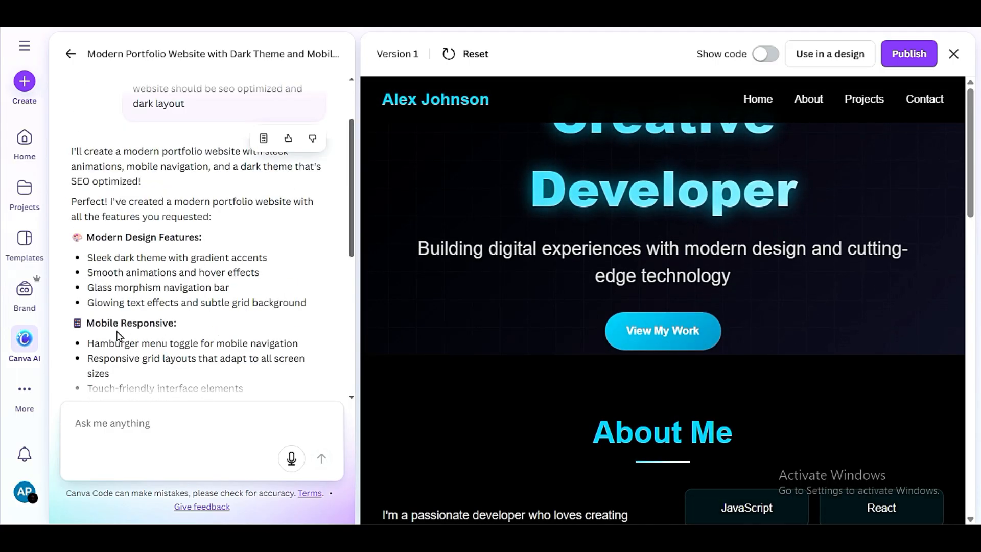
scroll(171, 321, "down", 3)
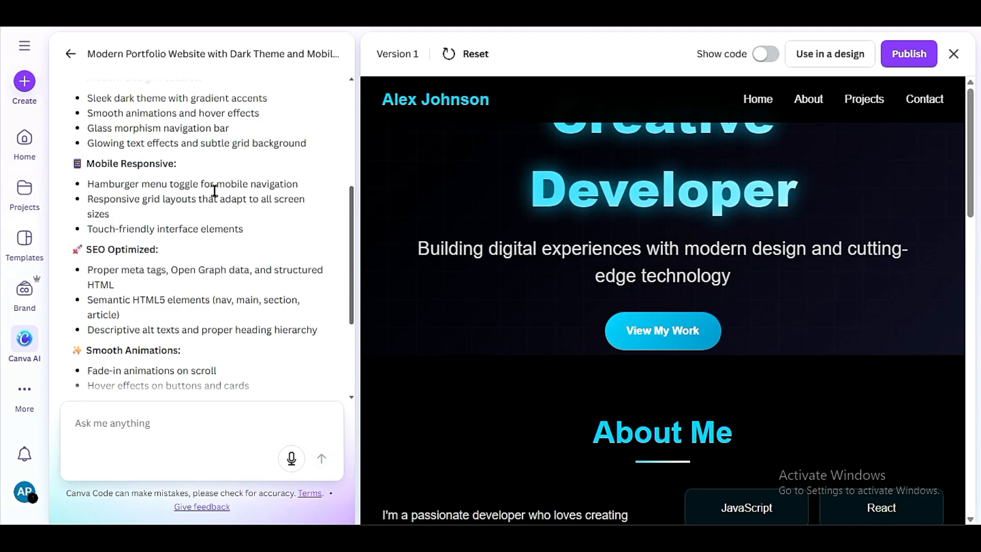
left_click(659, 331)
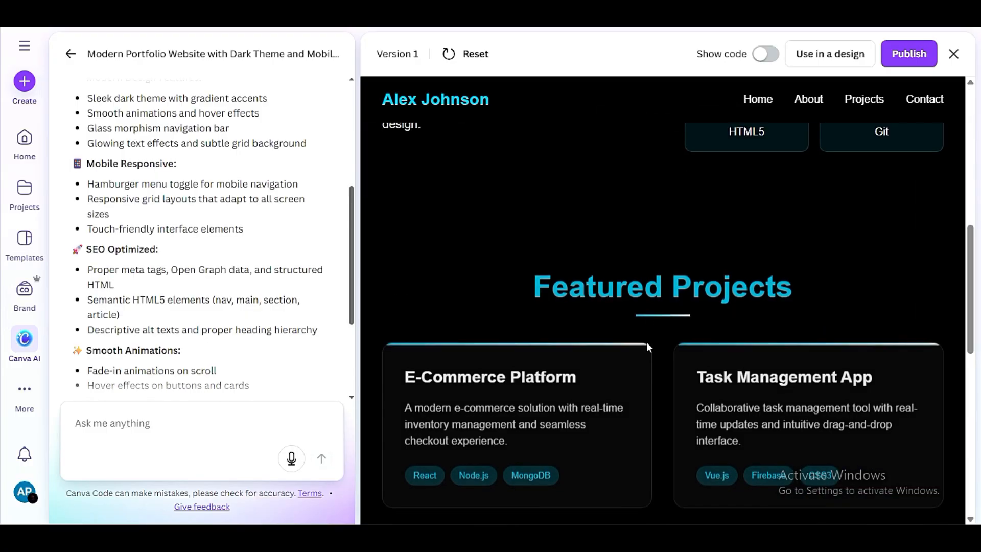
scroll(649, 368, "down", 6)
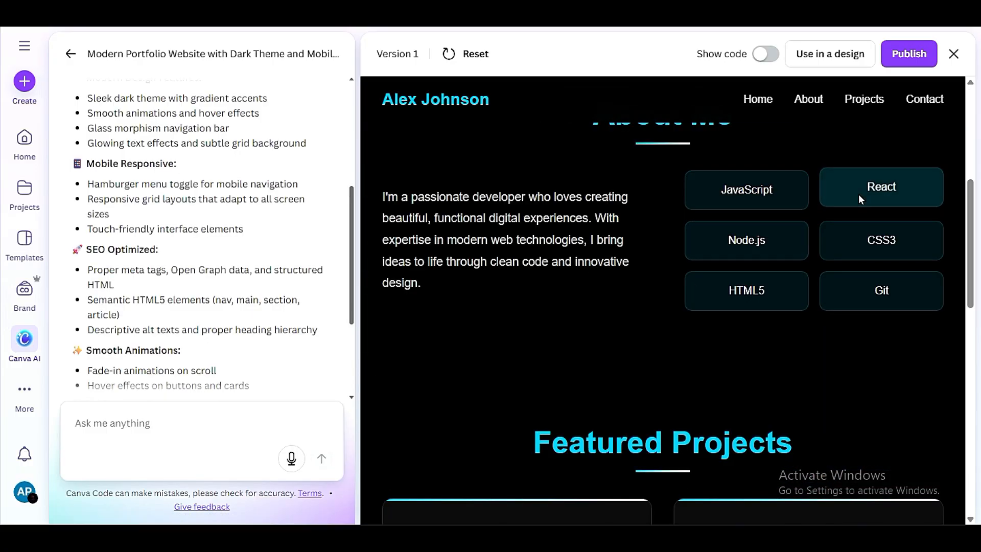
scroll(814, 306, "down", 3)
scroll(814, 305, "down", 3)
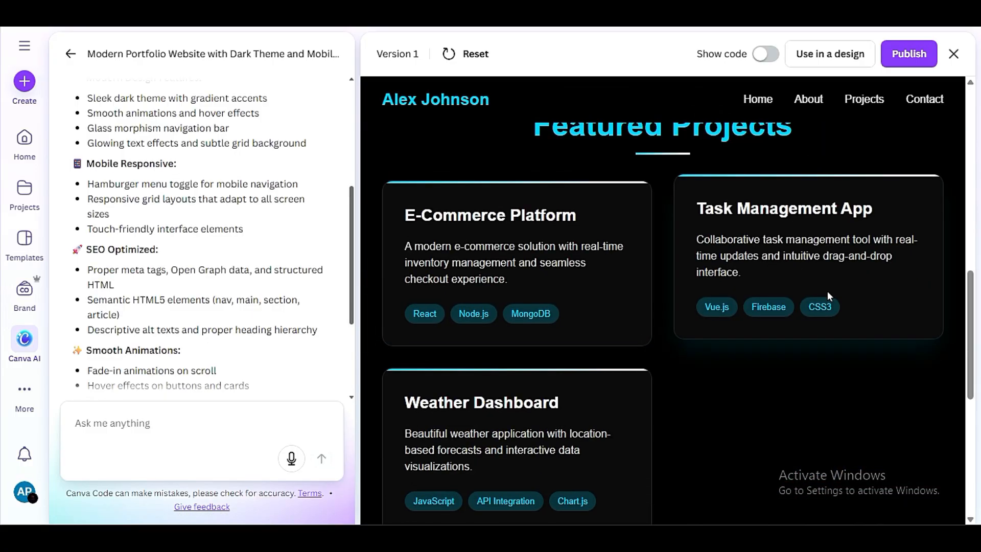
scroll(818, 306, "down", 5)
scroll(629, 348, "up", 10)
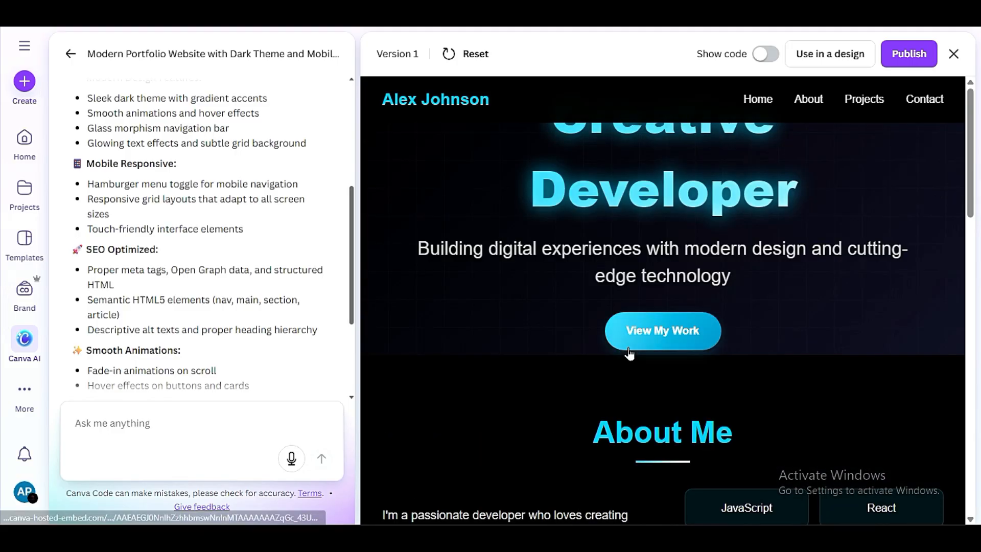
scroll(629, 347, "down", 10)
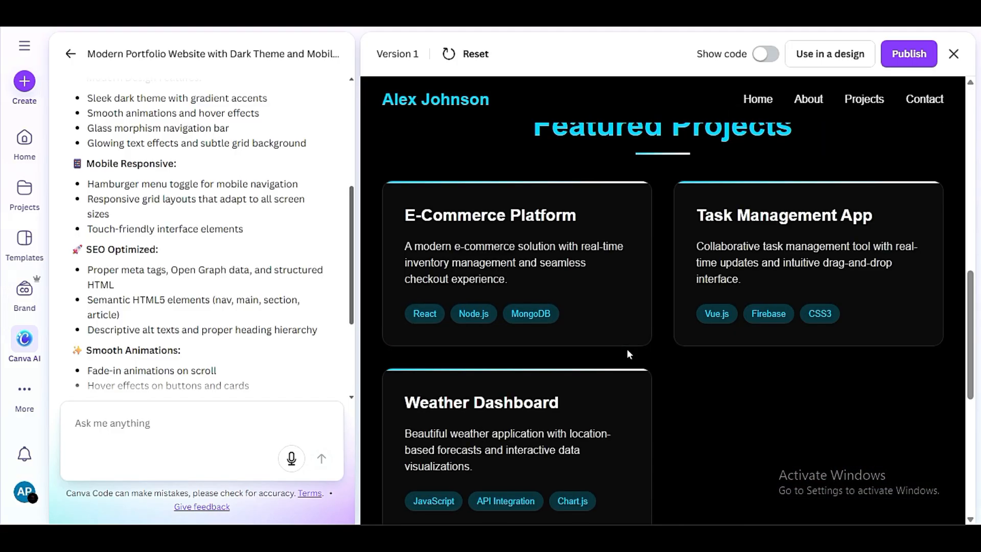
Try the About, Projects, Contact and Home navigation links in the portfolio preview and examine the page through the Get In Touch section.
scroll(651, 397, "up", 10)
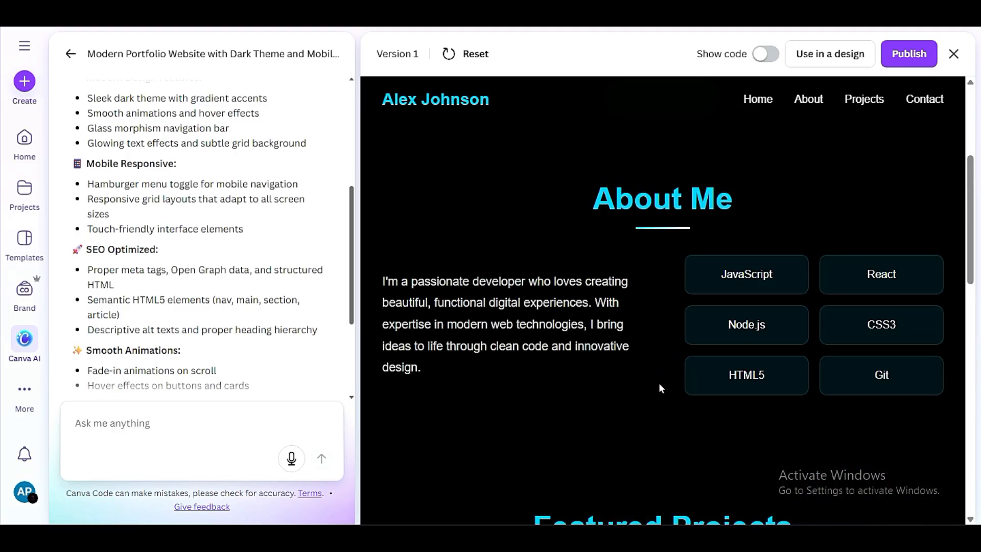
left_click(809, 101)
left_click(868, 102)
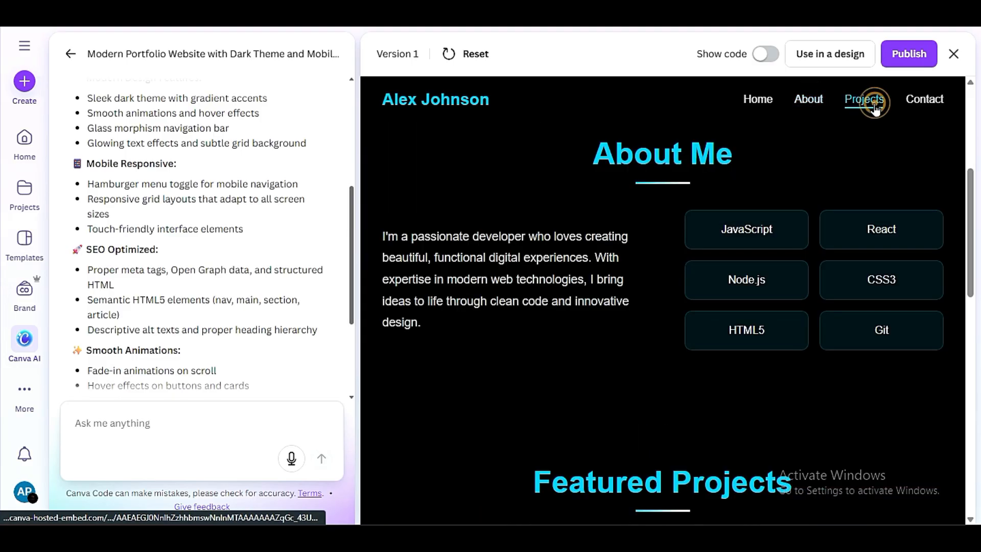
left_click(920, 103)
left_click(807, 100)
left_click(756, 100)
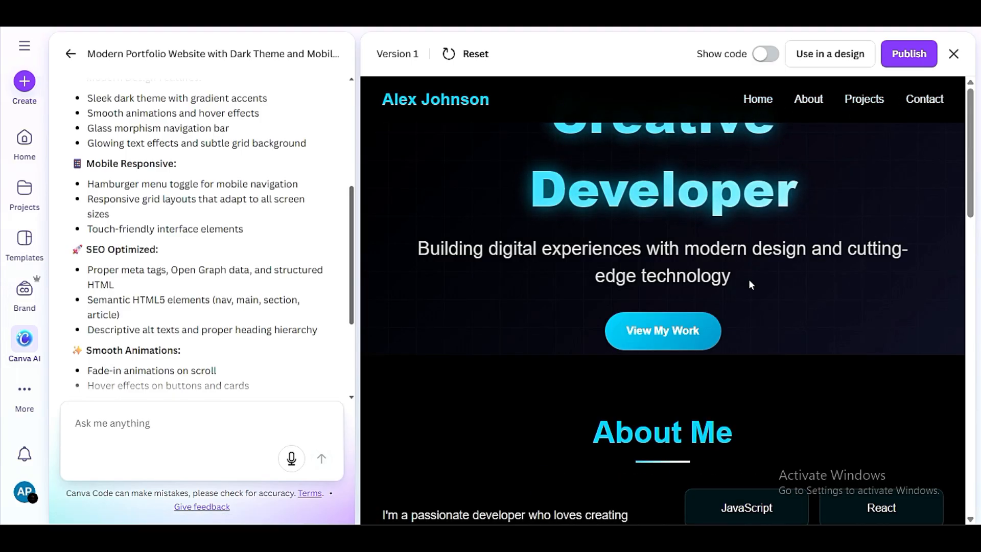
scroll(750, 279, "down", 5)
scroll(680, 332, "down", 5)
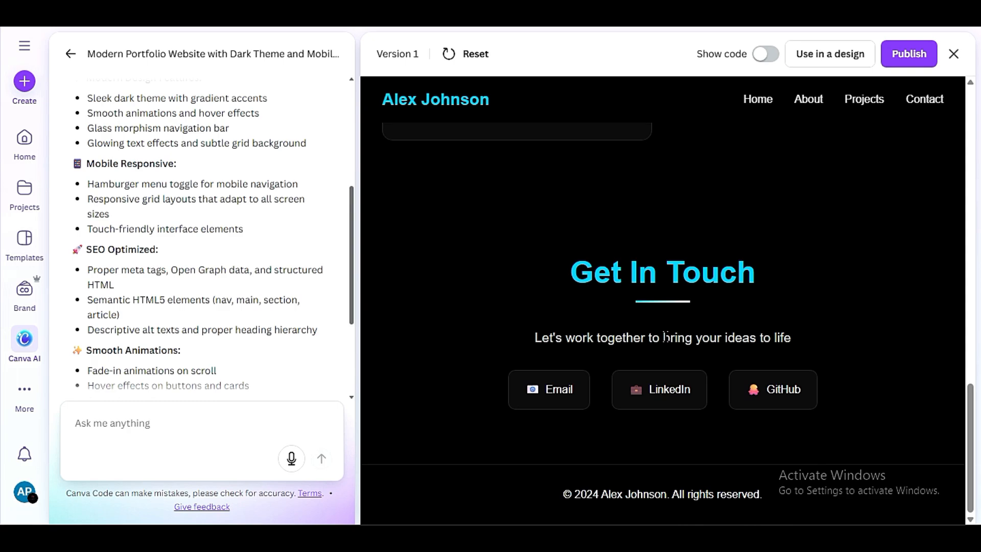
scroll(665, 337, "up", 10)
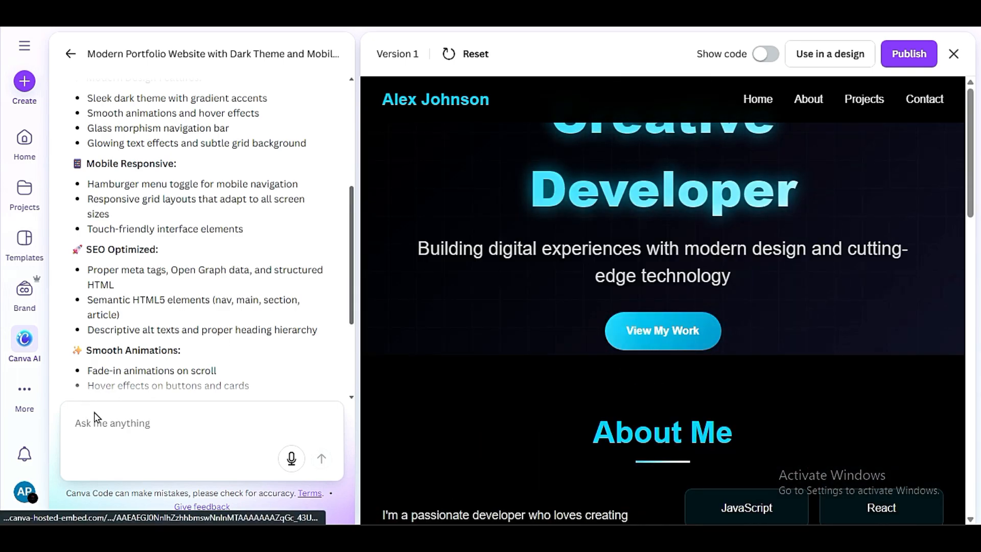
Begin a follow-up prompt to Canva AI asking to make the homepage with in detail content.
left_click(133, 417)
type("makke the homepage with in detail content")
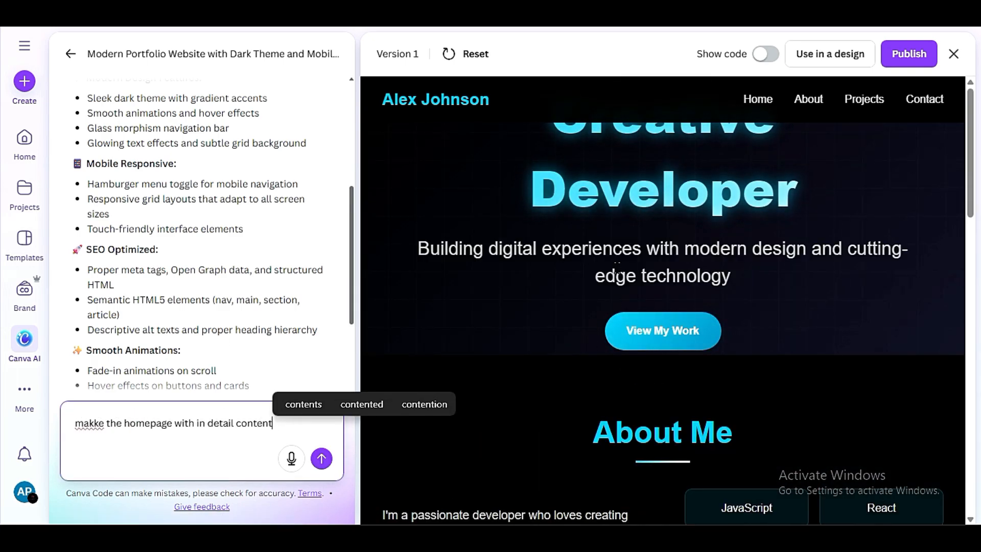
Examine the portfolio preview's About Me, Featured Projects and Get In Touch sections for content that needs more detail.
scroll(624, 296, "down", 3)
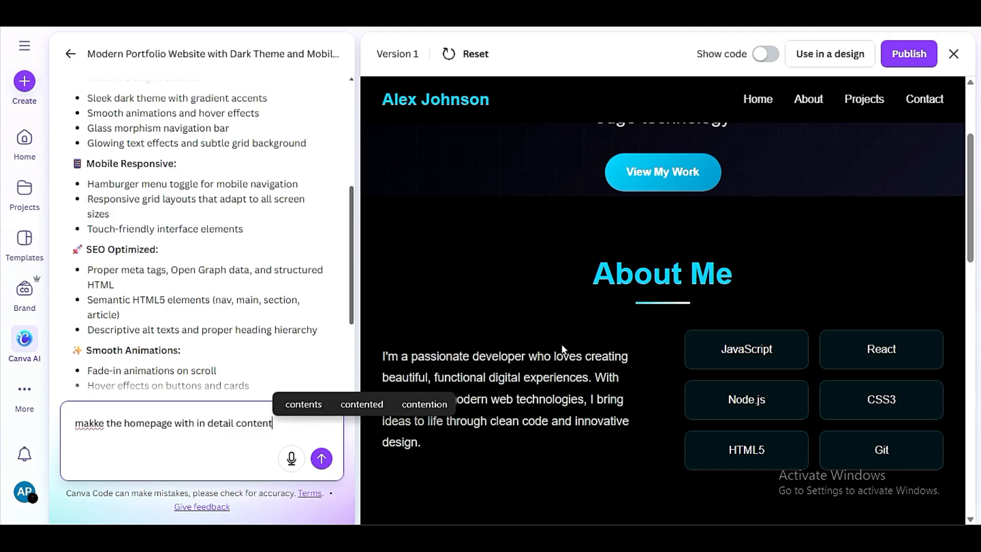
scroll(629, 342, "down", 3)
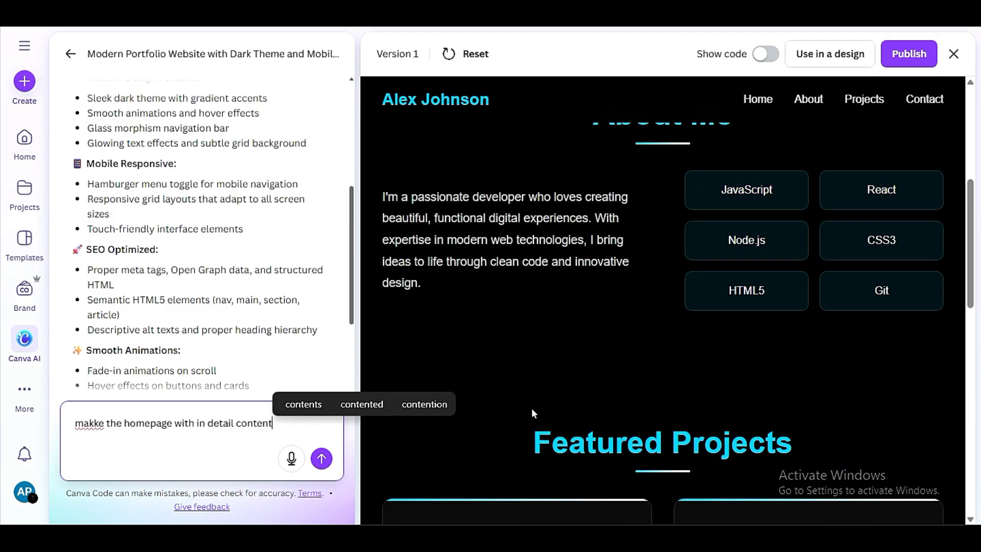
scroll(580, 353, "down", 3)
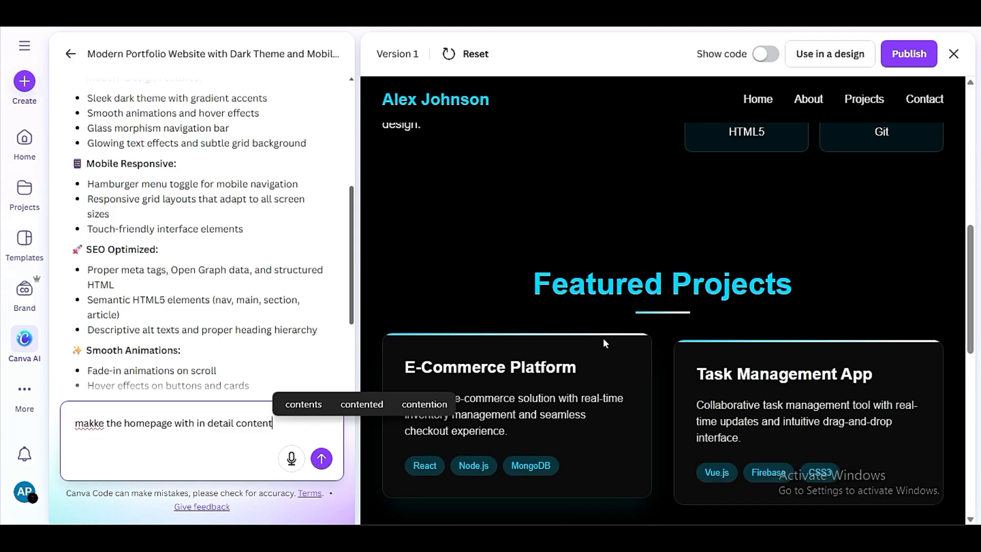
left_click_drag(539, 284, 819, 292)
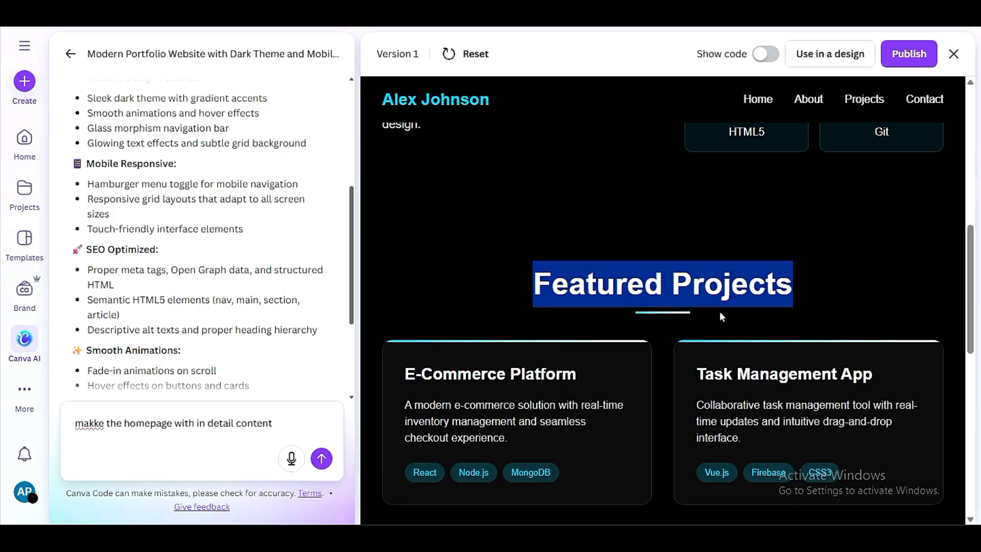
scroll(664, 404, "down", 3)
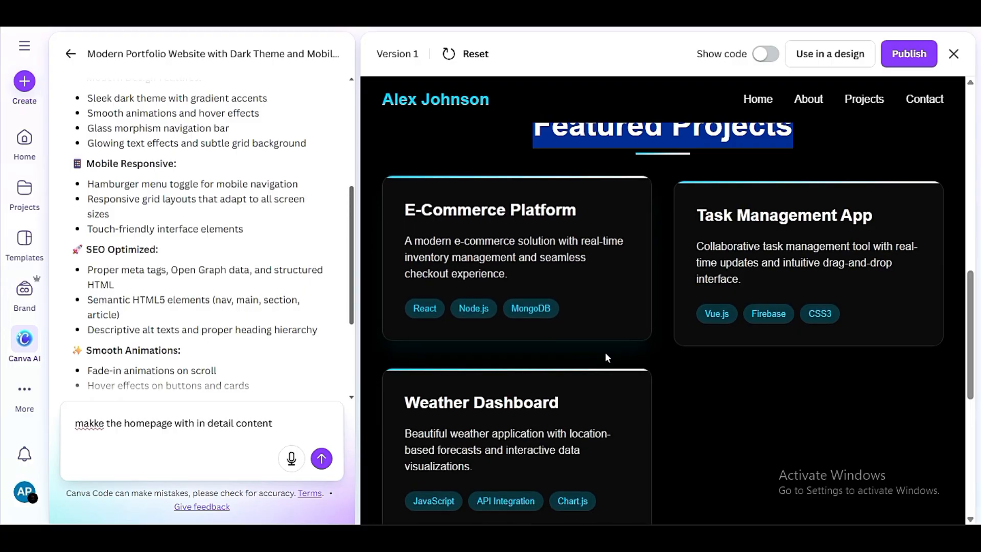
scroll(605, 352, "down", 8)
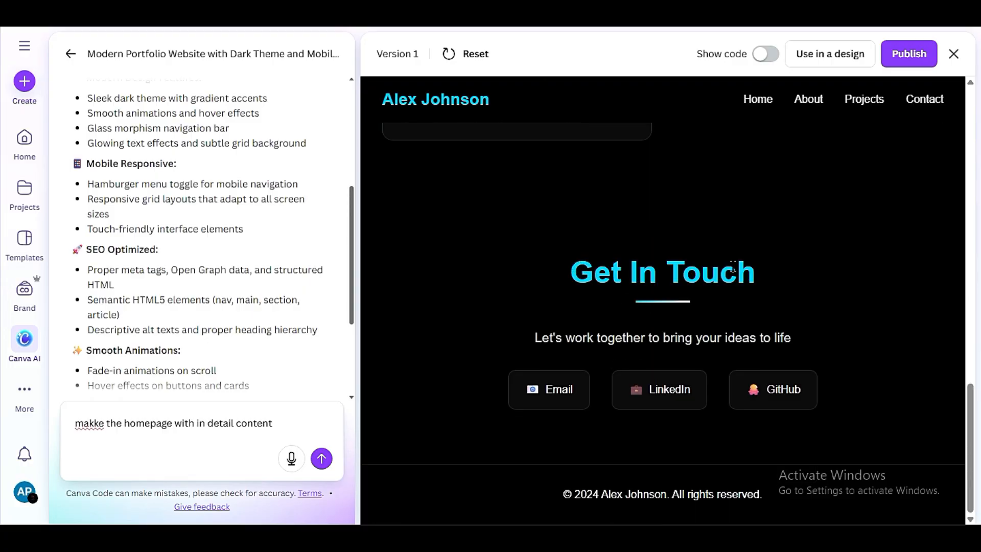
scroll(736, 286, "up", 15)
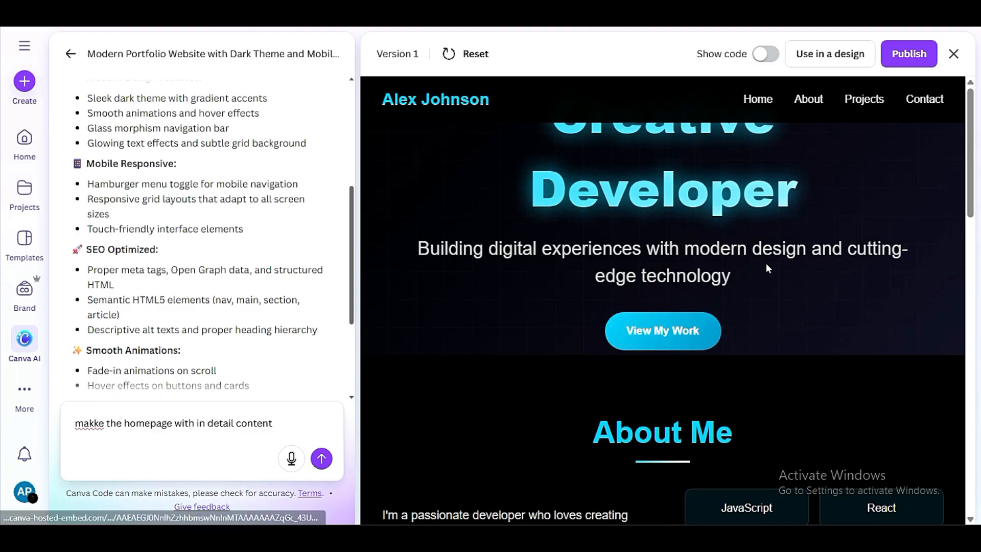
scroll(766, 267, "down", 3)
scroll(685, 332, "up", 3)
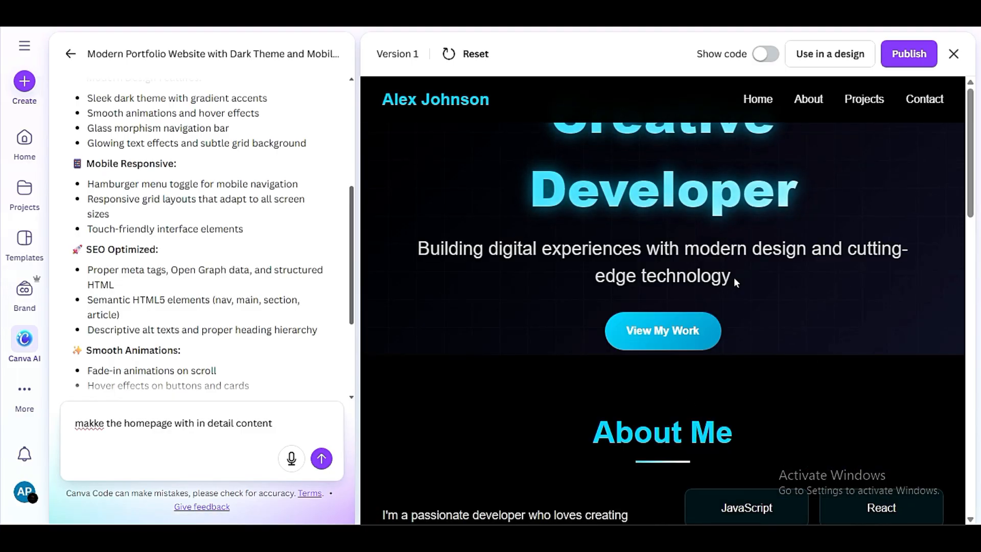
Correct the misspelled first word of the prompt to "make" and extend the request with "and add more features".
right_click(86, 424)
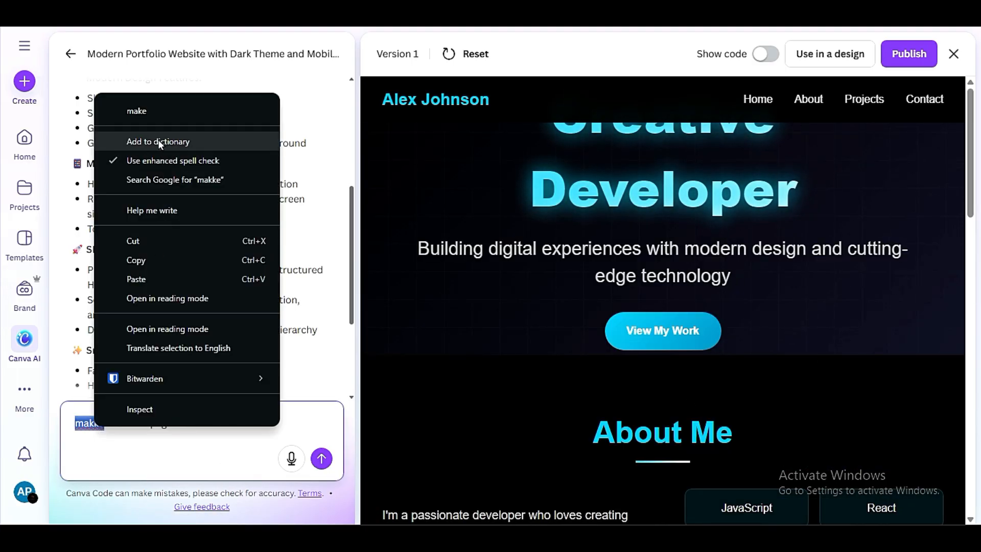
left_click(145, 108)
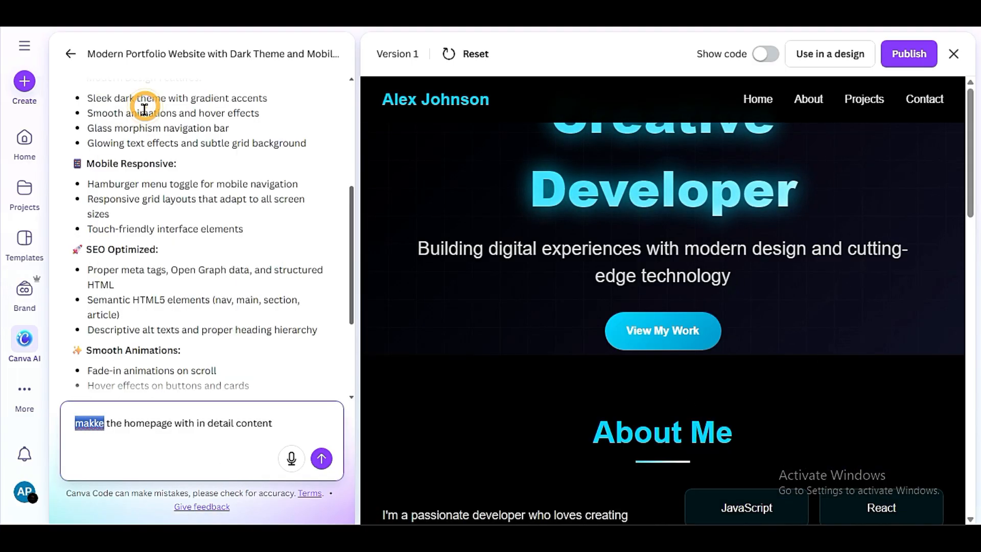
left_click(283, 425)
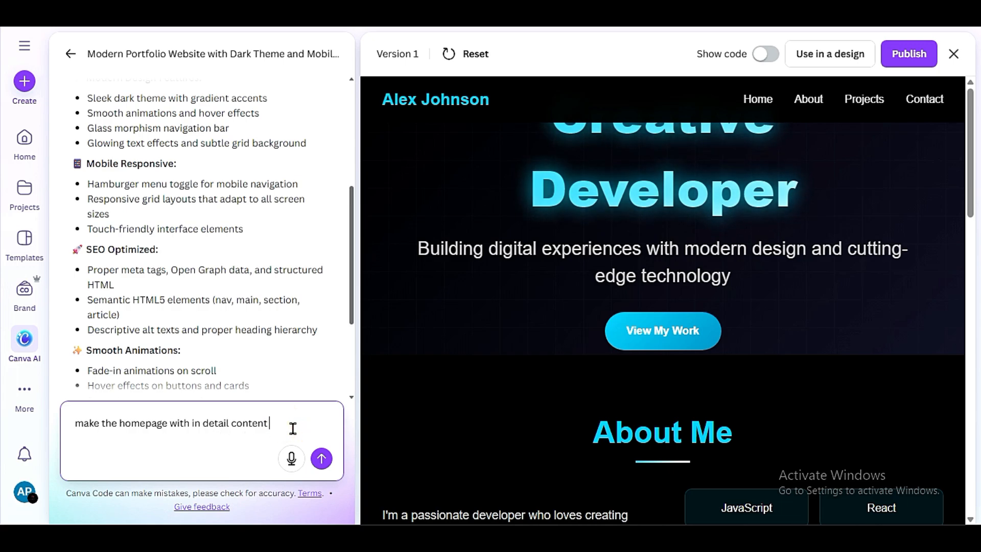
type("and add more feat")
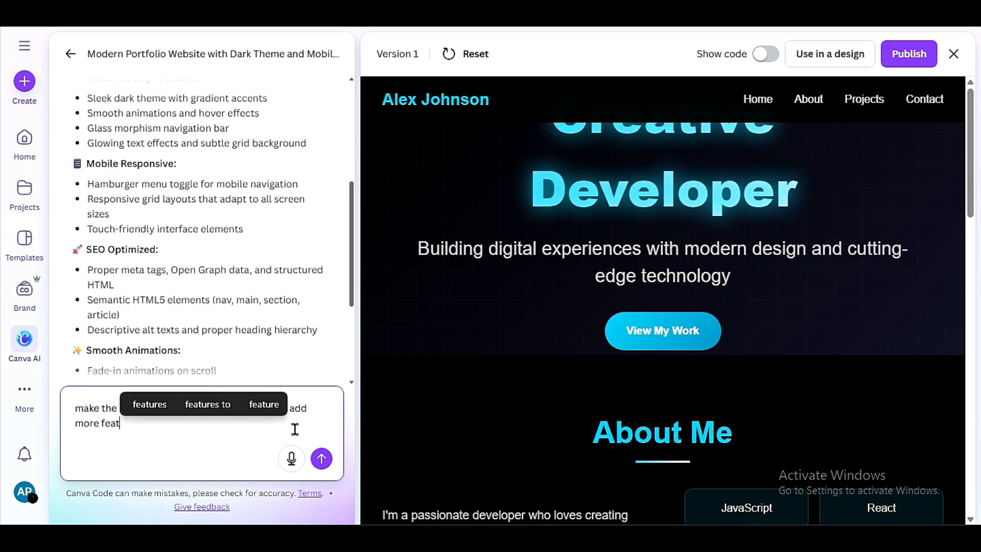
type("ured")
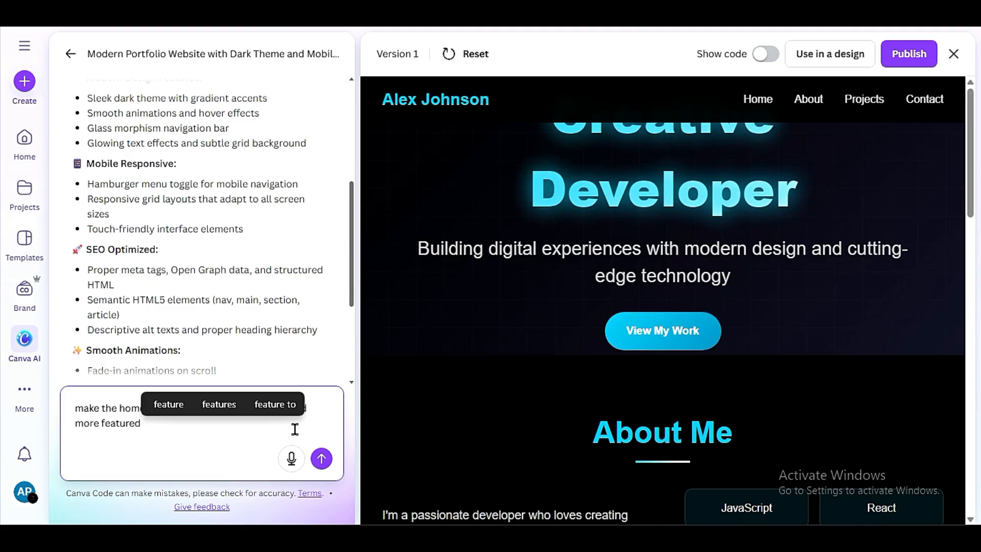
left_click(178, 461)
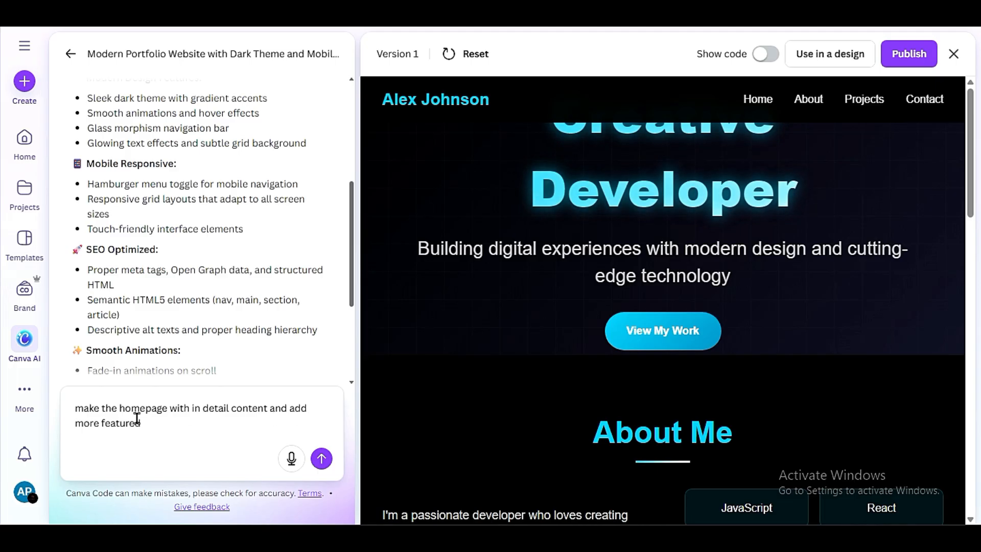
left_click(161, 423)
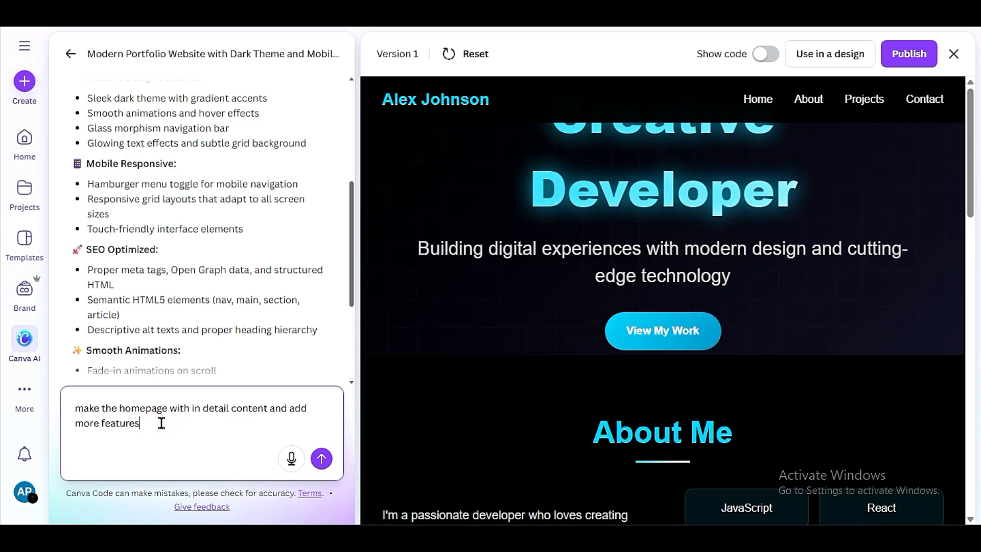
Continue the prompt with "like web designing, seo services, ecommerce etc, also add".
type("like web designing, seo ser")
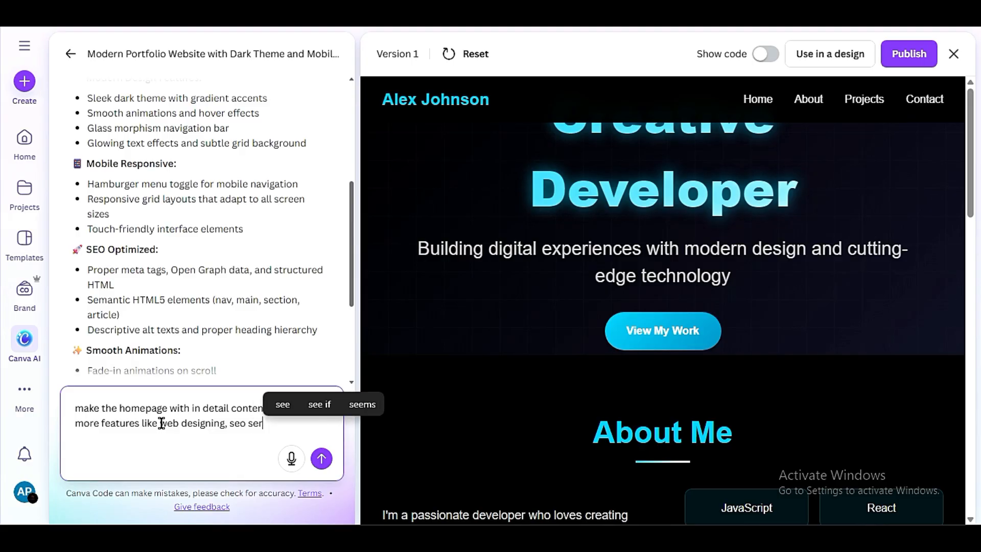
type("vices, ecommerce ")
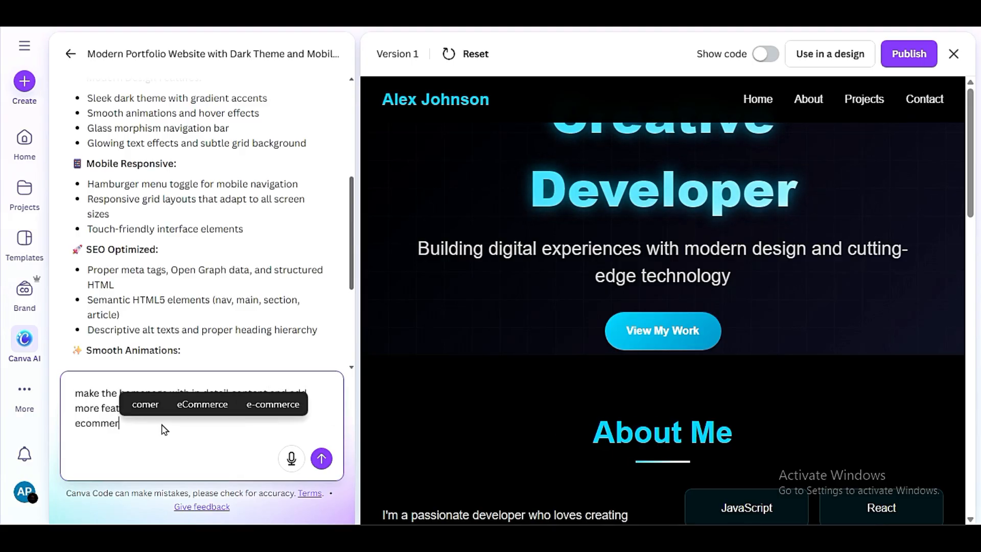
type("etc")
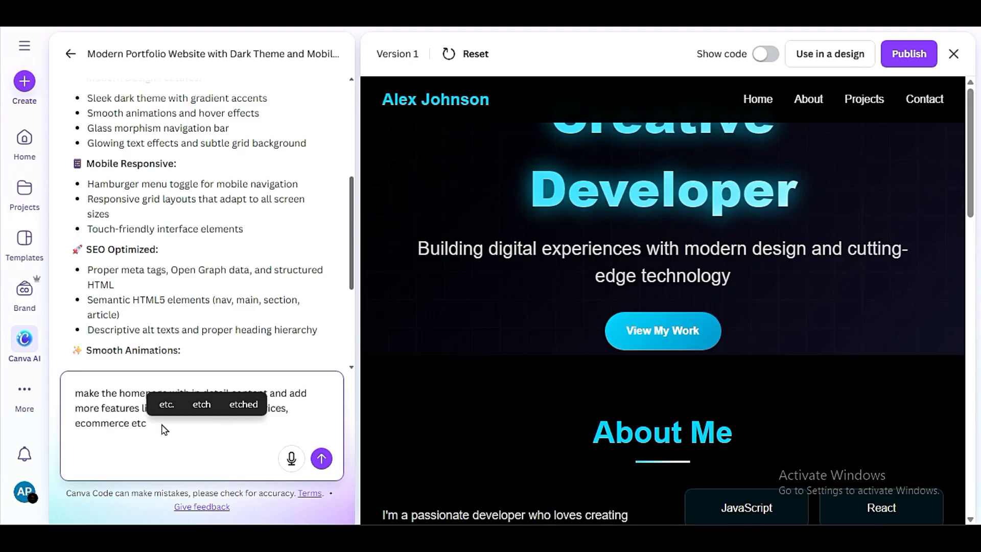
type(", also add")
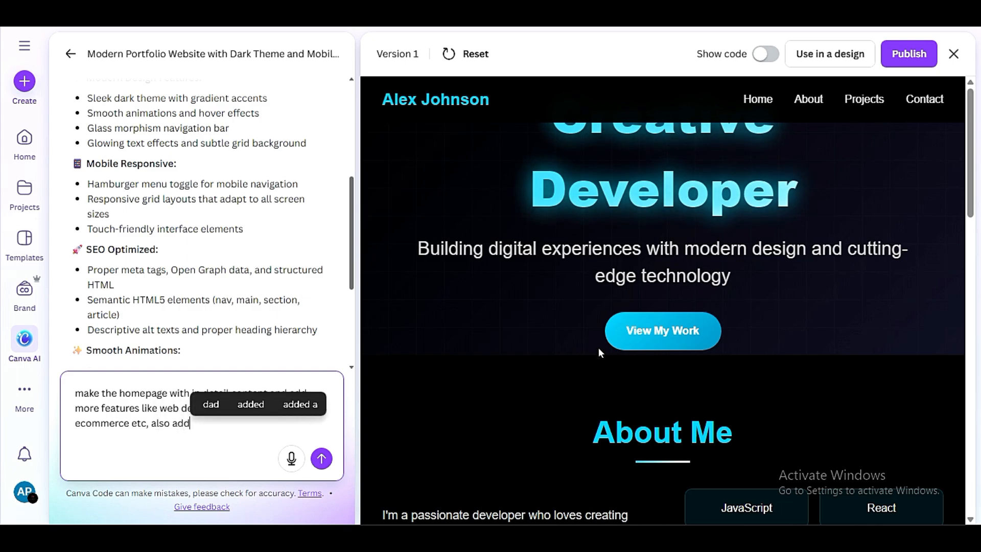
Review the preview's Featured Projects and Get In Touch sections, and continue the prompt after "also add" with "testimonial section".
scroll(599, 350, "down", 15)
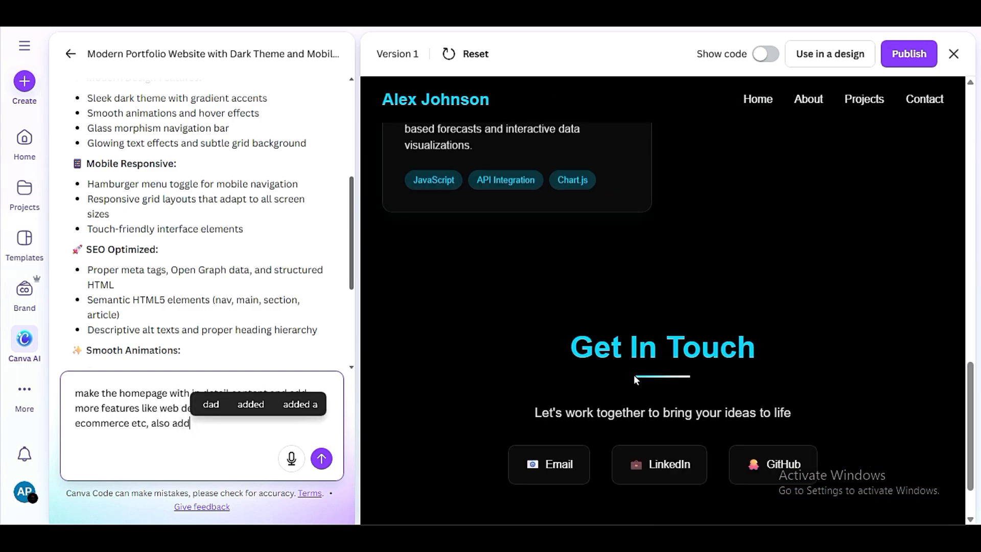
scroll(700, 307, "up", 5)
triple_click(579, 293)
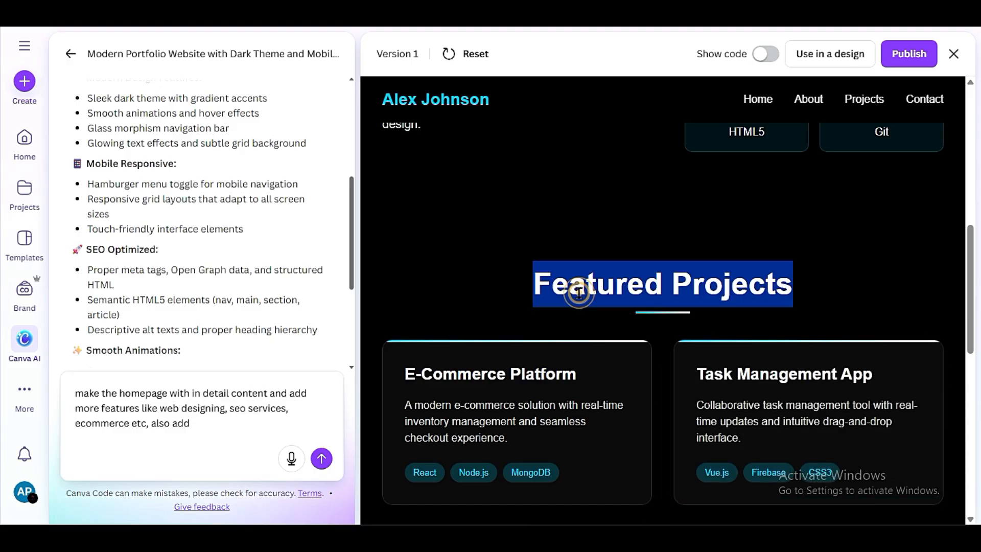
left_click(579, 293)
left_click(238, 429)
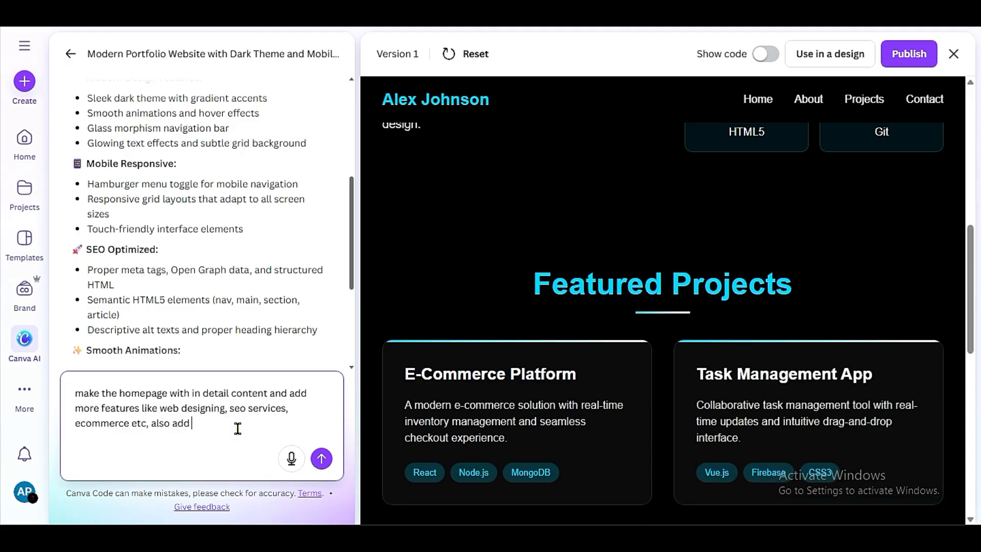
type("testimonia")
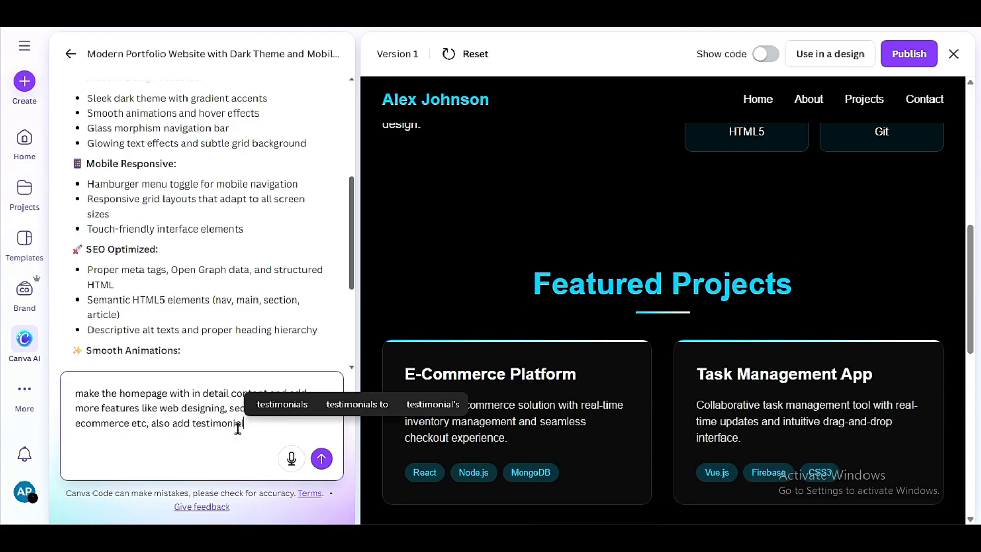
type("l sectio")
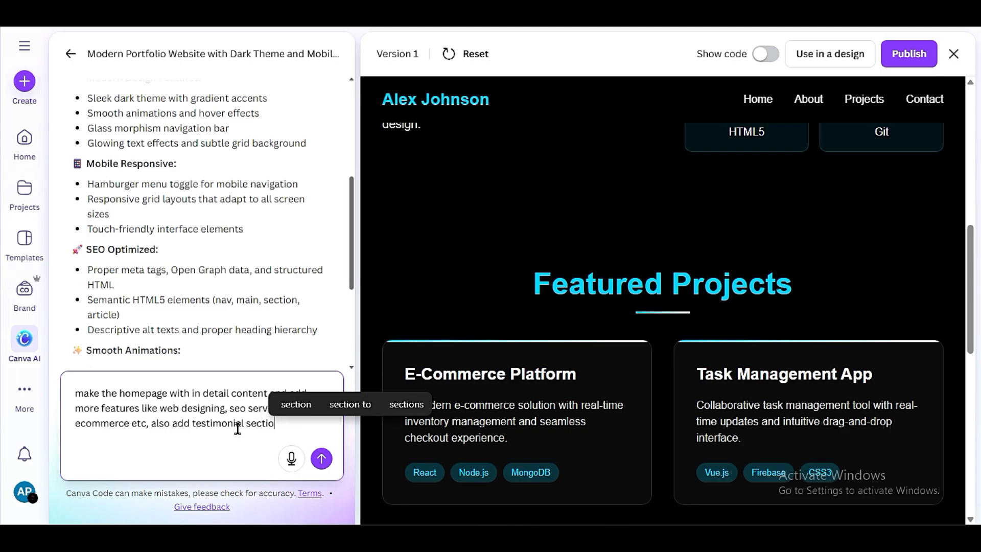
Extend the prompt with "and build the footer section properly,".
type("n and bui")
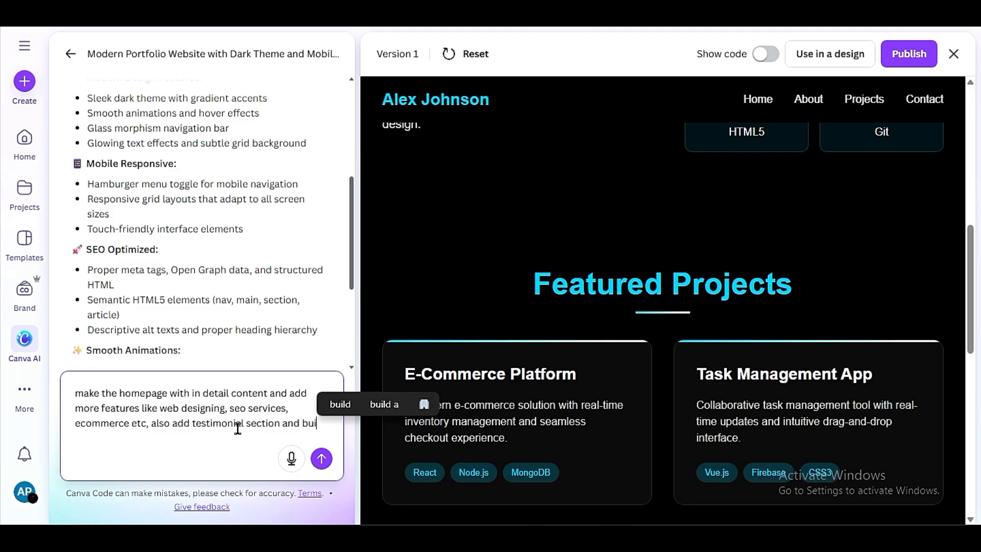
type("ld the f")
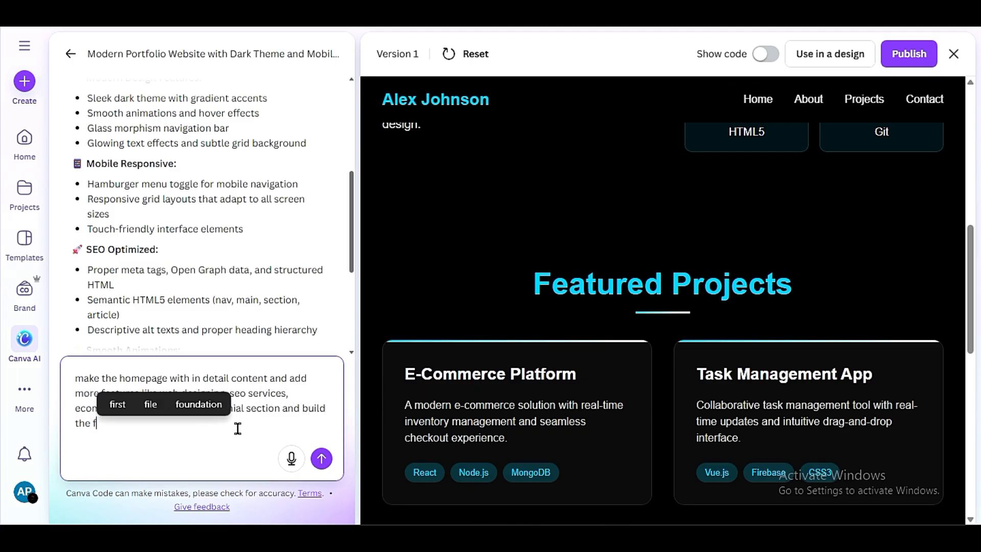
type("ooter secti")
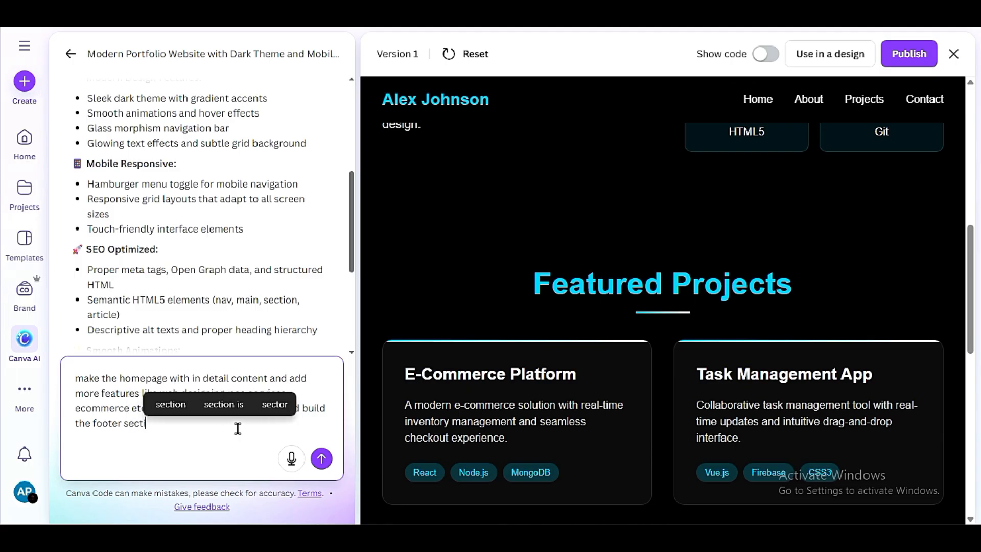
type("on ")
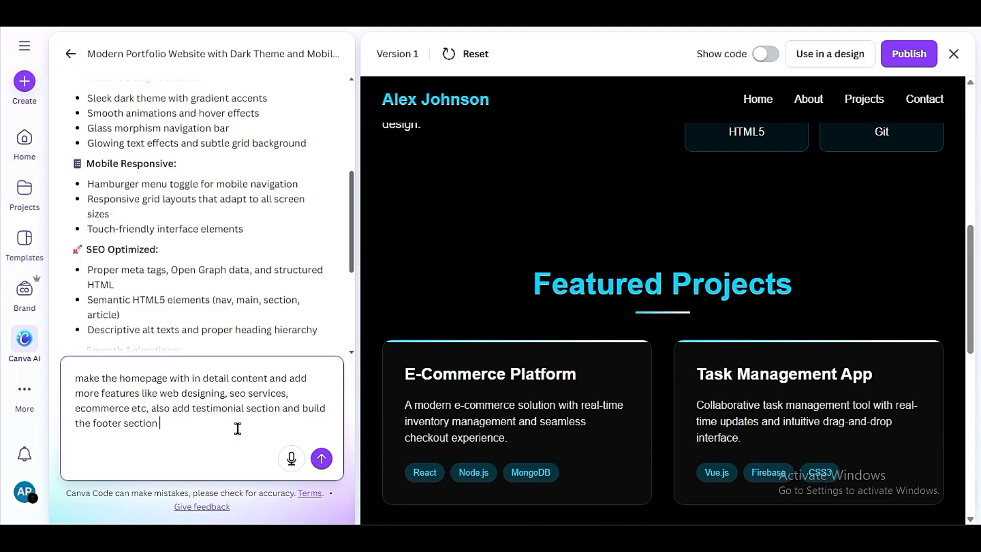
type("sectioproperly,")
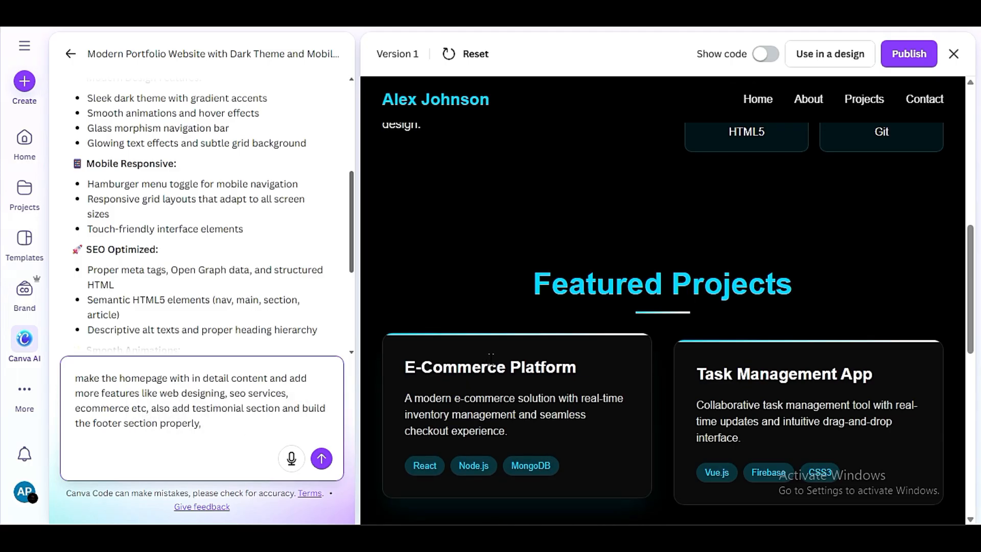
Look through the portfolio preview from hero to contact section and continue the prompt with "recreate the hero section, and also".
scroll(588, 275, "up", 10)
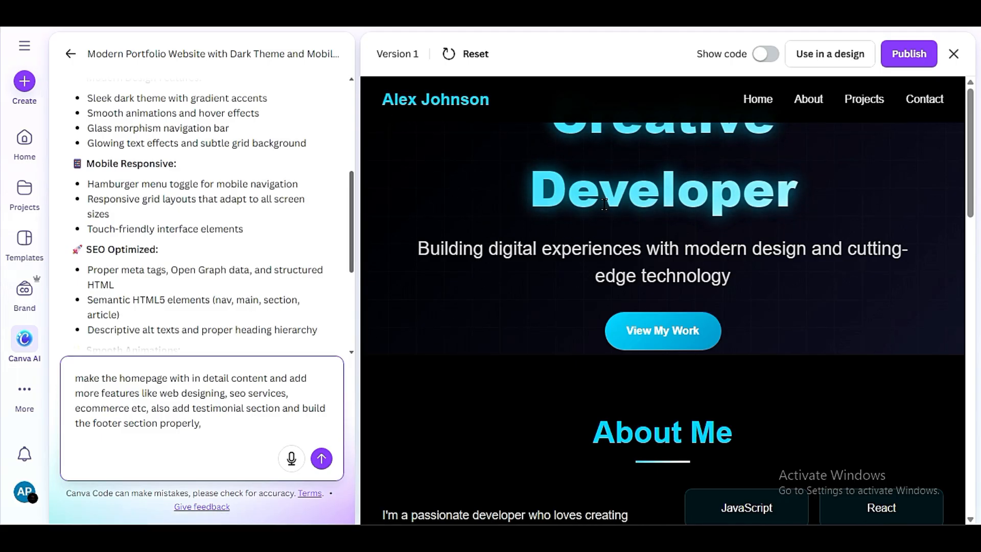
scroll(598, 250, "down", 3)
scroll(598, 251, "down", 3)
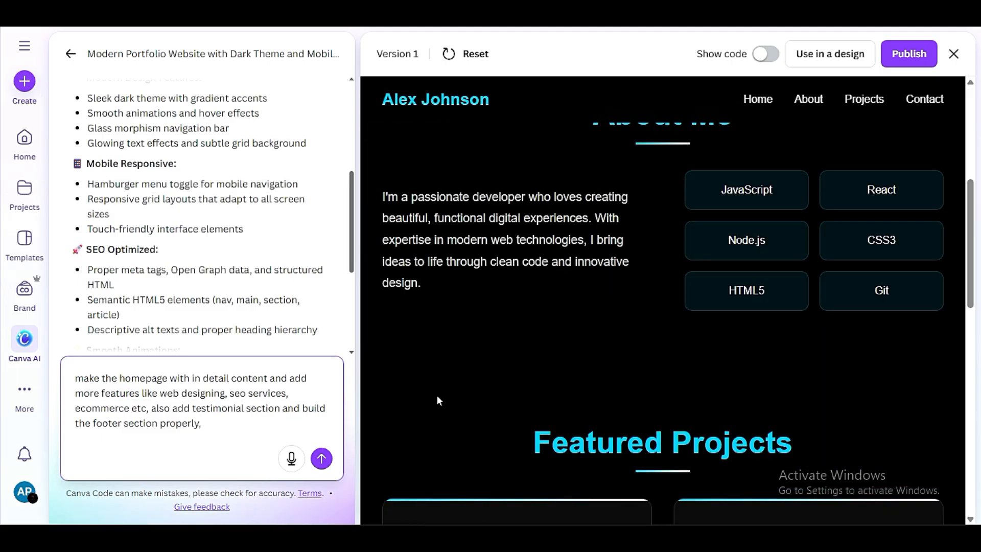
scroll(649, 295, "down", 8)
scroll(648, 297, "up", 15)
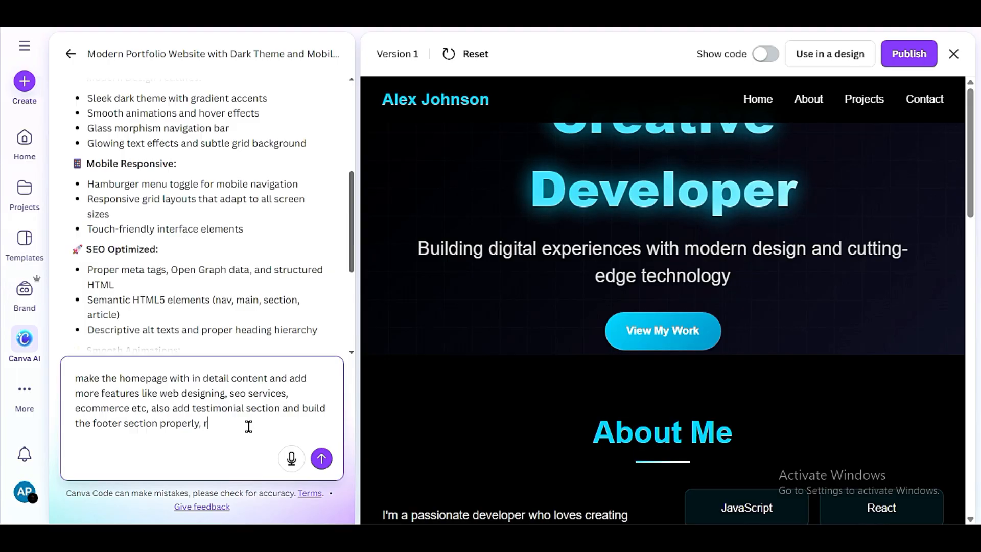
type("ecreate the hero section, and also")
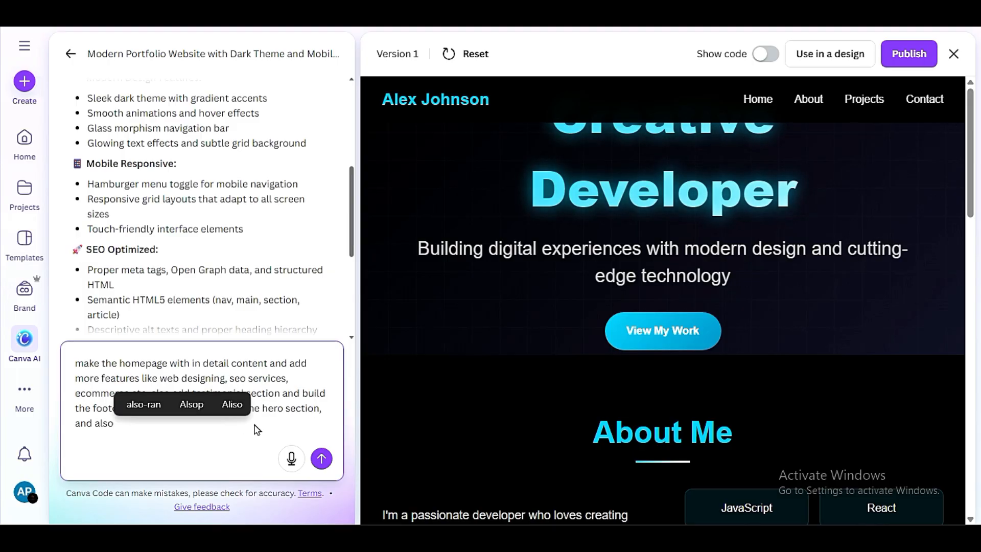
Continue the prompt after "and also" with "add some hover effects with smooth animations".
scroll(685, 330, "down", 3)
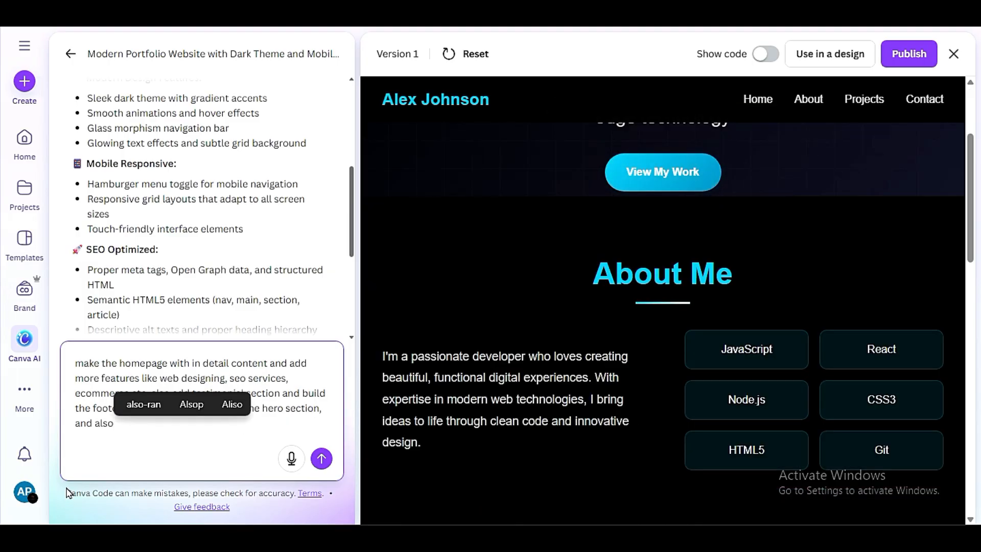
left_click(92, 424)
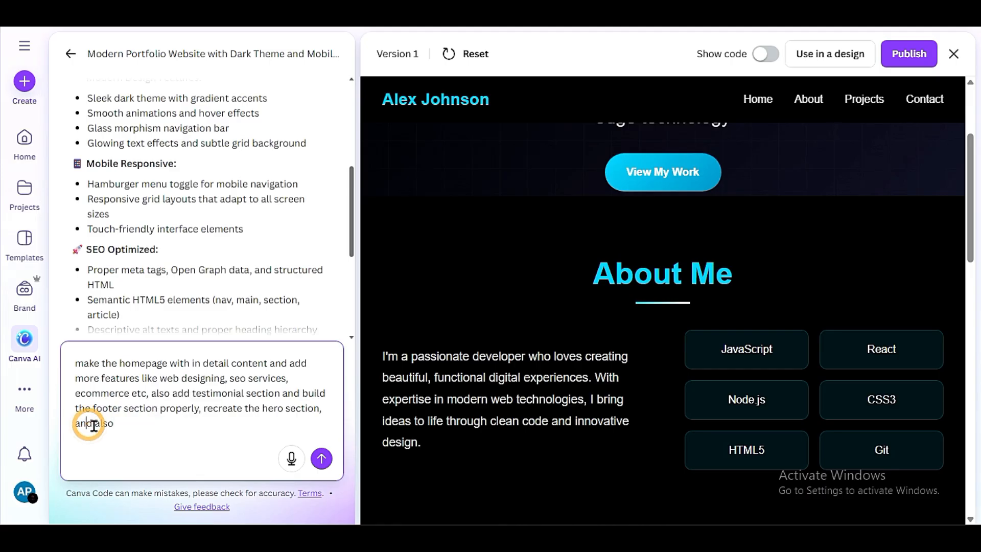
left_click(118, 423)
type("add")
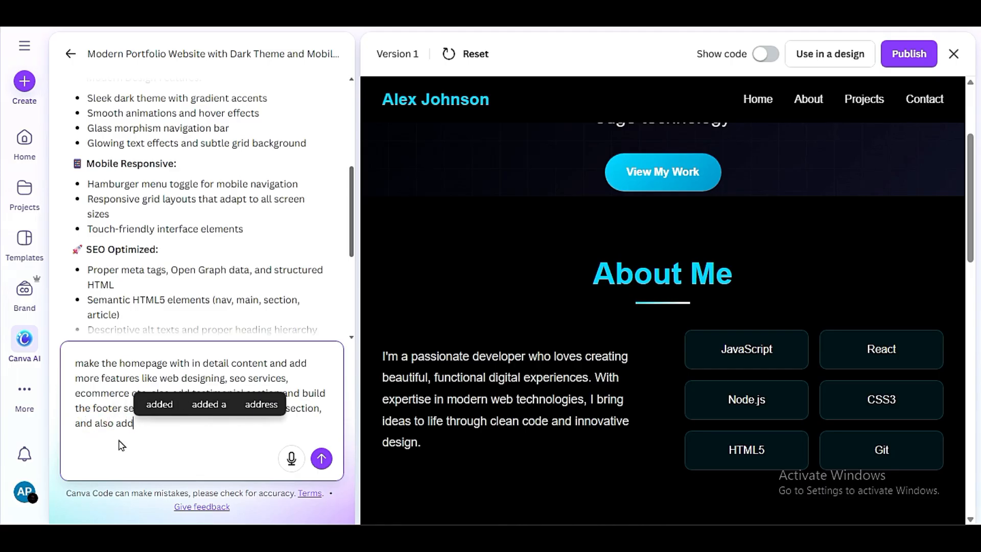
type(" some hover eff")
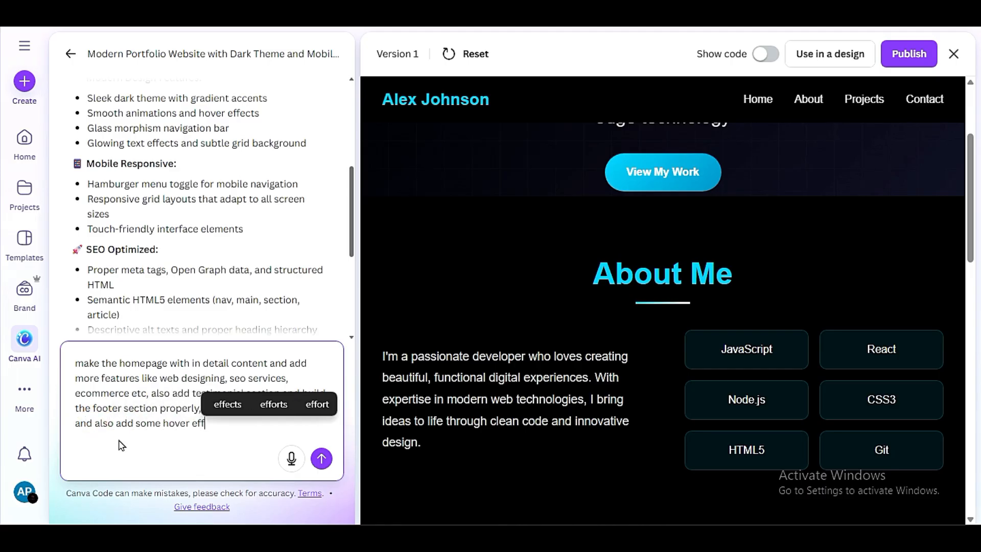
type("ects with")
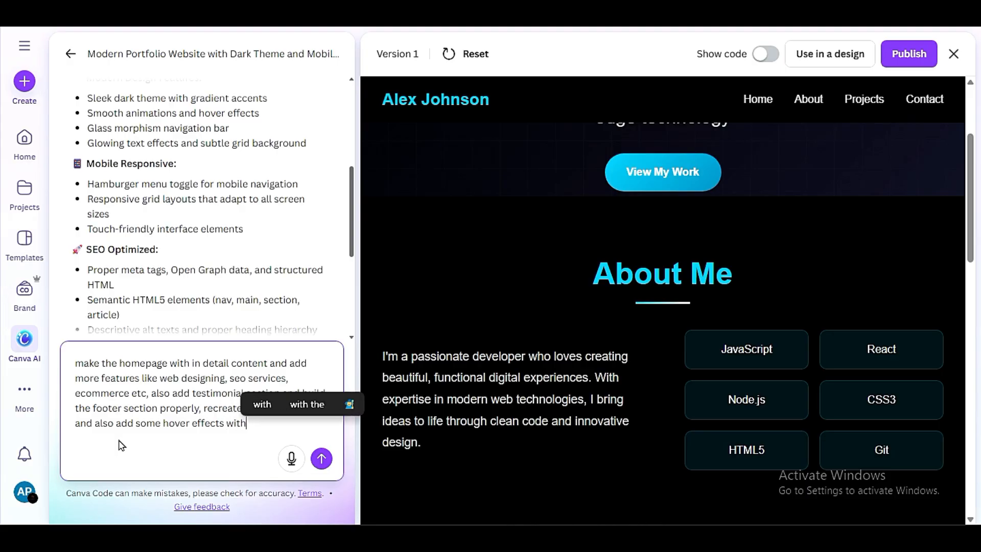
type(" s")
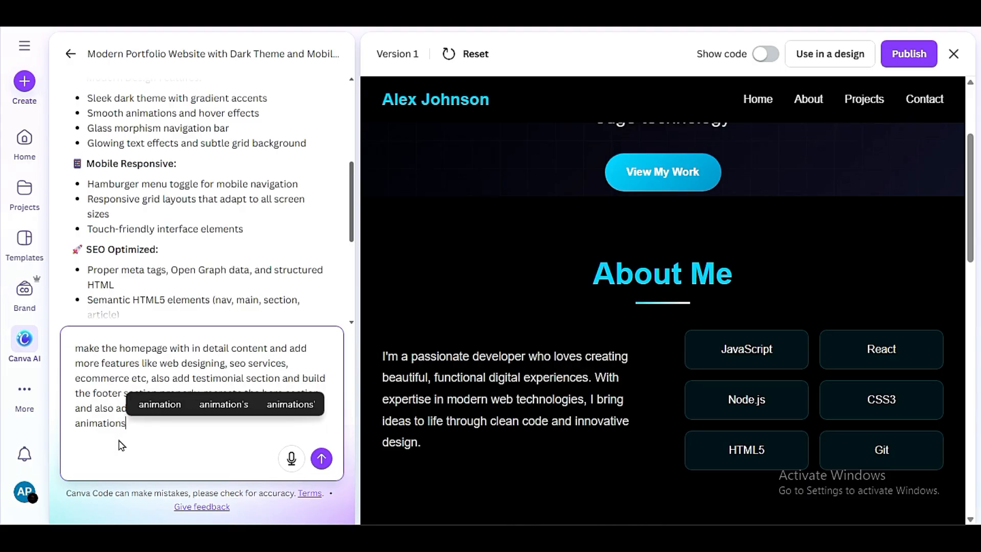
Complete the prompt with ", make it modern style webpage", correcting the misspelling of "modern" with the suggested spelling.
type("mo animations, make i")
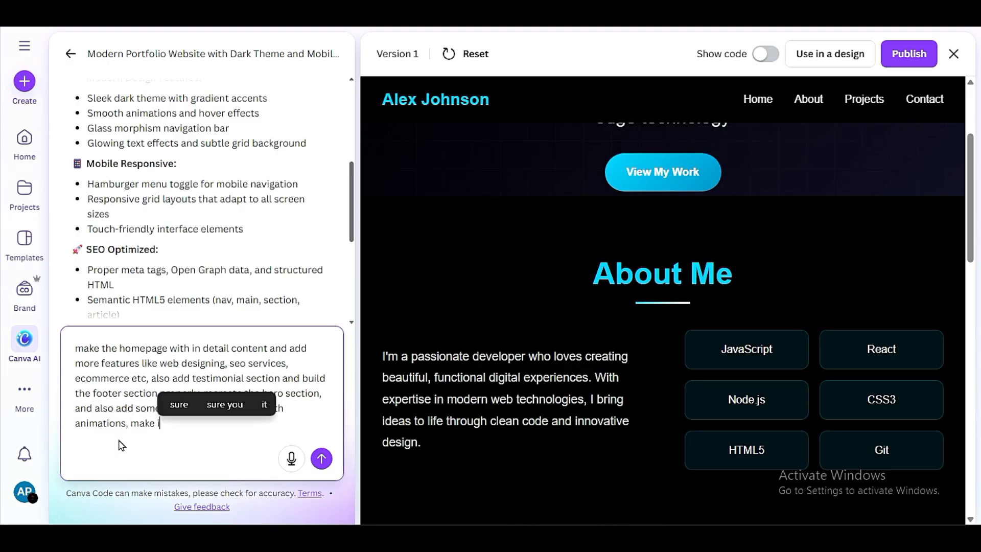
type("t modren style webpage")
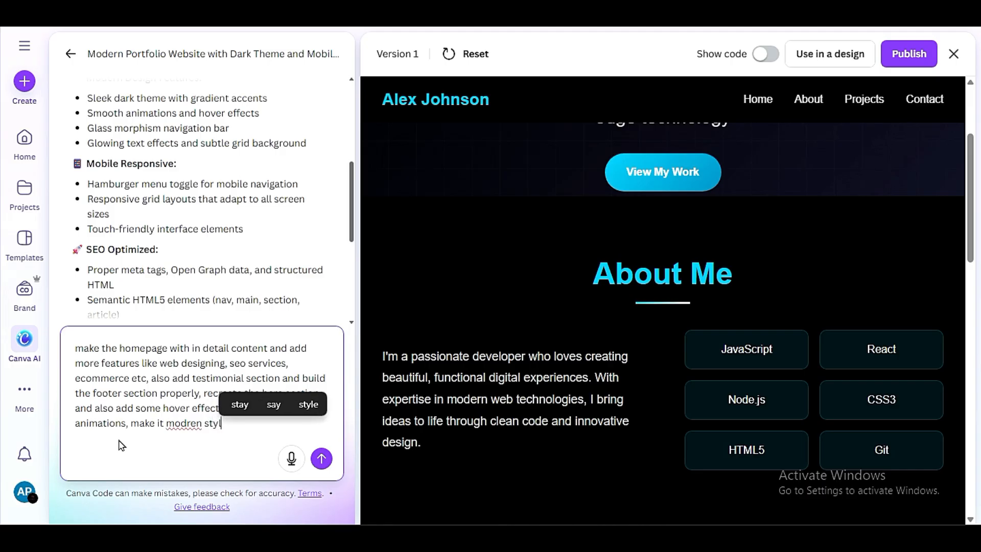
right_click(182, 425)
left_click(237, 110)
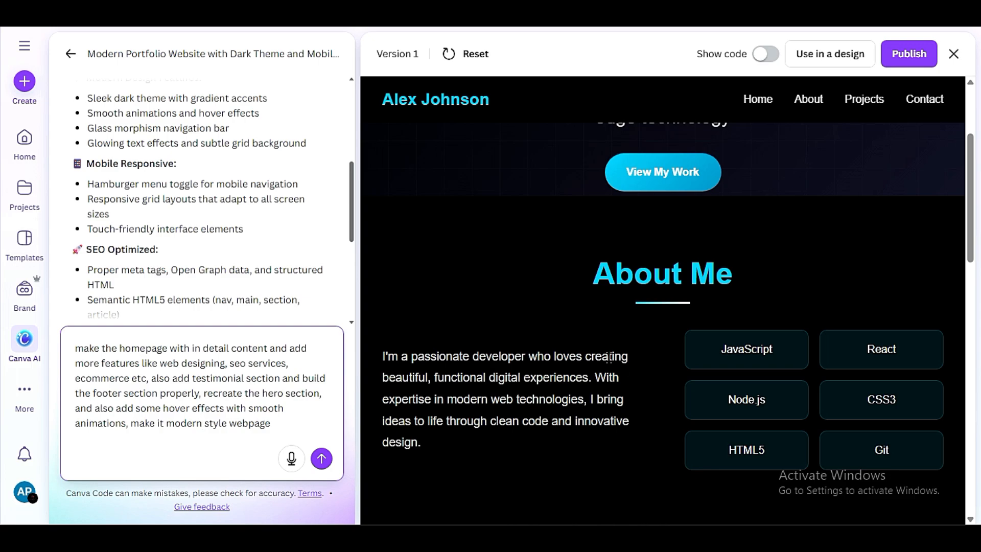
Test the preview's Home, About, Projects and Contact navigation links and examine the sections they lead to.
scroll(610, 358, "down", 3)
scroll(603, 369, "up", 6)
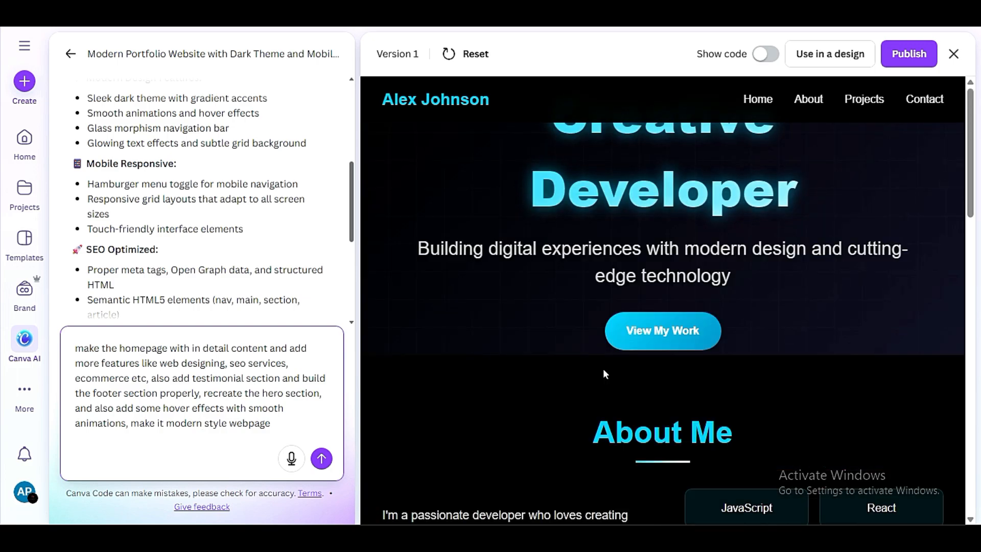
left_click(809, 99)
left_click(864, 98)
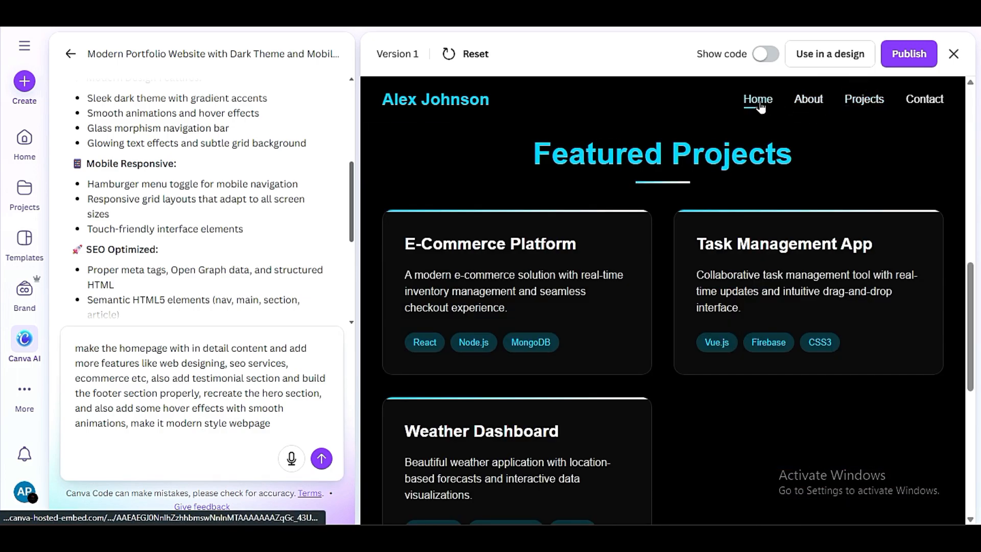
left_click(760, 103)
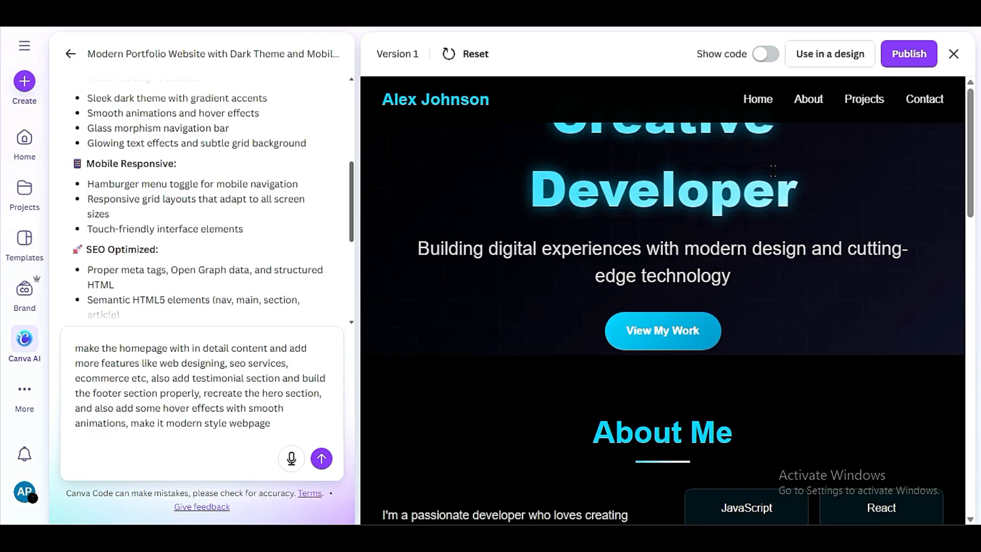
left_click(797, 102)
left_click(863, 99)
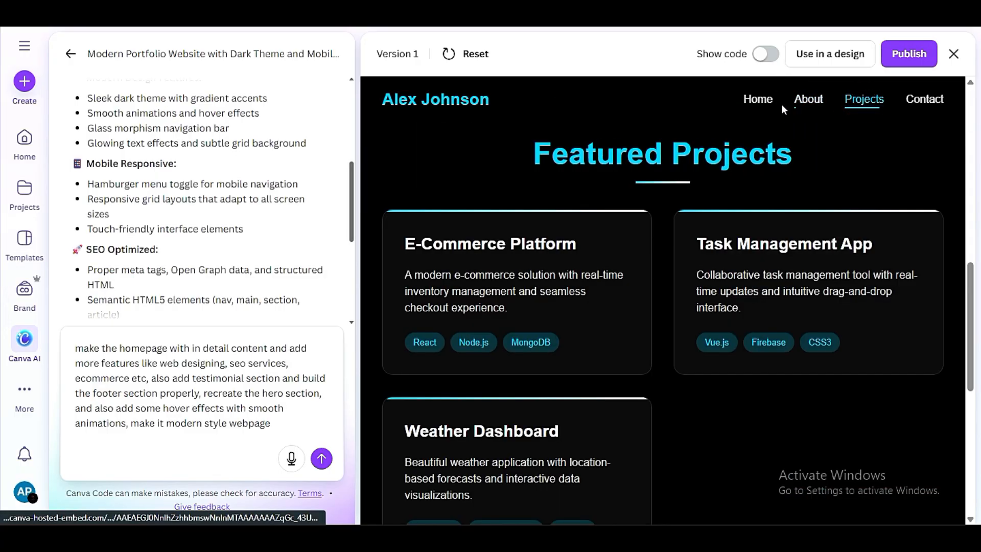
left_click(758, 100)
left_click(869, 102)
left_click(926, 98)
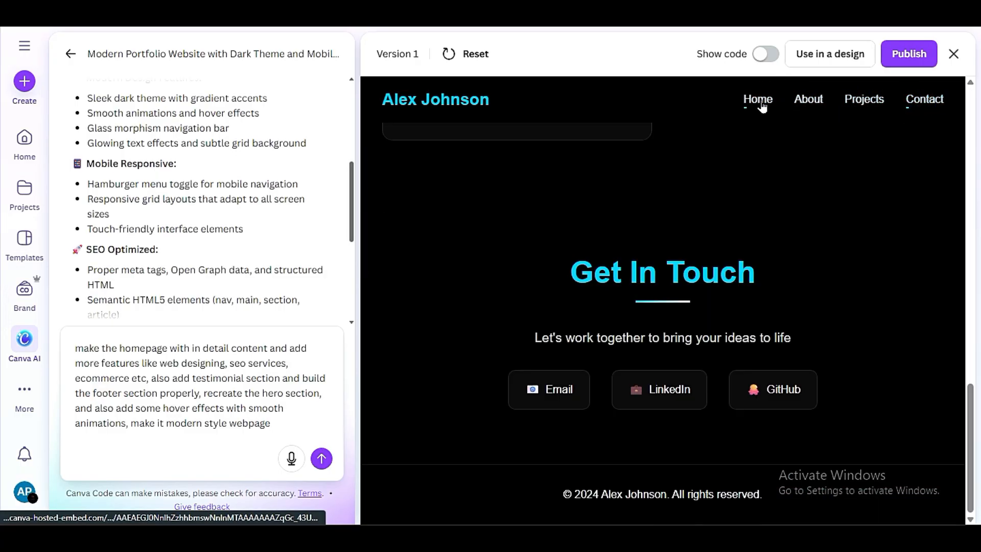
left_click(759, 101)
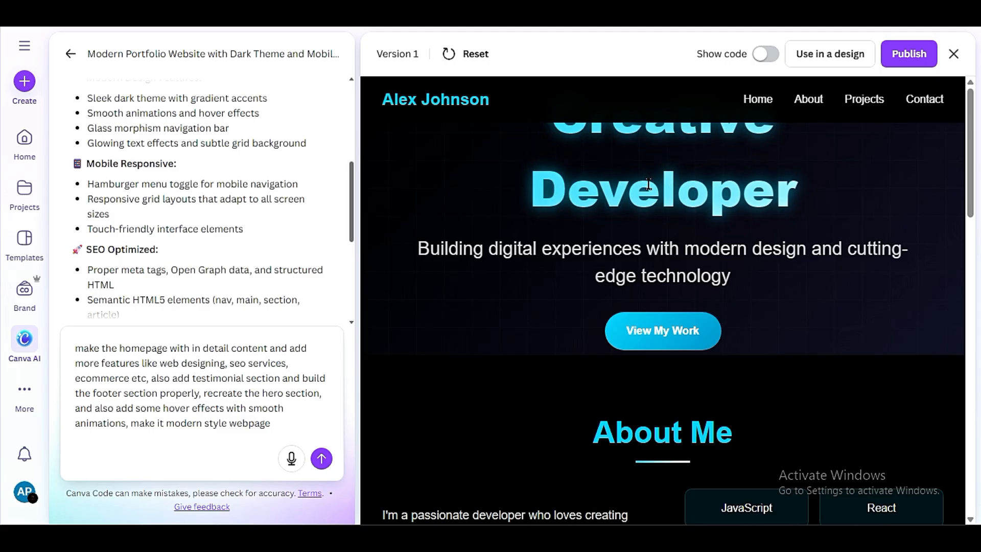
left_click(812, 101)
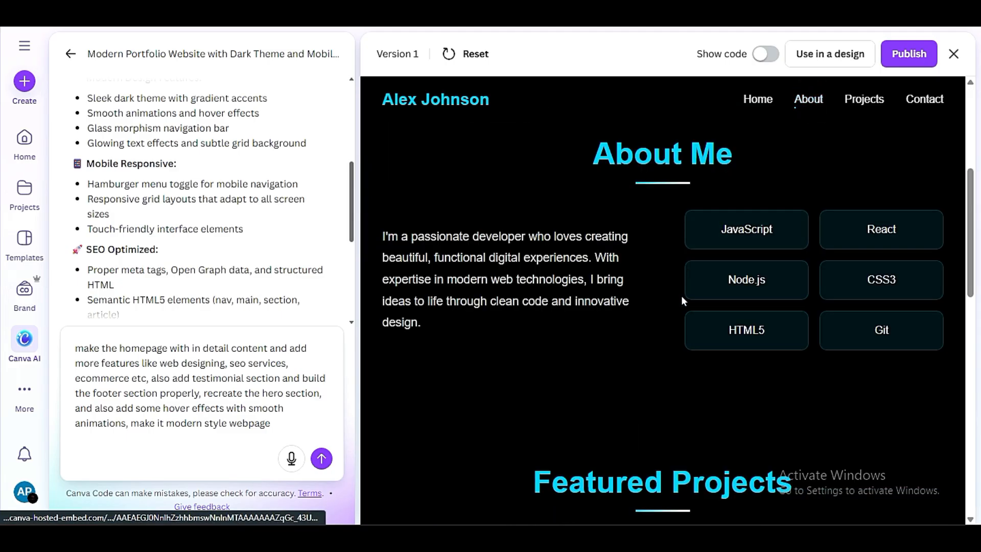
scroll(663, 357, "down", 5)
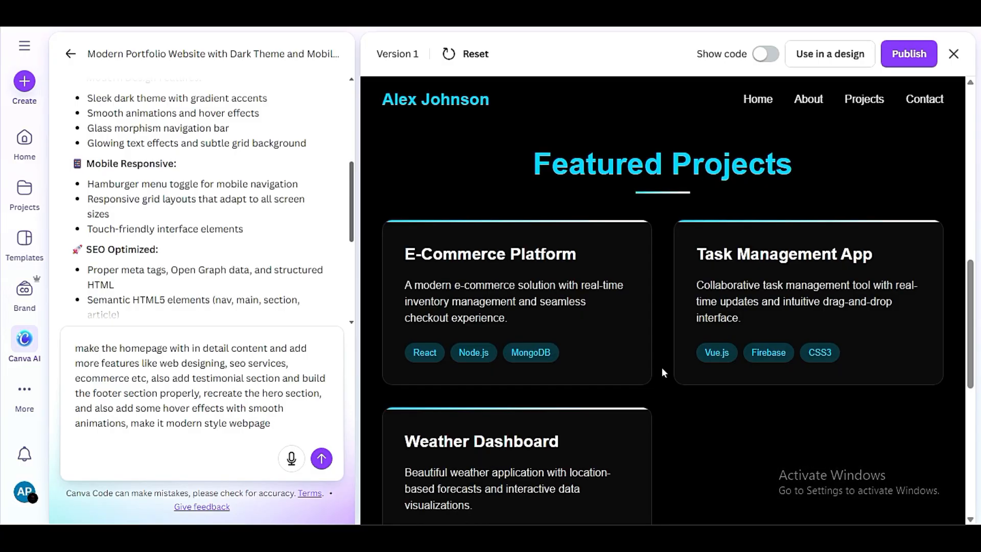
scroll(663, 367, "up", 10)
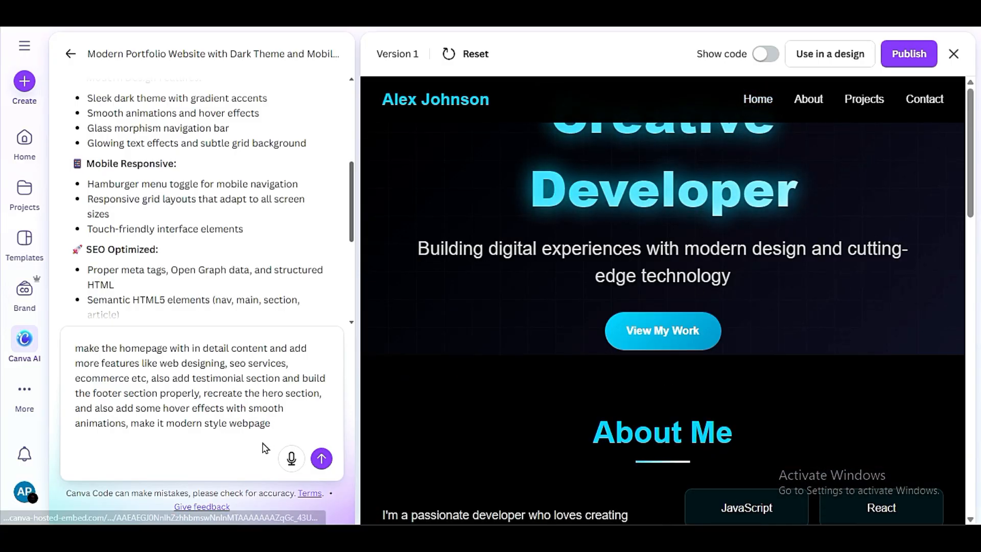
Check the preview's Contact section and return to its Home section through the navigation links.
left_click(289, 424)
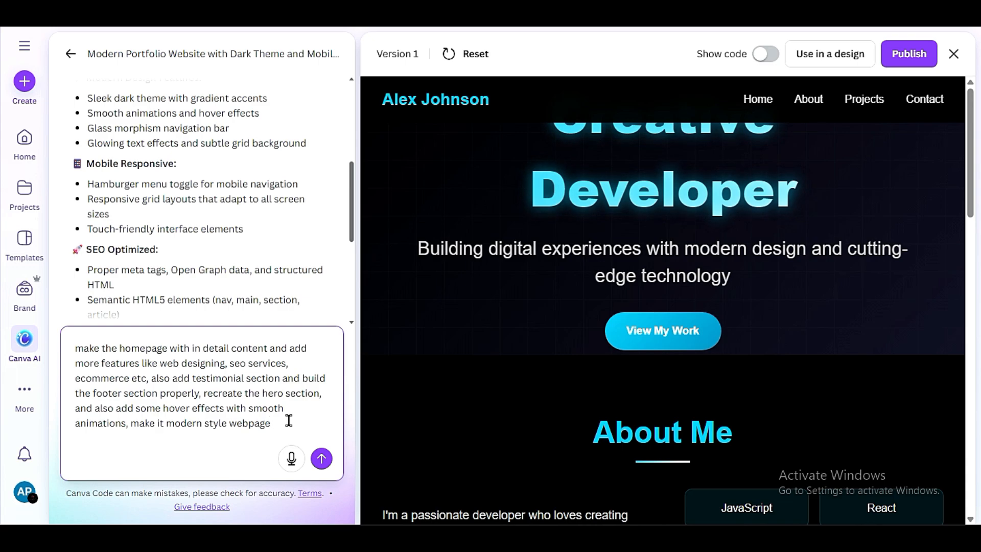
left_click(908, 99)
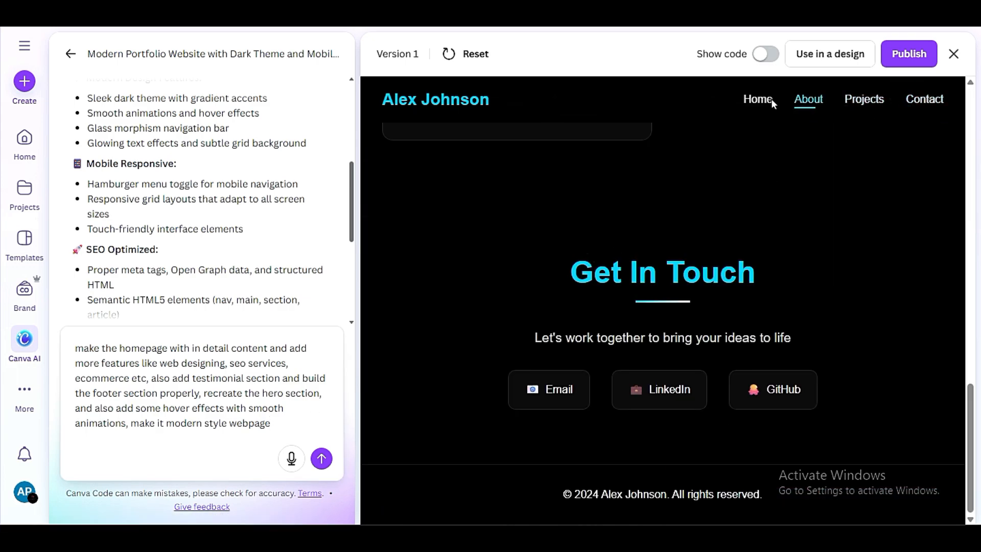
left_click(756, 98)
Extend the prompt after "webpage" with ", there should be contact form with details".
left_click(272, 424)
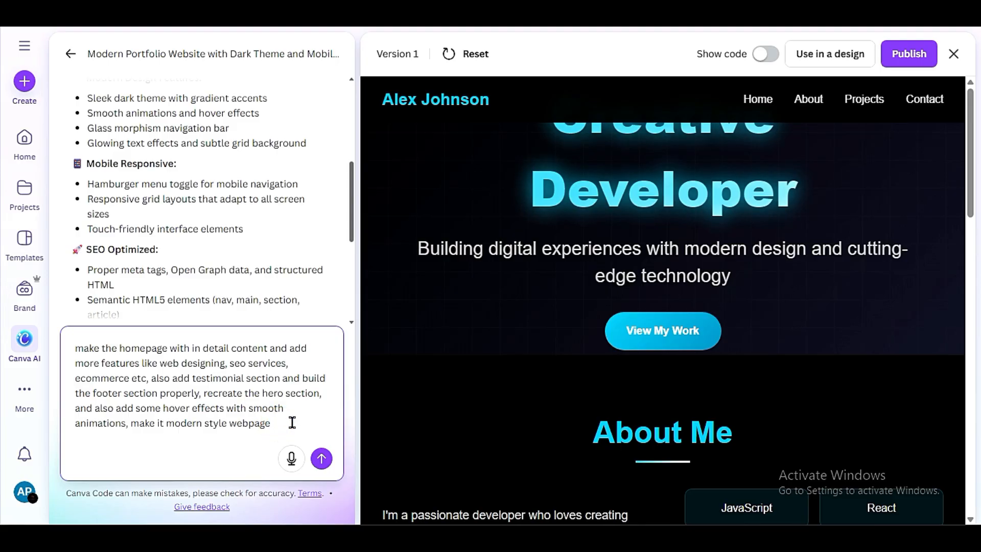
type(", the")
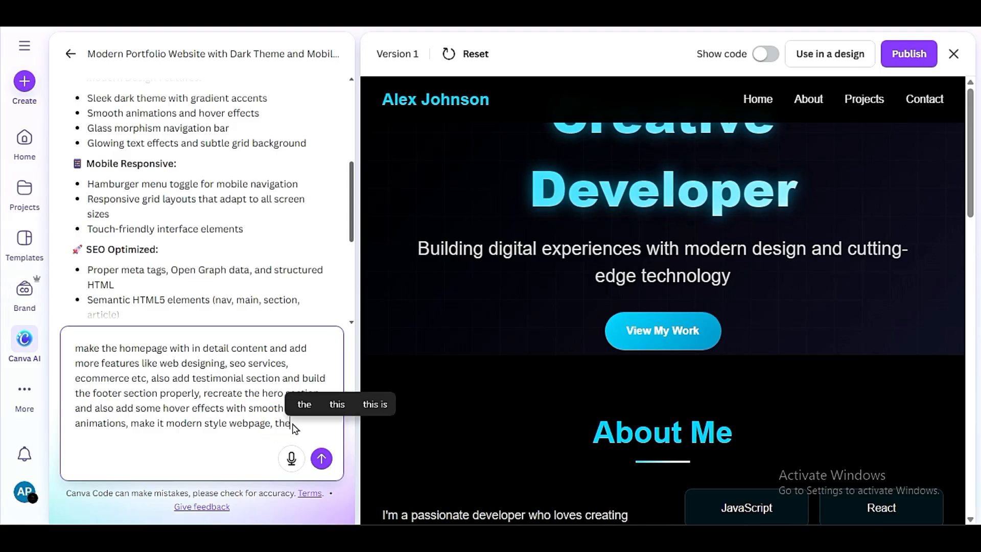
type("re should be")
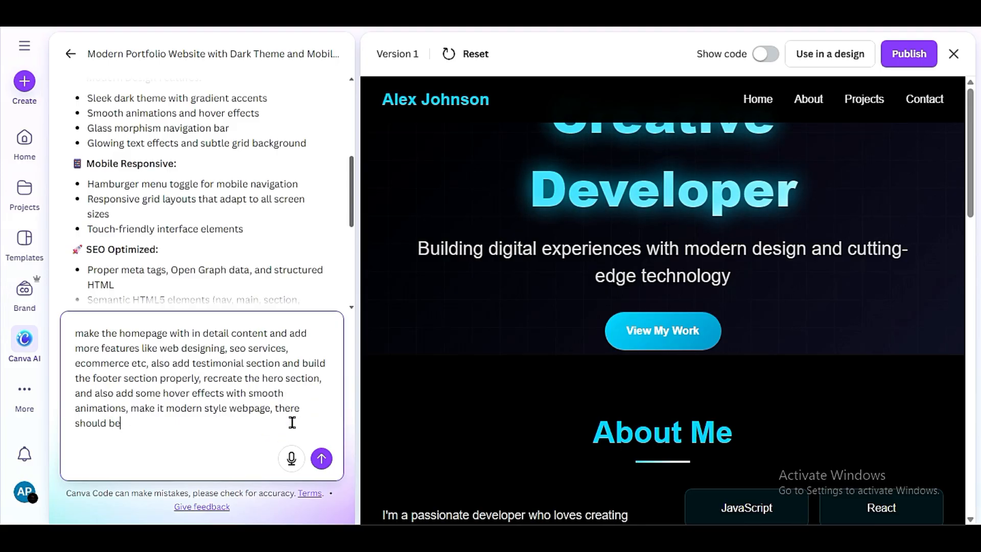
type(" contact for")
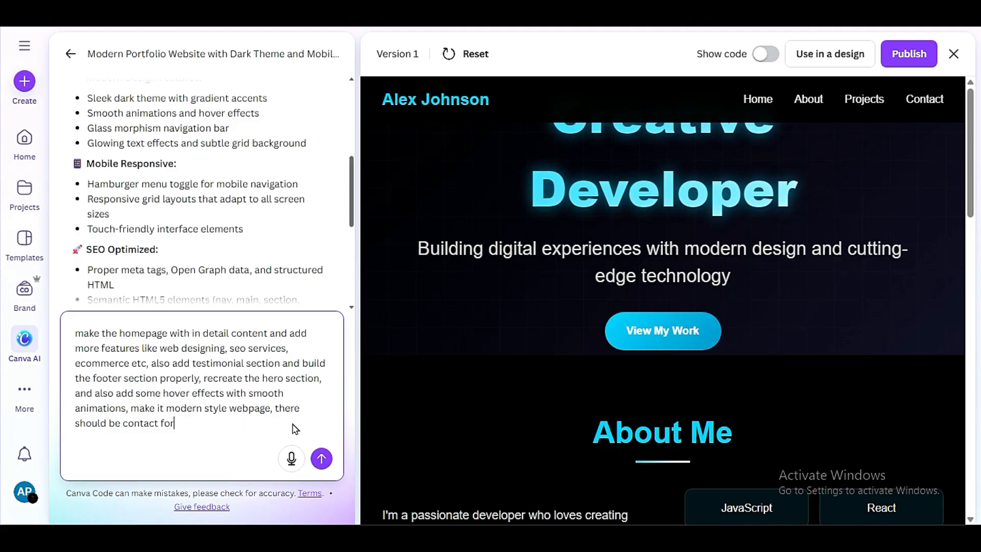
type("m with det")
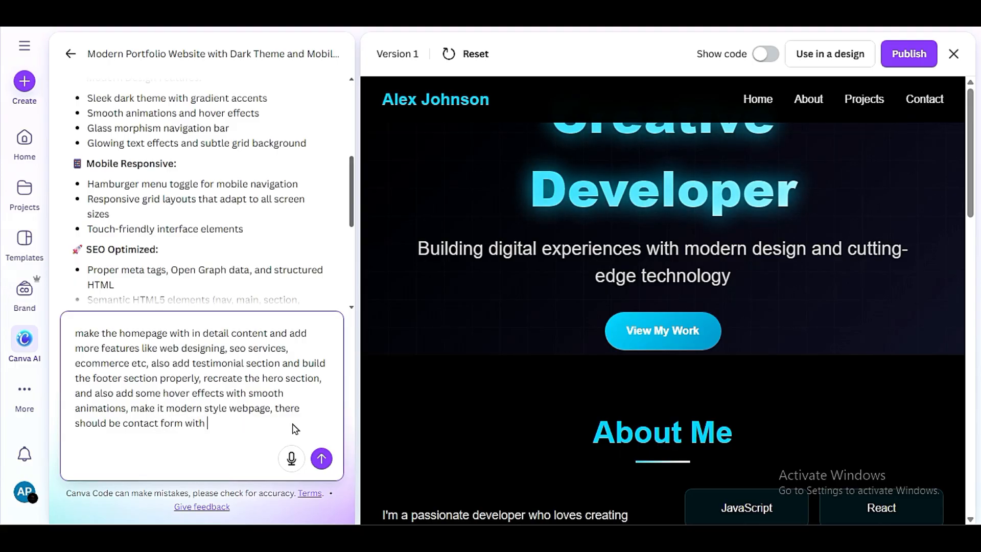
type("s")
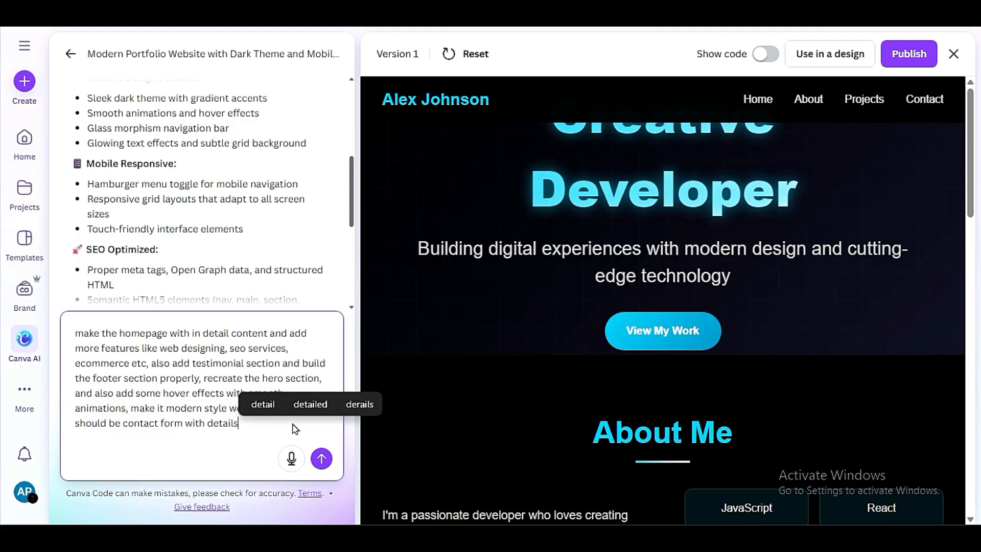
Add a comma after "details", discard the unfinished words "and add", and submit the prompt to generate the new website version.
type(", and add")
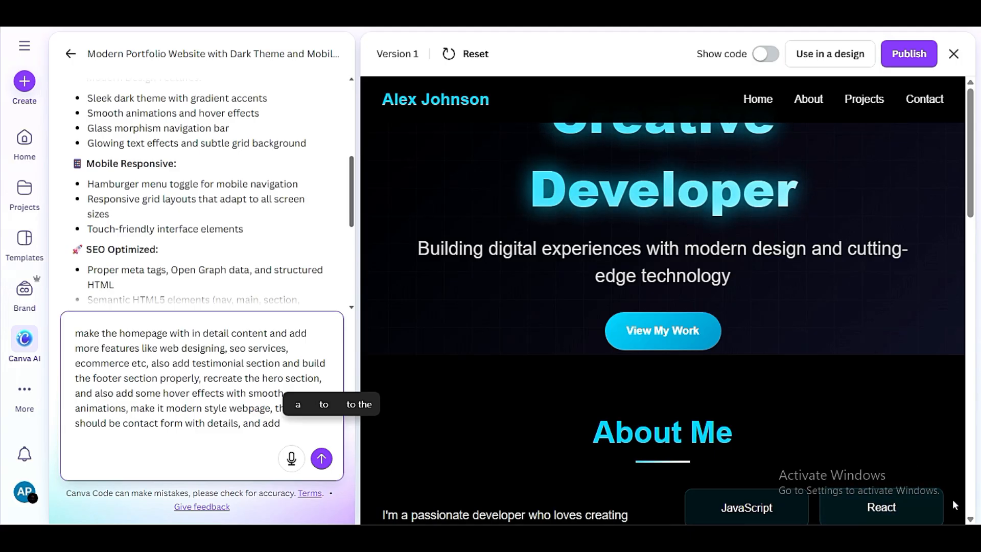
scroll(777, 467, "down", 15)
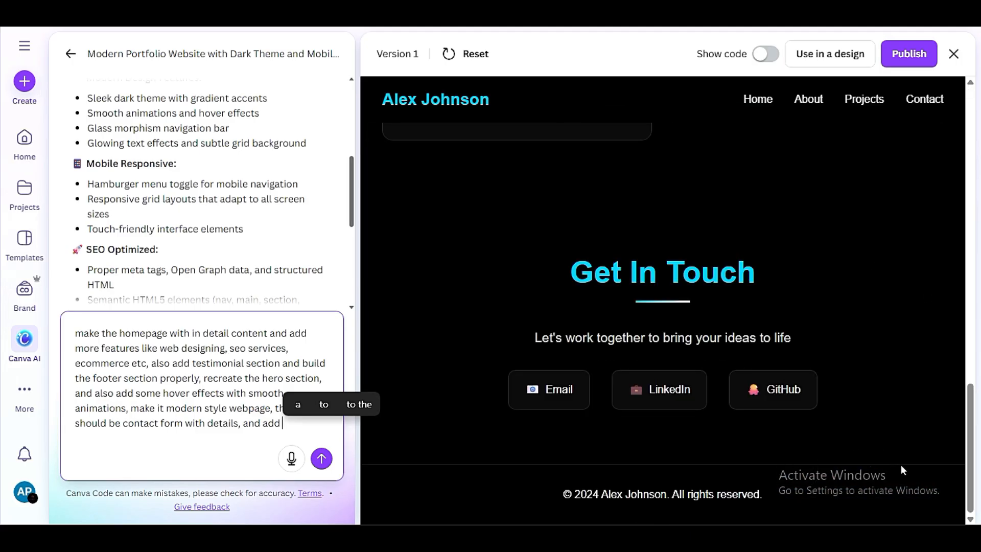
scroll(900, 464, "up", 12)
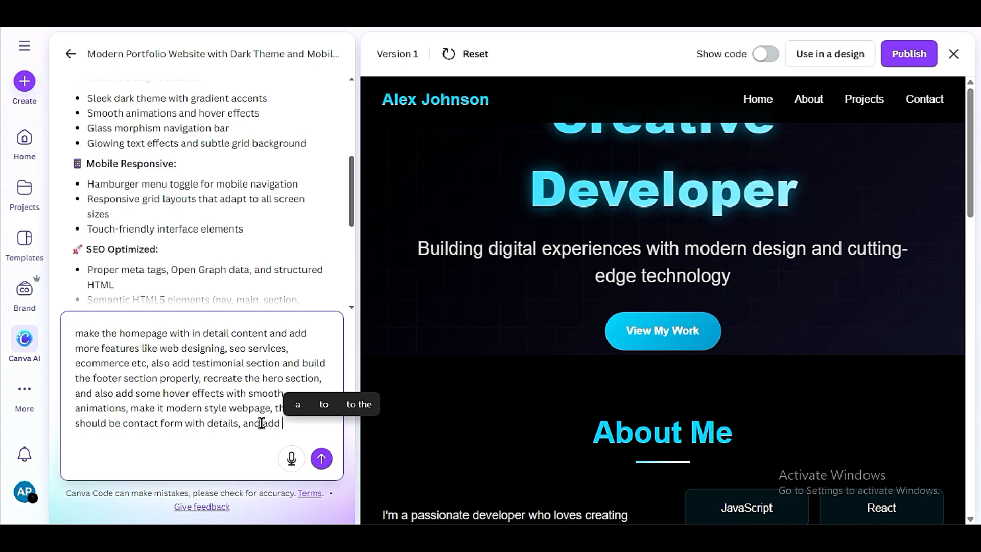
left_click(246, 425)
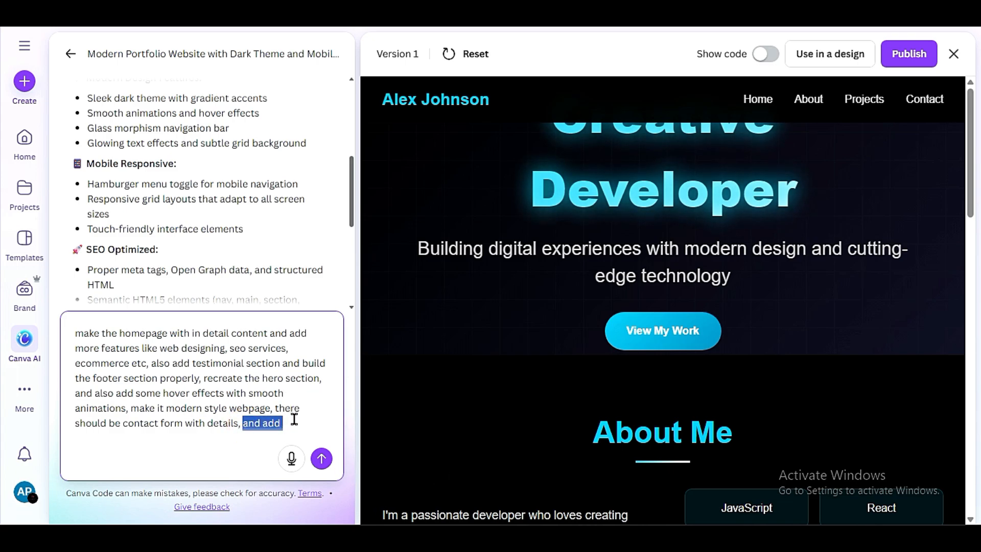
left_click(322, 459)
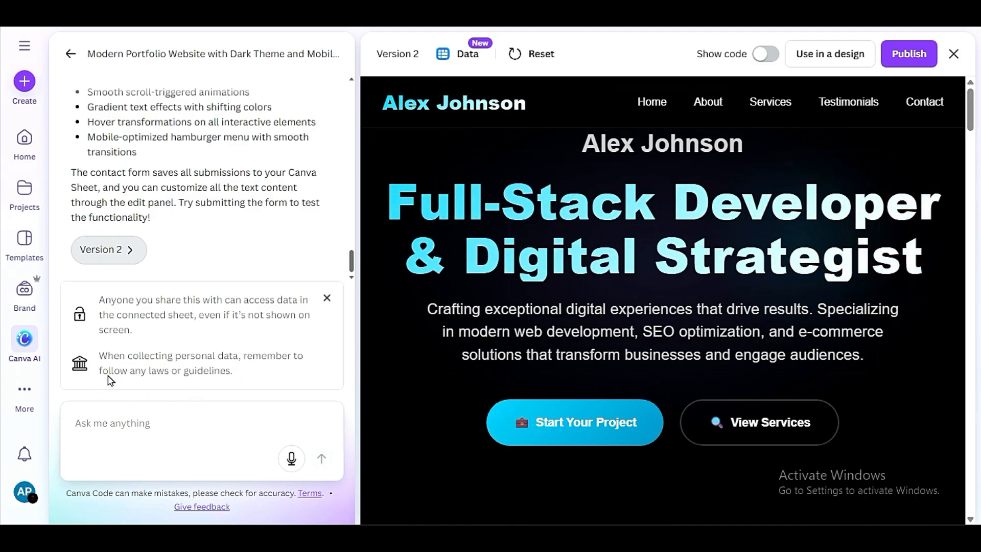
Dismiss the data-sharing notice and read the AI's summary of the enhanced design features and services in Version 2.
left_click(327, 299)
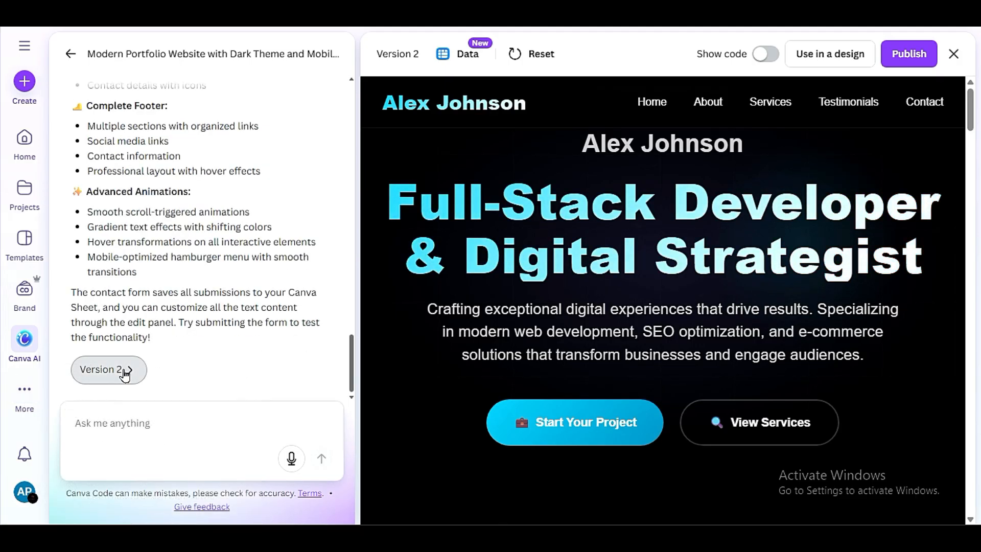
scroll(240, 339, "up", 10)
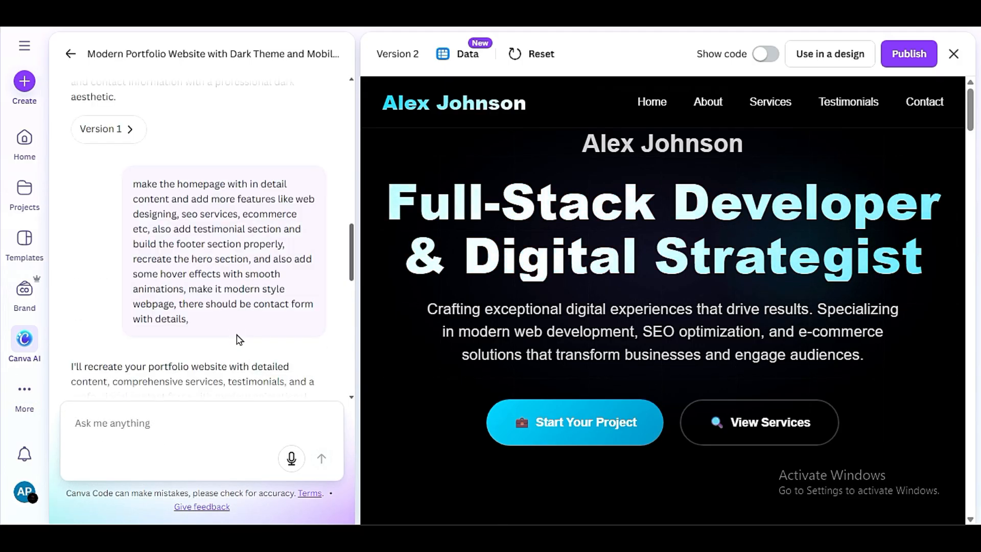
scroll(240, 339, "down", 3)
scroll(239, 338, "up", 3)
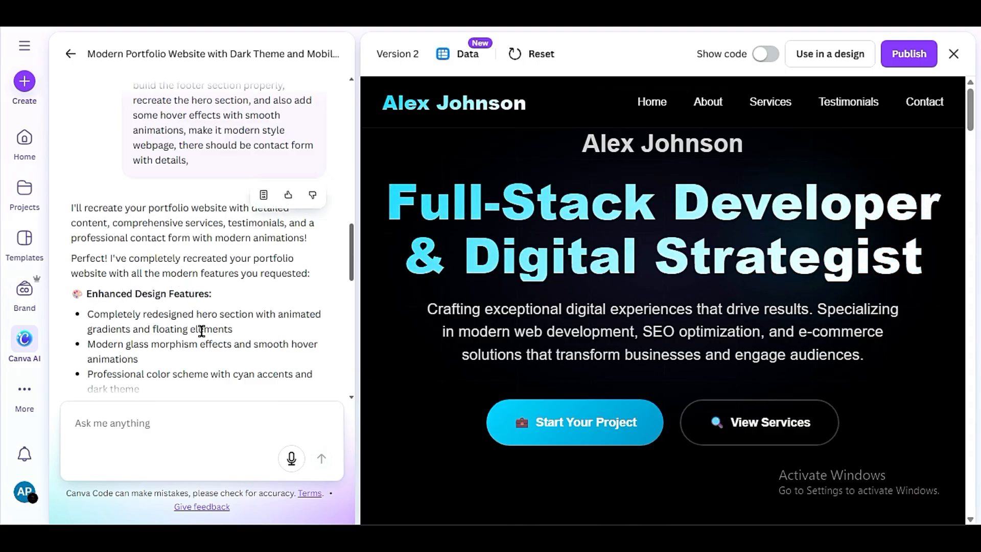
scroll(200, 327, "down", 3)
left_click_drag(108, 155, 263, 156)
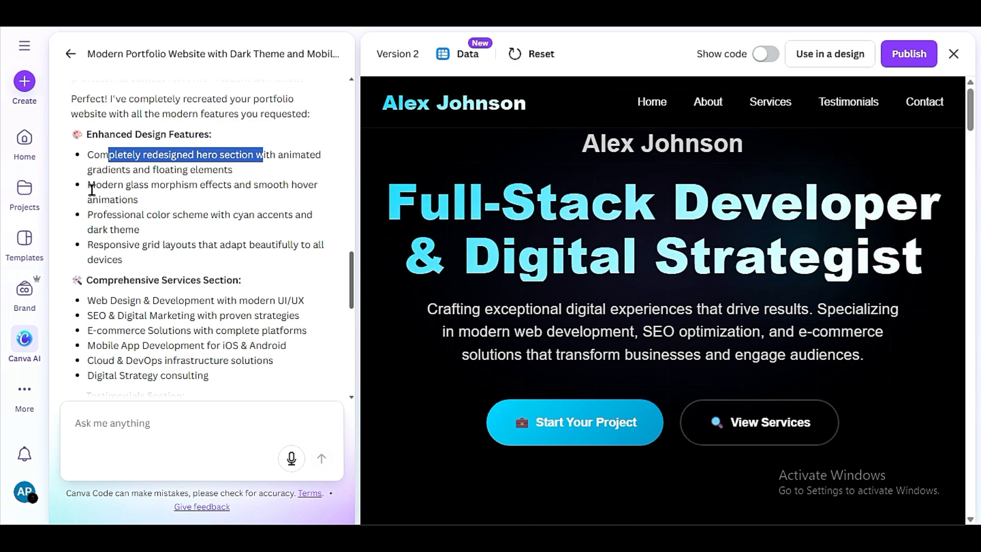
left_click_drag(130, 186, 300, 245)
left_click(281, 281)
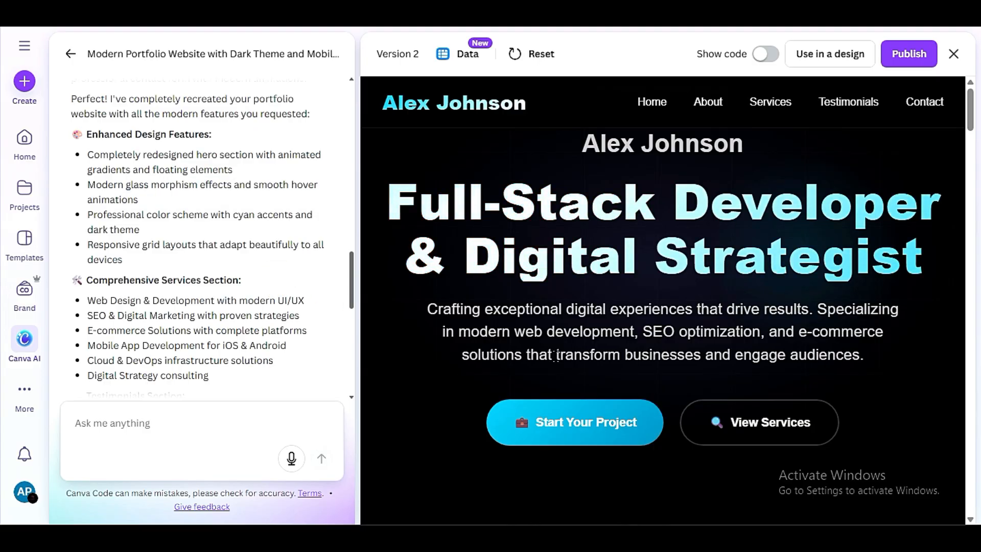
Examine the Version 2 preview from the About section through the service cards and testimonials to the contact section, comparing it with the summary.
scroll(556, 362, "down", 5)
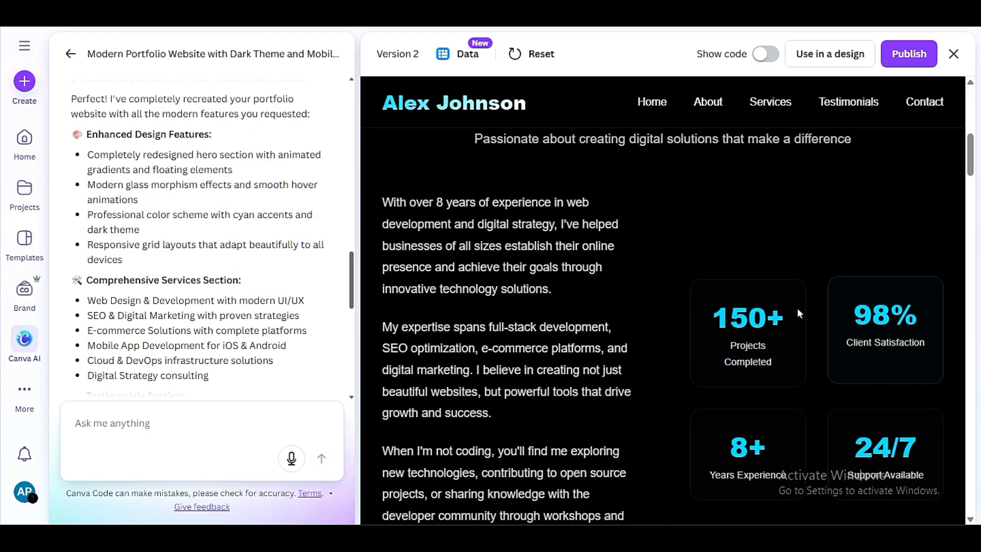
scroll(608, 332, "down", 5)
scroll(598, 349, "down", 3)
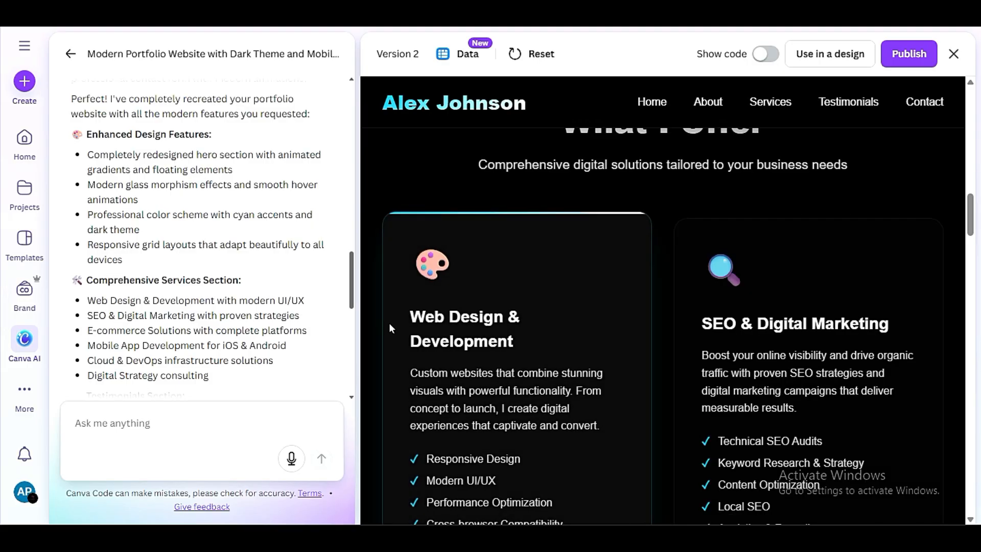
scroll(516, 299, "down", 3)
scroll(731, 290, "down", 3)
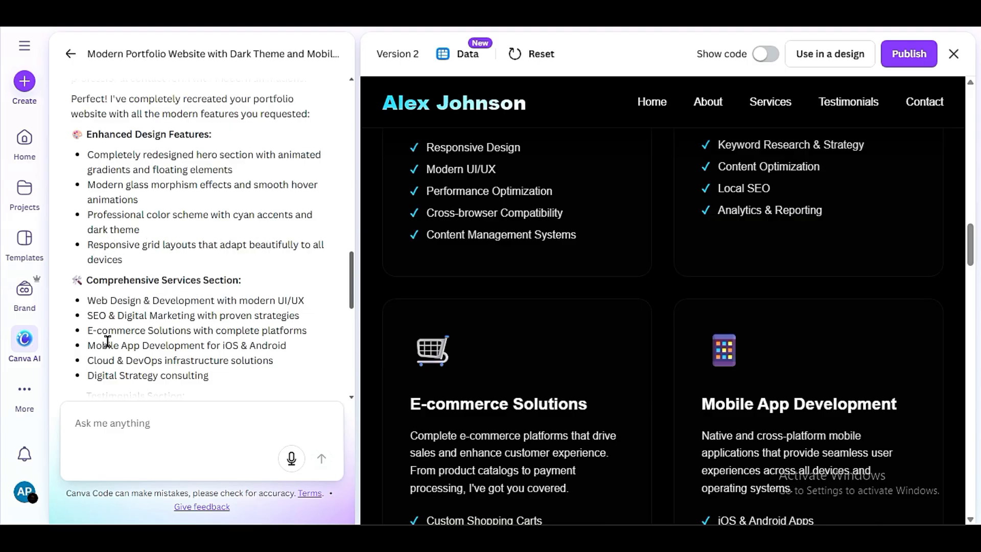
scroll(107, 341, "down", 3)
scroll(557, 317, "down", 5)
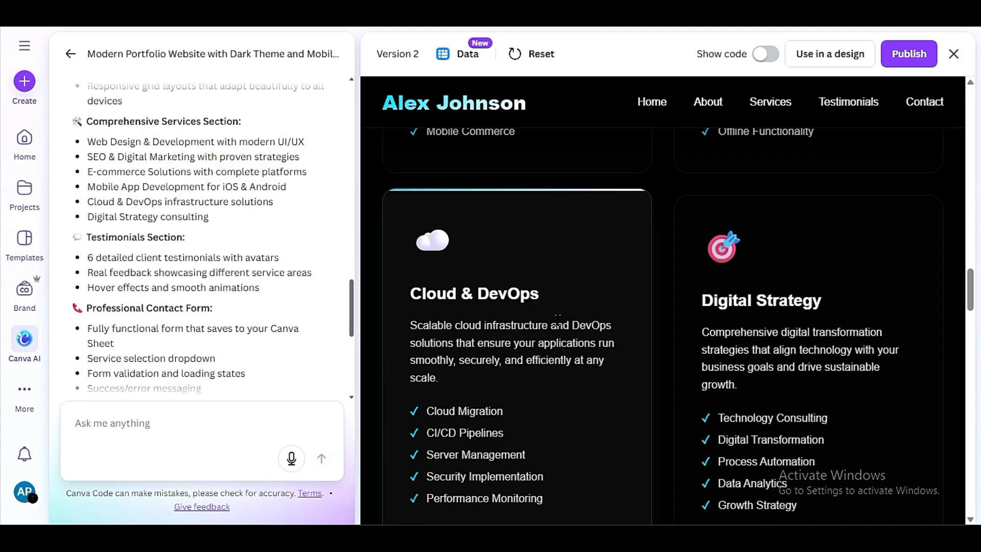
scroll(557, 317, "down", 3)
scroll(558, 321, "down", 9)
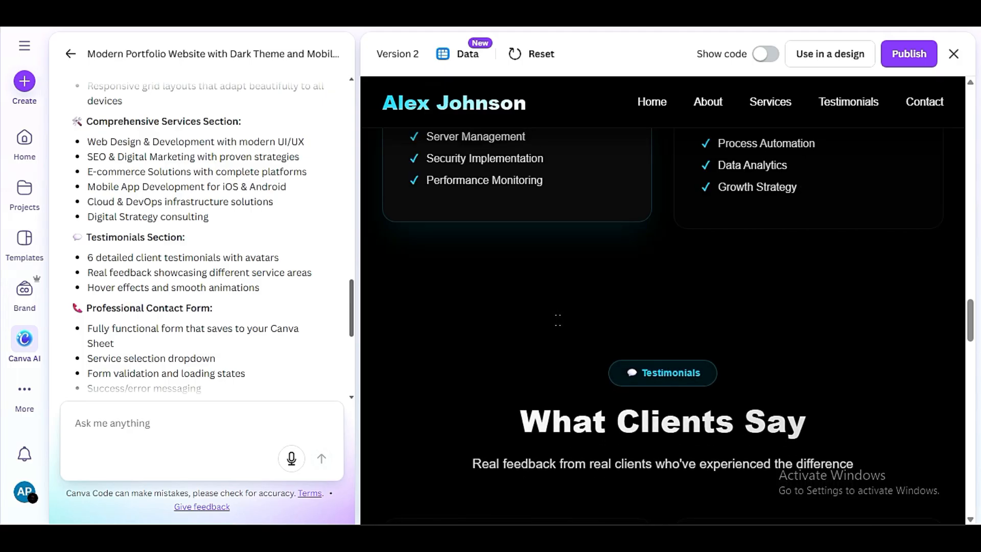
scroll(699, 294, "down", 9)
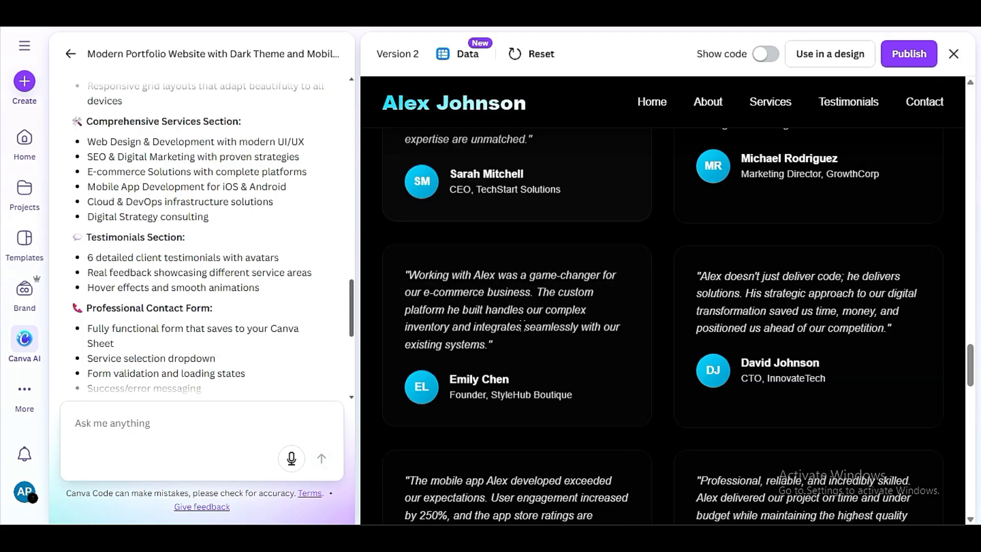
scroll(814, 376, "down", 5)
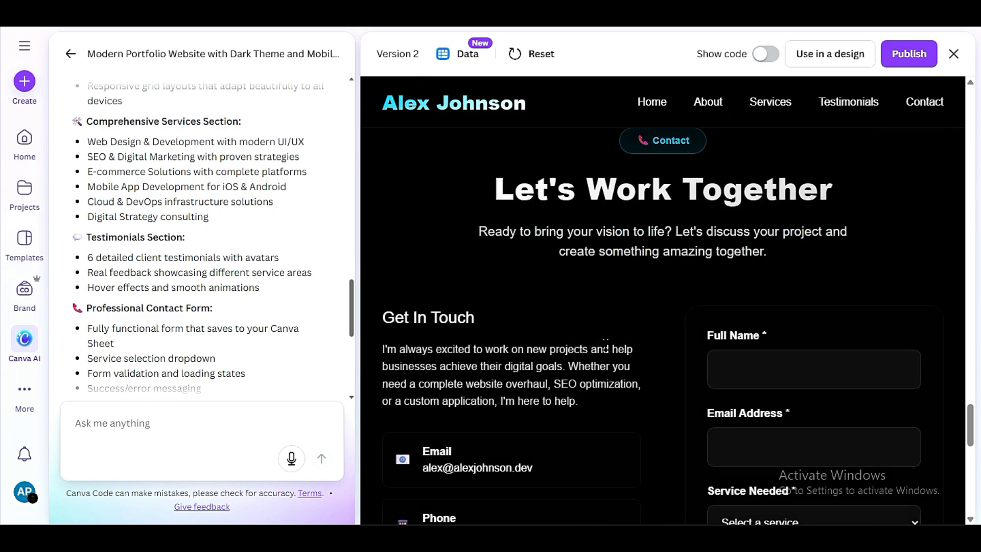
Test the contact form by choosing Web Design & Development as the service needed, and examine the form and the footer.
scroll(607, 337, "down", 3)
left_click(791, 365)
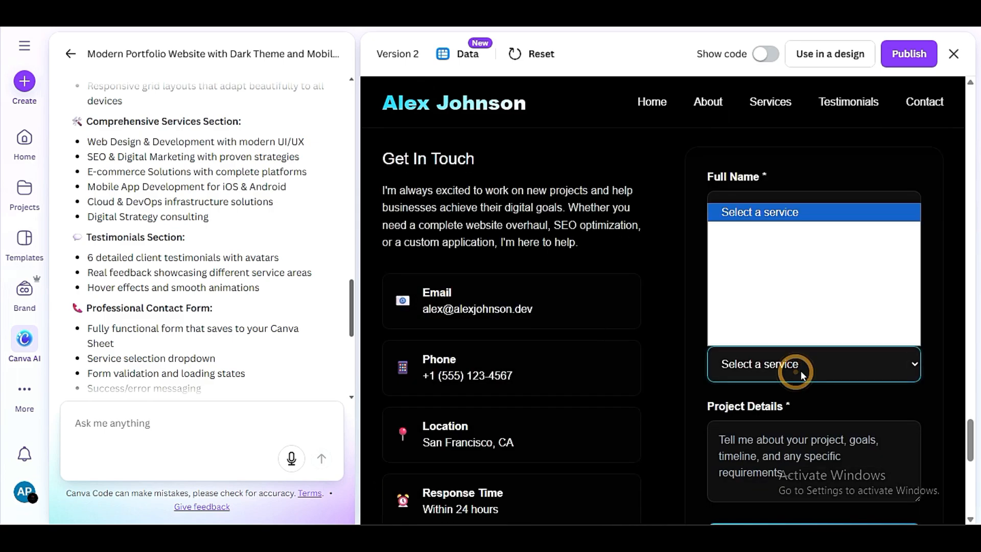
left_click(779, 230)
scroll(741, 396, "down", 3)
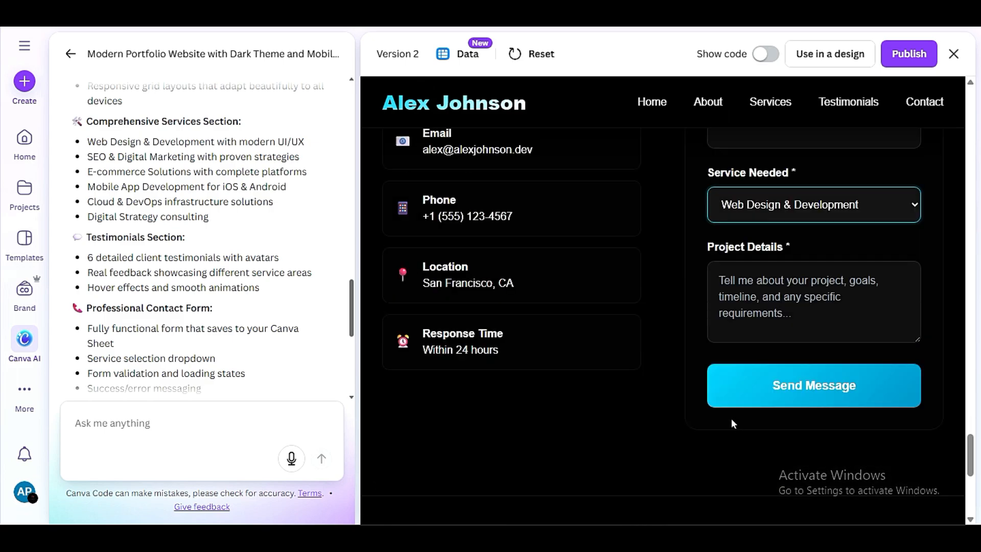
scroll(725, 419, "up", 3)
scroll(482, 316, "down", 8)
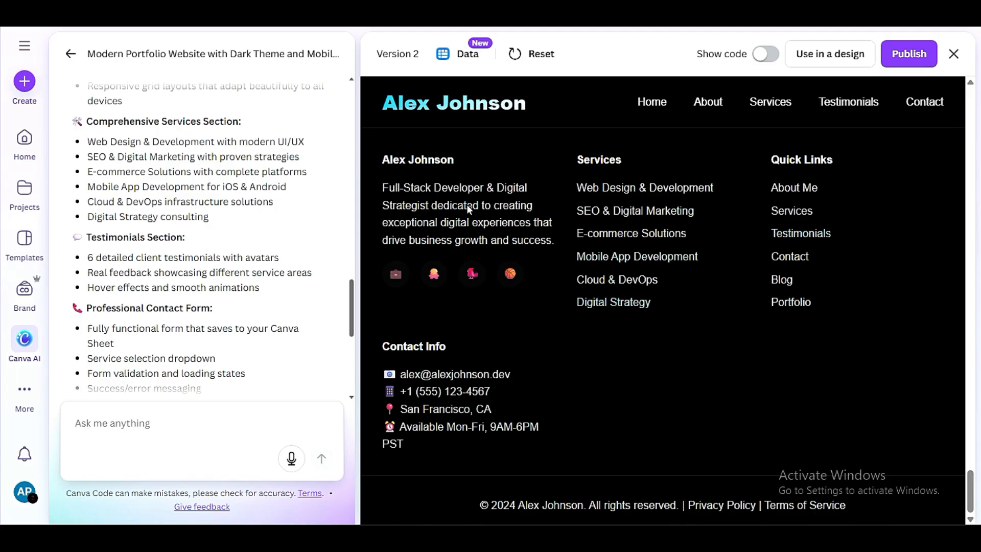
Test the Version 2 preview's About, Services, Testimonials, Contact and Home navigation links.
scroll(620, 307, "up", 10)
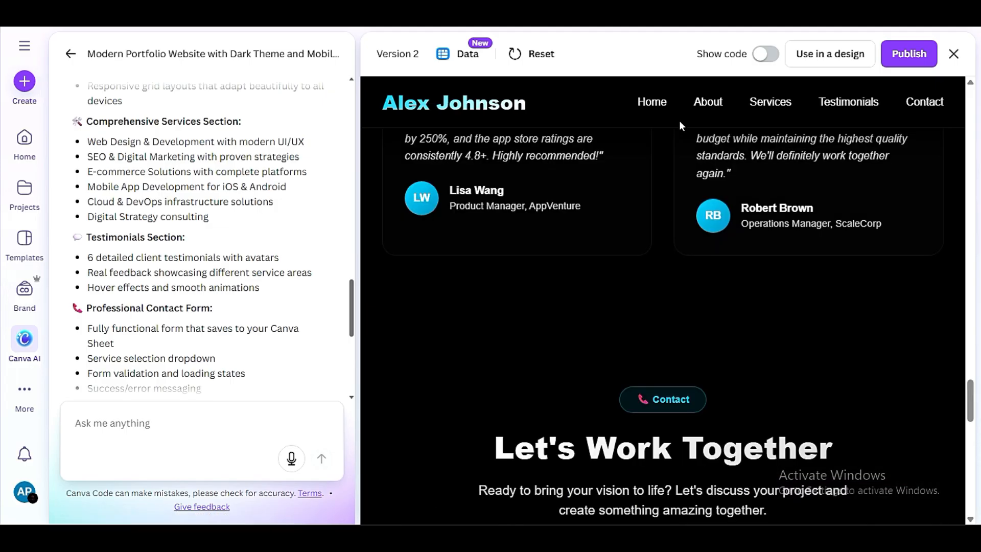
left_click(707, 104)
left_click(771, 102)
left_click(846, 102)
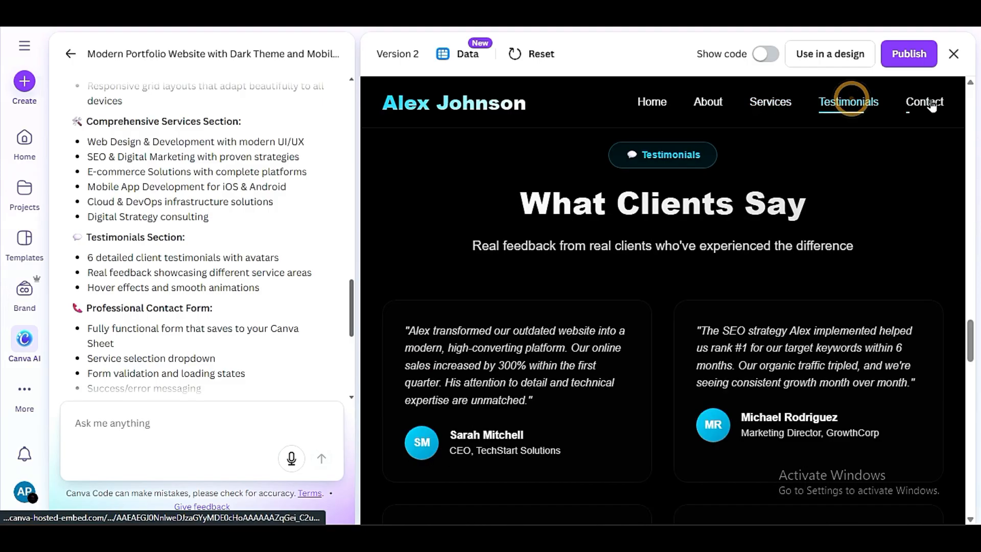
left_click(925, 102)
left_click(654, 112)
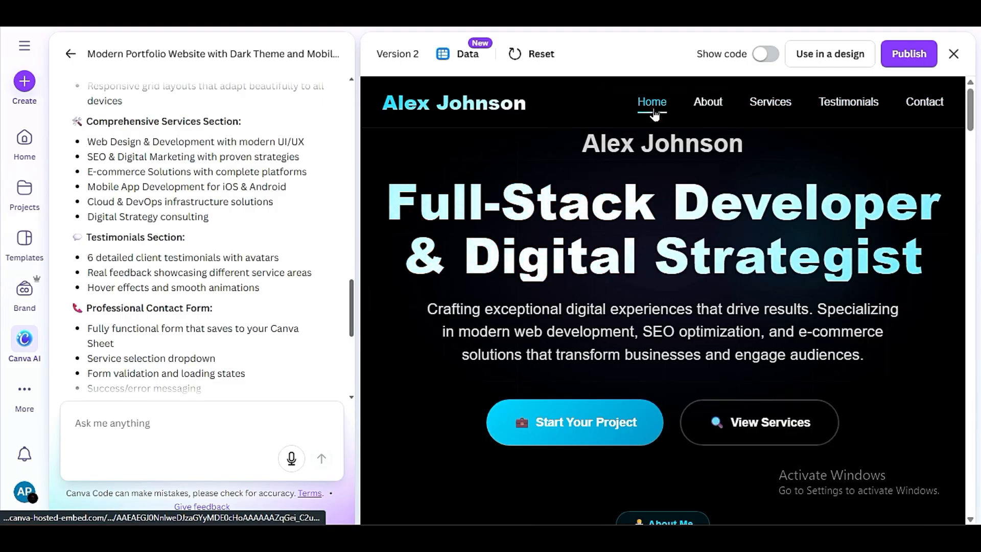
Check the Canva Sheet connected to the site, view the generated code, and return to the preview to look over its sections.
left_click(450, 55)
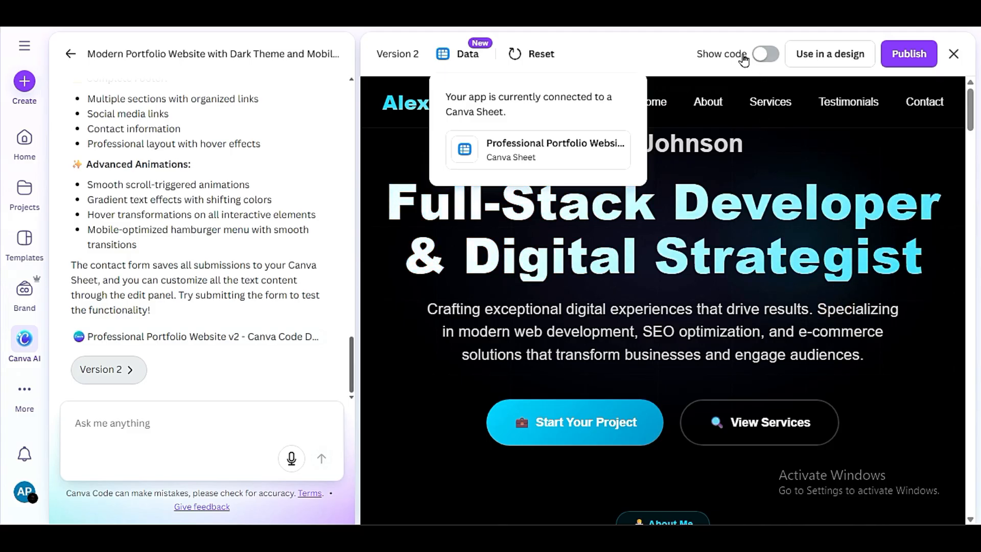
left_click(684, 55)
left_click(764, 55)
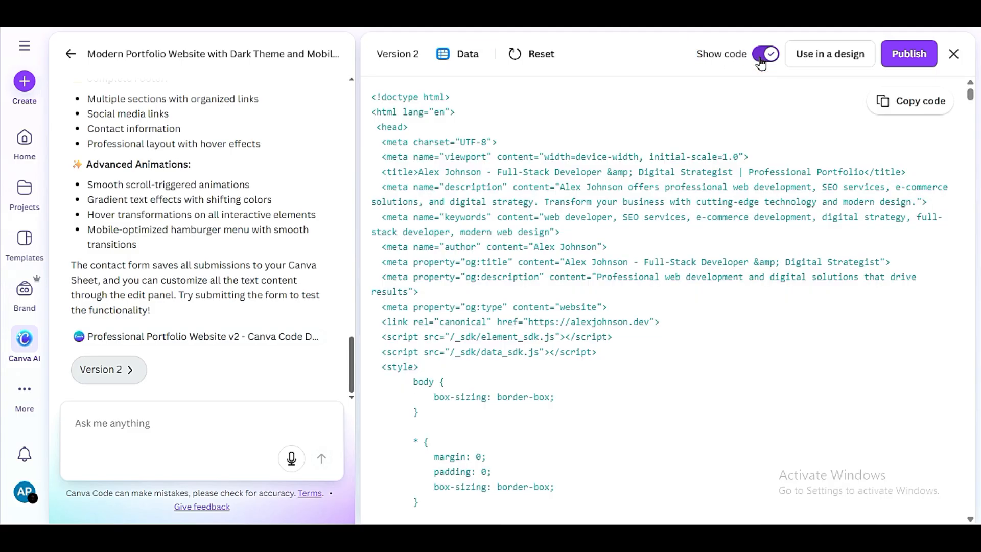
scroll(590, 390, "down", 20)
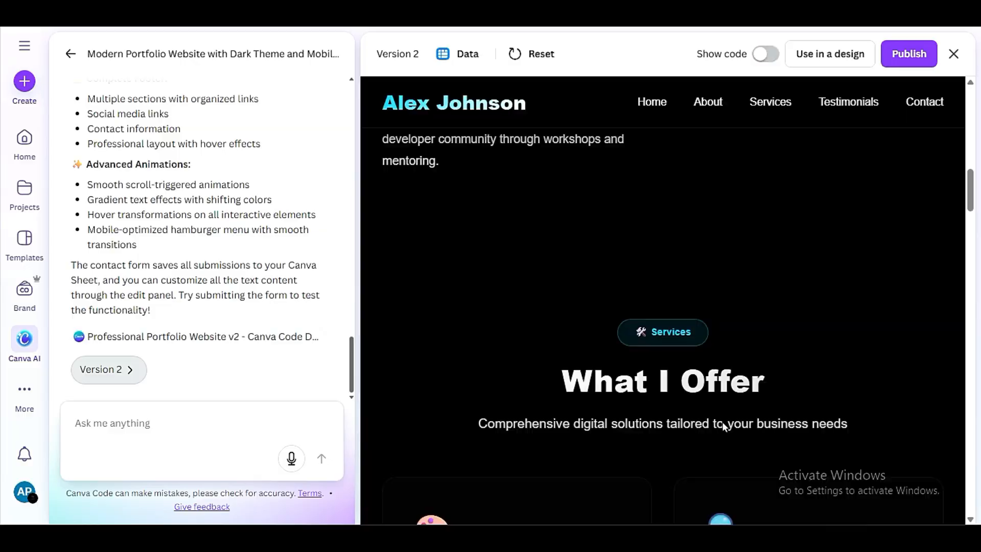
scroll(722, 422, "up", 10)
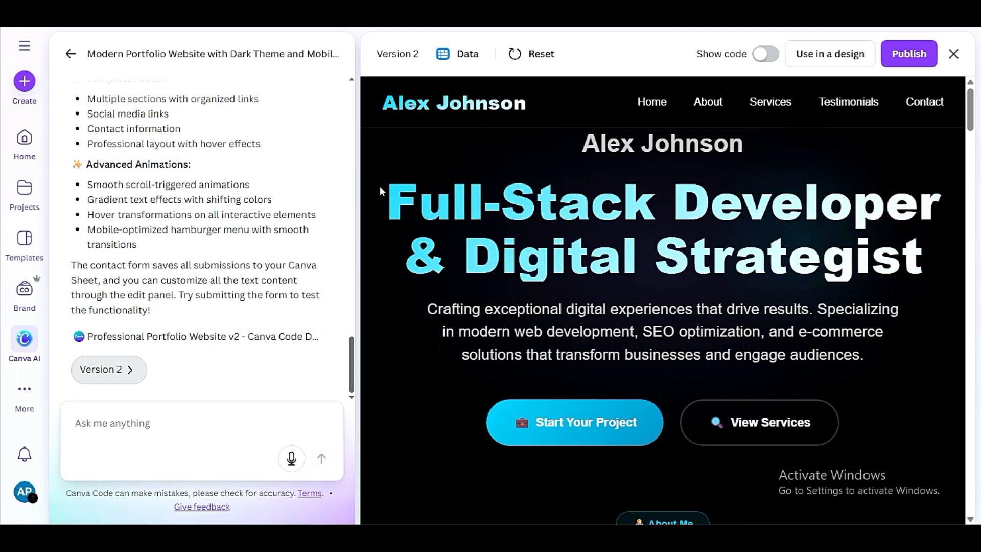
Examine the Version 2 hero heading and name, and review the chat from the About and contact change request back to the first prompt.
left_click_drag(380, 191, 924, 240)
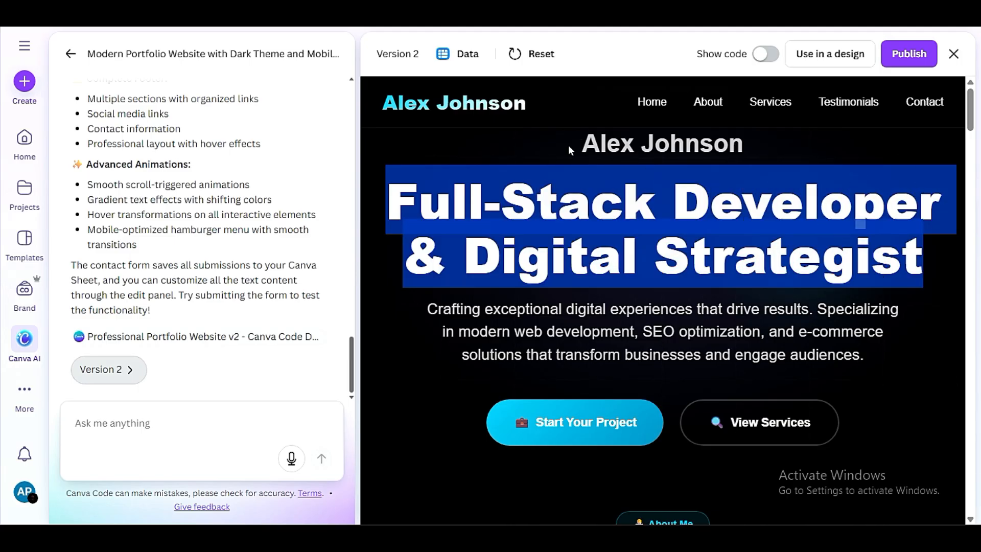
left_click_drag(583, 141, 755, 154)
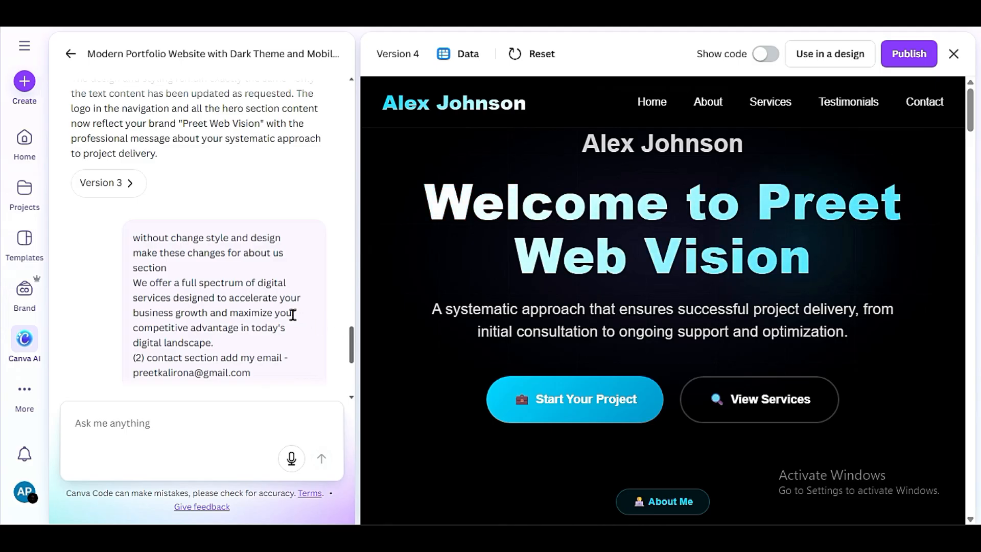
scroll(293, 315, "up", 5)
scroll(293, 314, "up", 10)
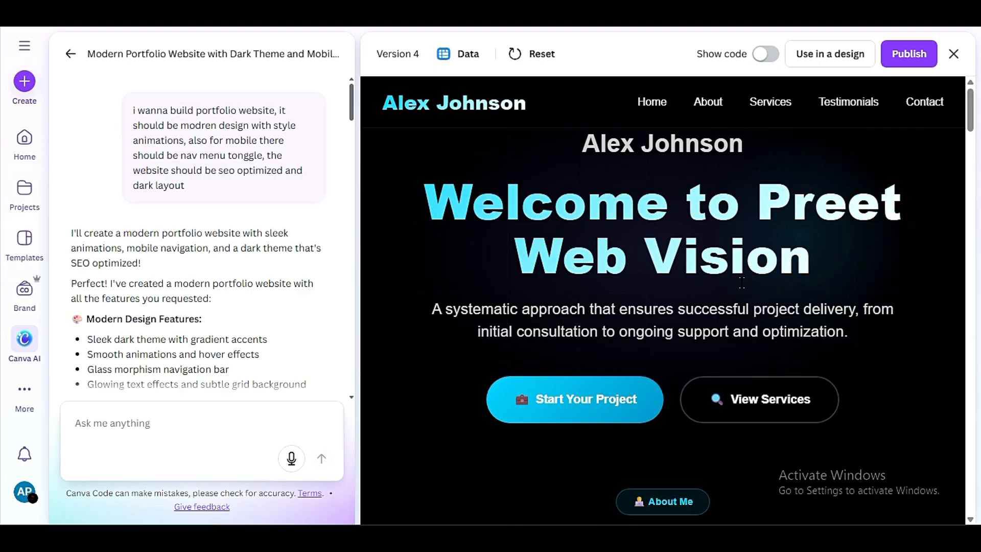
Examine the Version 4 preview's service cards and its "Welcome to Preet Web Vision" hero heading.
scroll(548, 301, "down", 20)
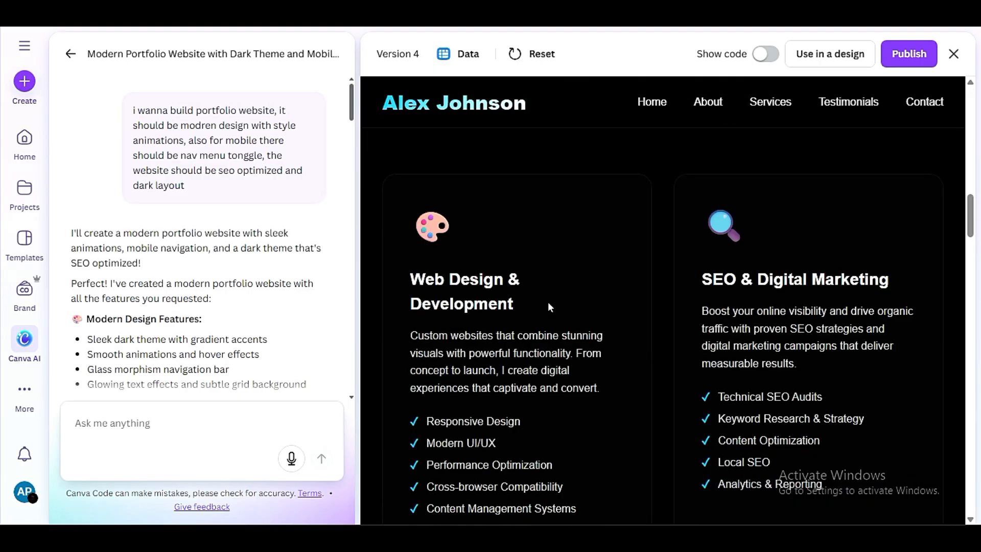
scroll(548, 306, "down", 5)
scroll(549, 306, "up", 20)
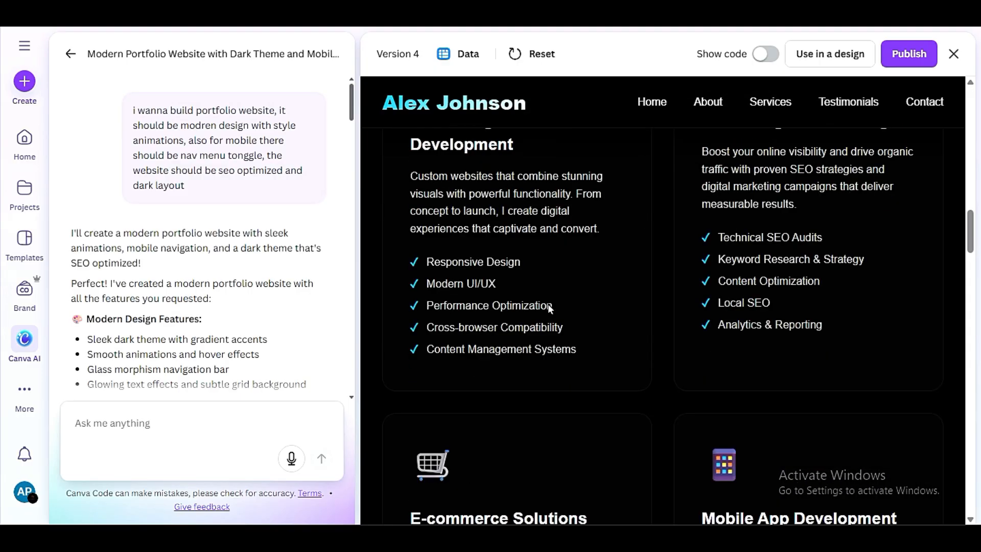
left_click_drag(426, 202, 915, 289)
left_click(424, 196)
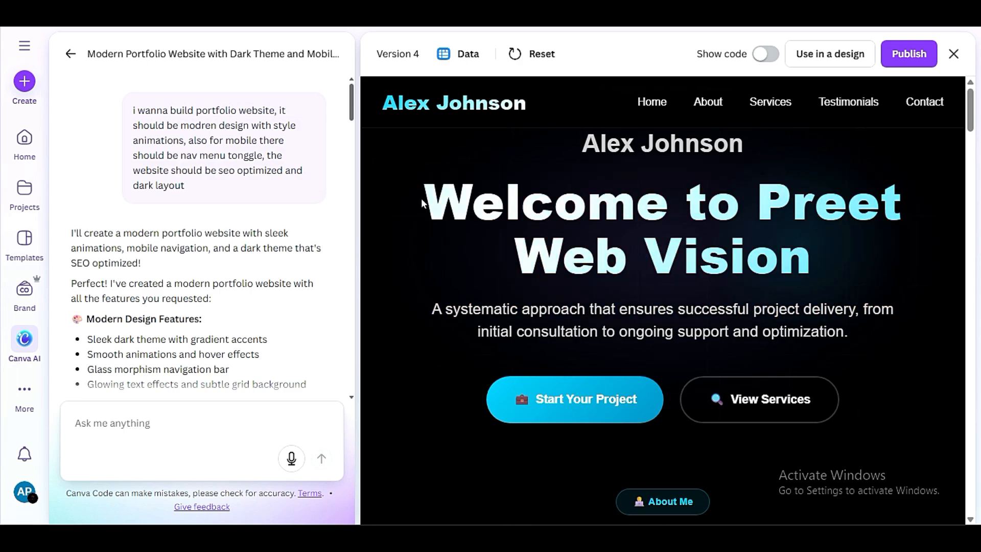
left_click_drag(425, 197, 791, 245)
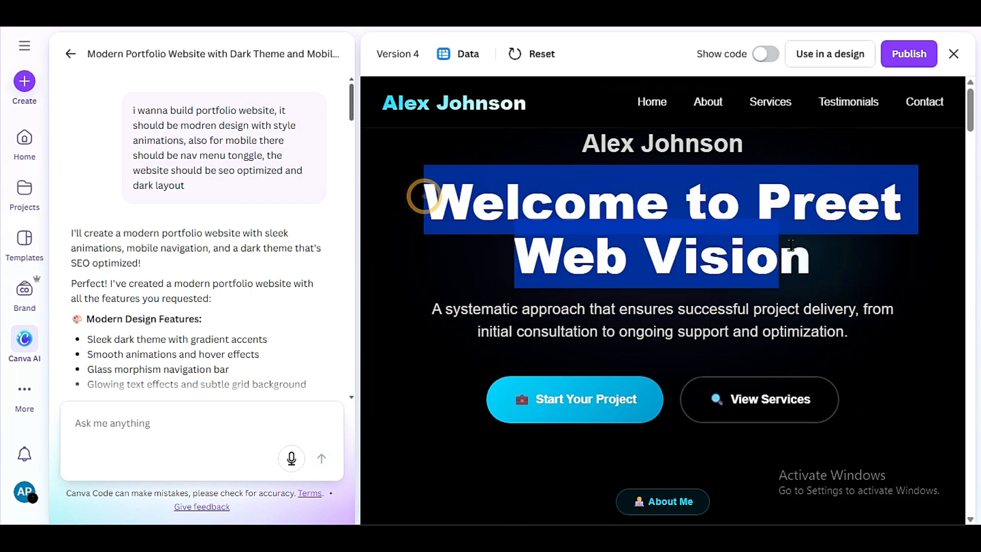
left_click(450, 214)
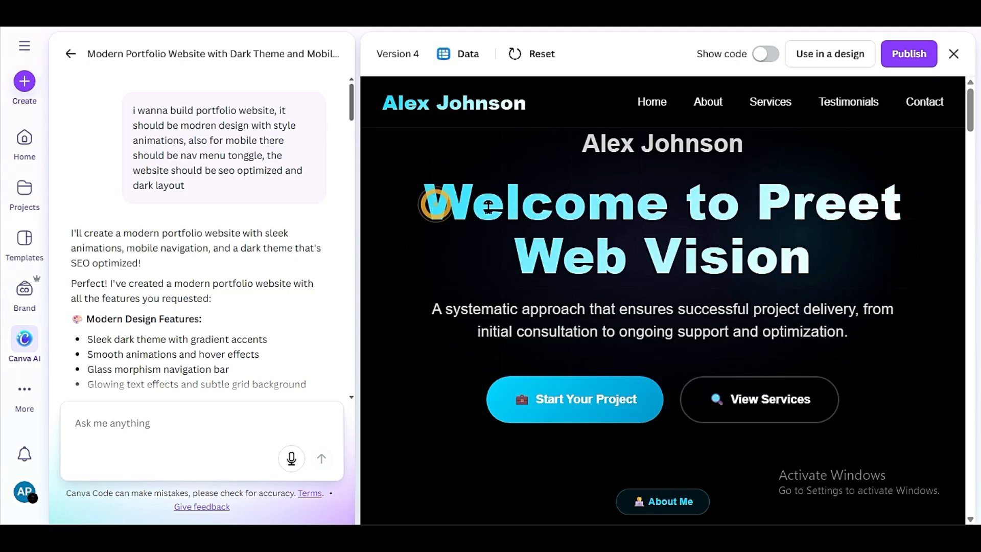
left_click_drag(436, 201, 843, 266)
left_click(718, 259)
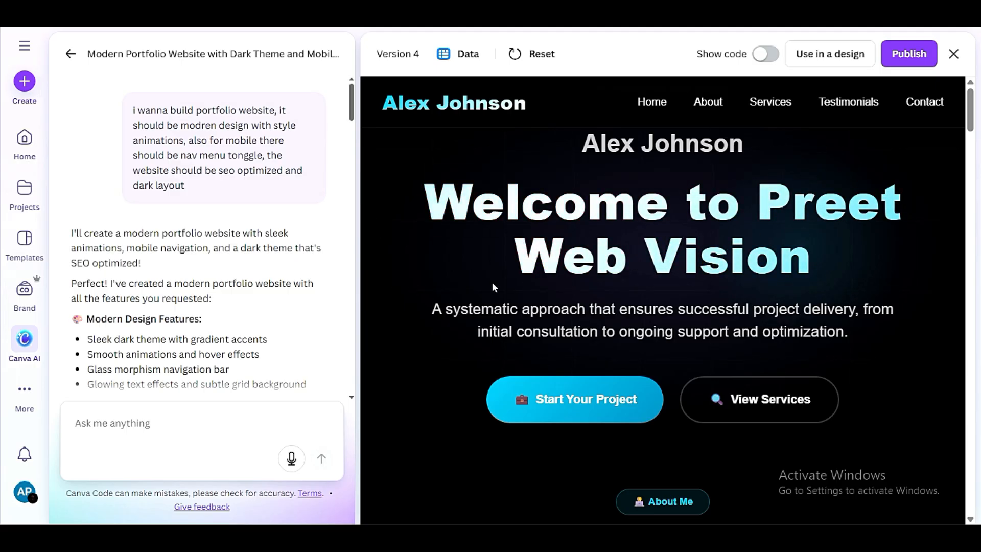
scroll(466, 300, "down", 3)
scroll(465, 298, "up", 3)
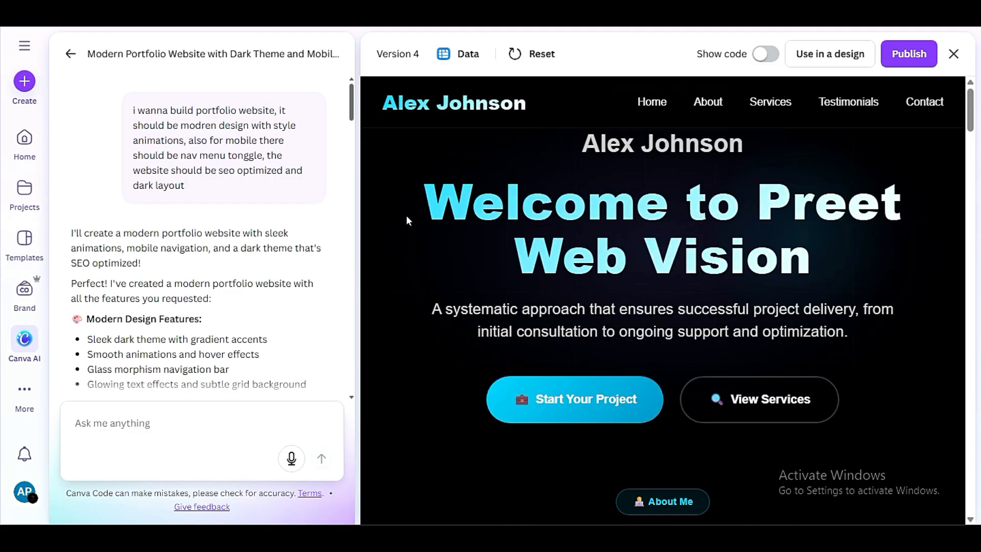
Read the latest change summary in the chat and test the Version 4 preview's Home, About and Services navigation links.
scroll(179, 357, "down", 20)
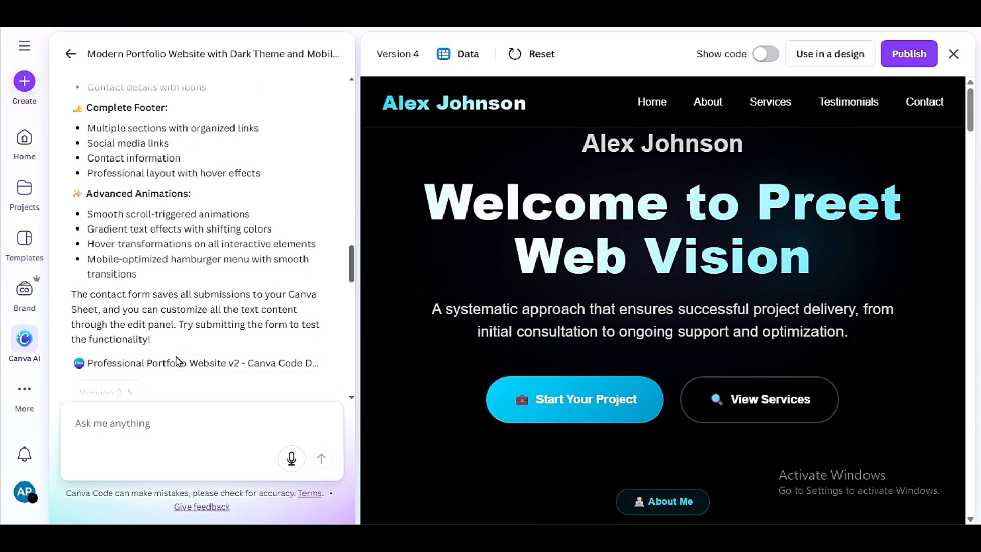
left_click(172, 421)
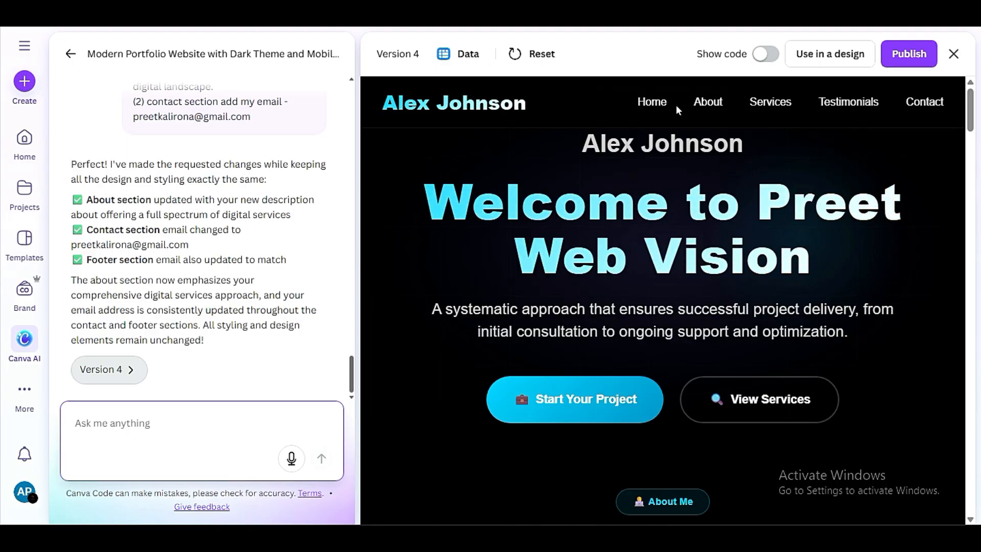
left_click(653, 105)
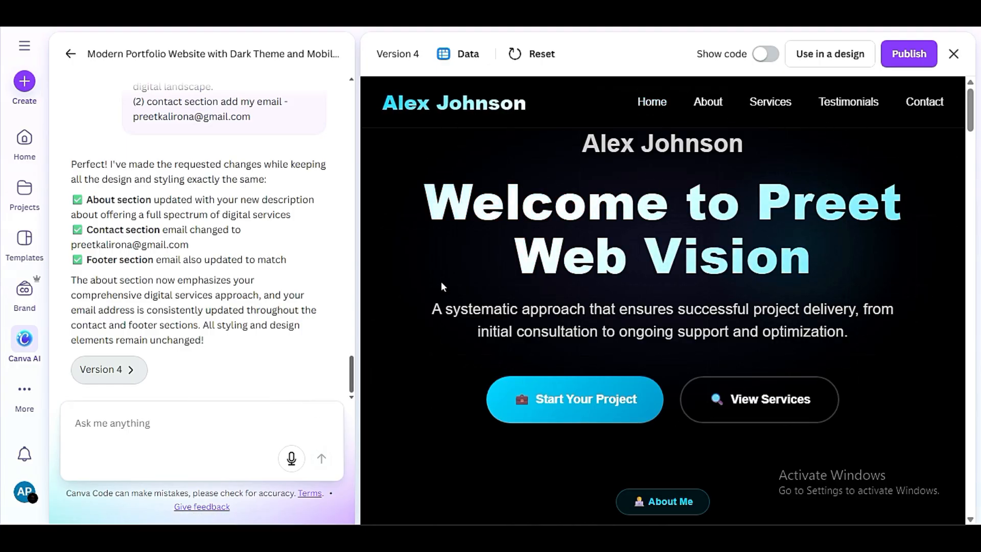
left_click(714, 115)
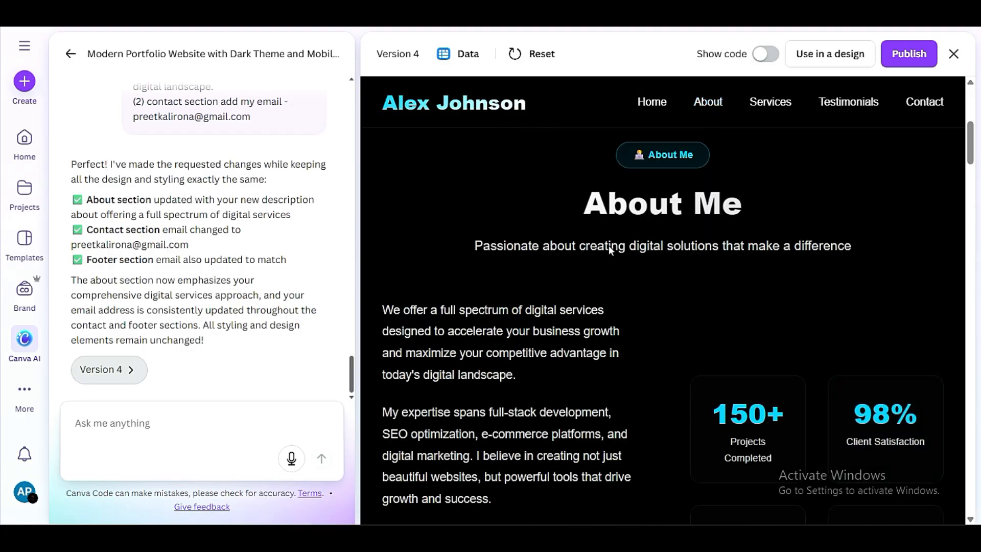
left_click(787, 107)
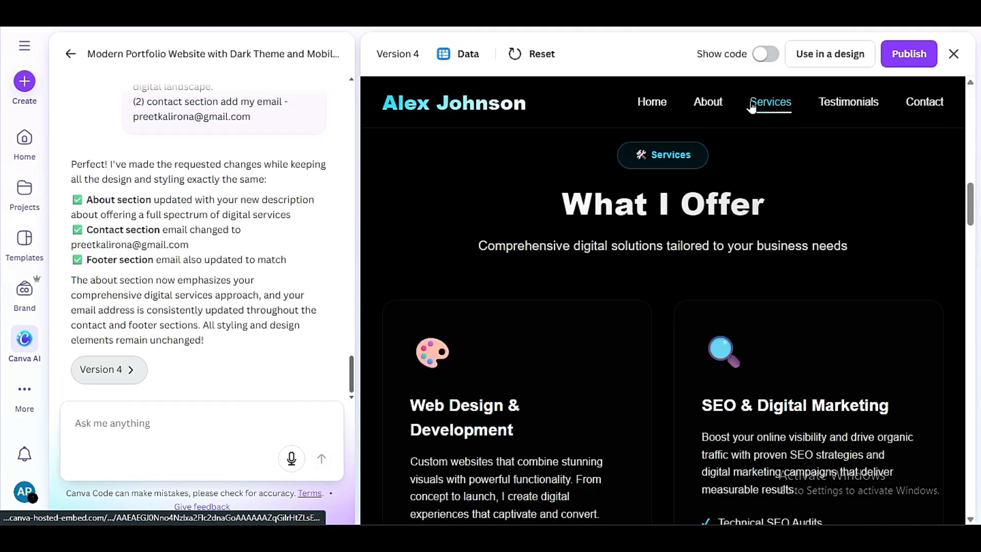
left_click(643, 101)
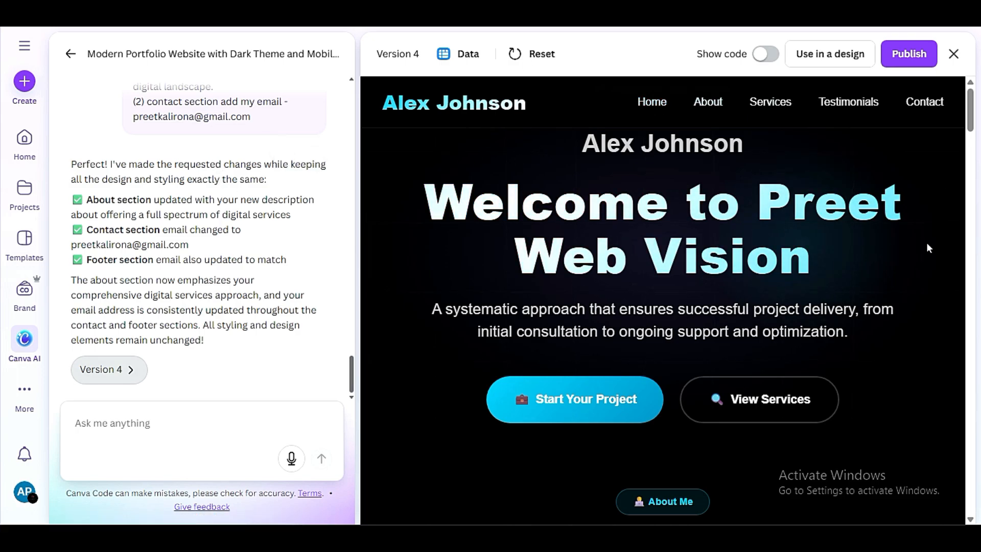
Start a follow-up prompt to the AI with "PLEASE MAKE CHANGES TO HER SECTION".
left_click(196, 425)
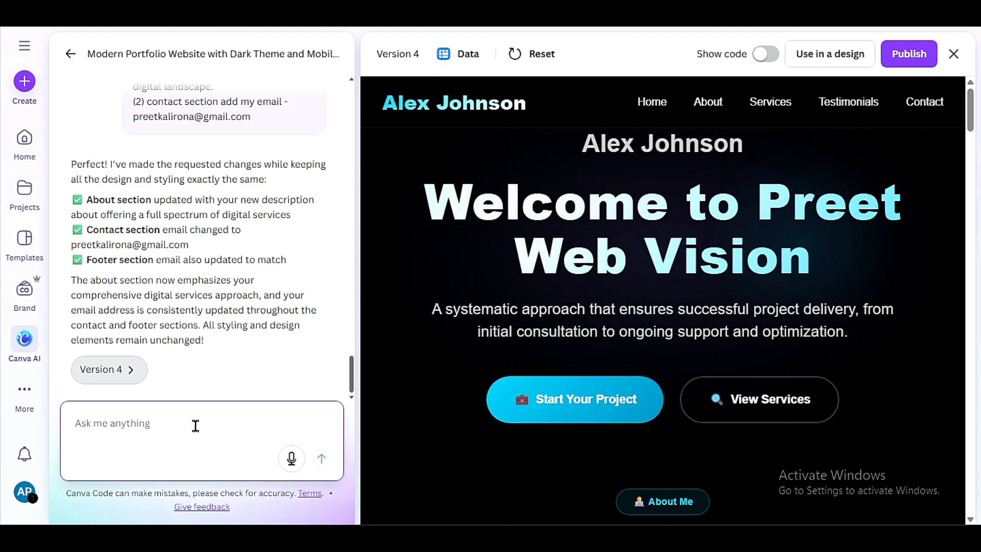
type("PLEASE MAKE")
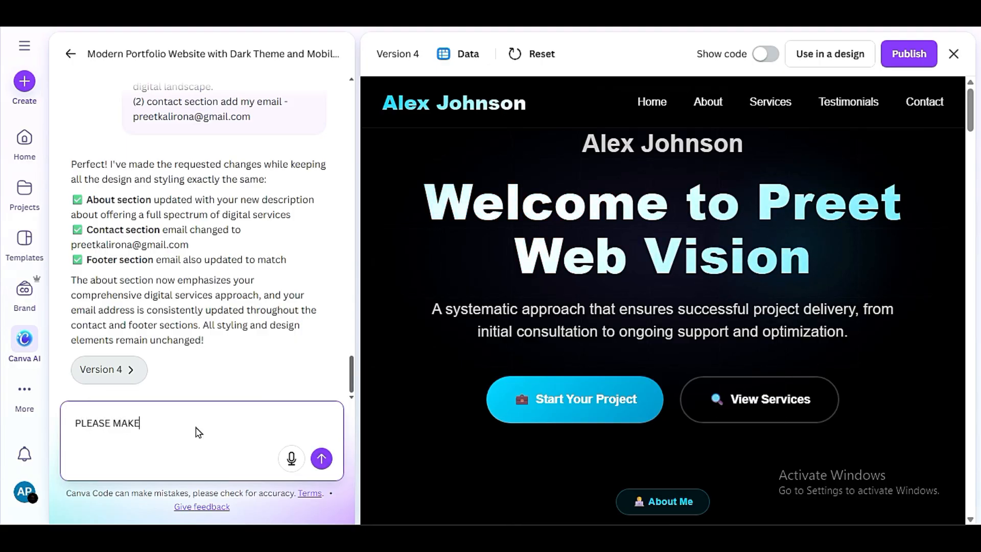
type(" CHANGES TO")
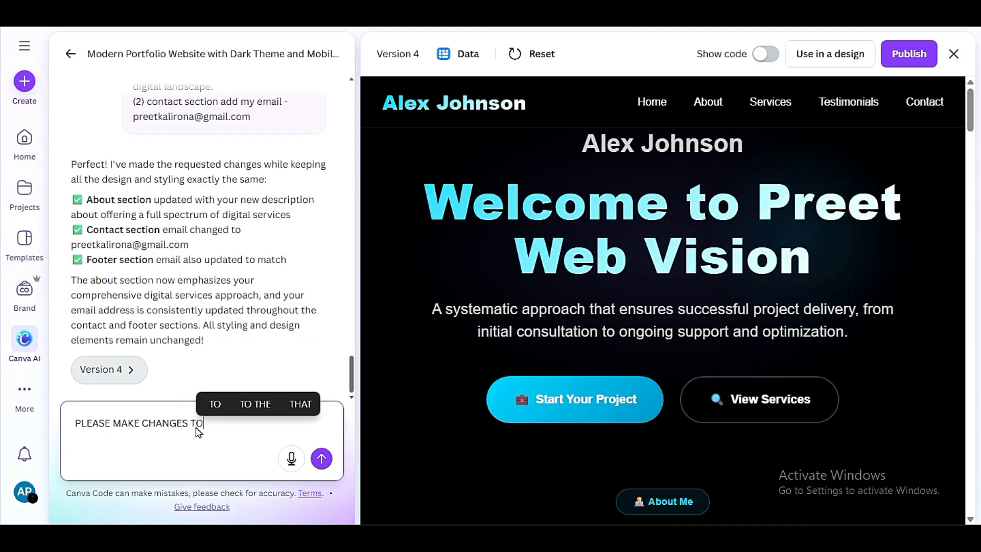
type(" HER")
key("BackSpace")
key("BackSpace")
key("BackSpace")
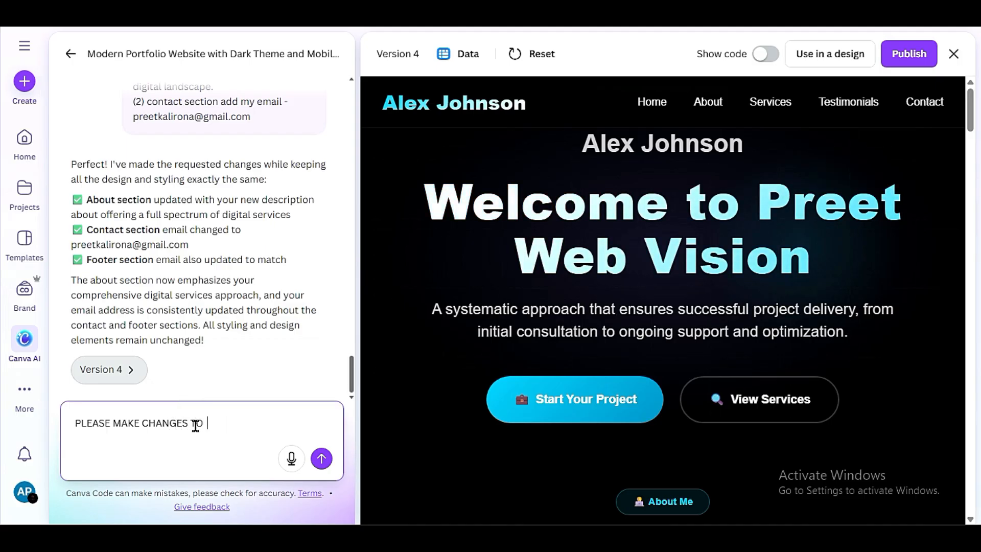
type("HER SE")
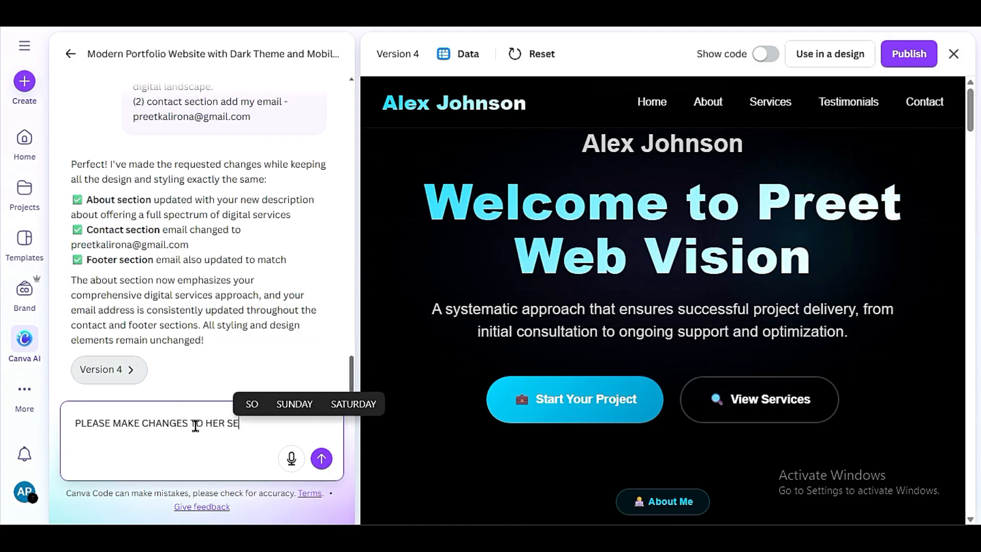
type("CTION")
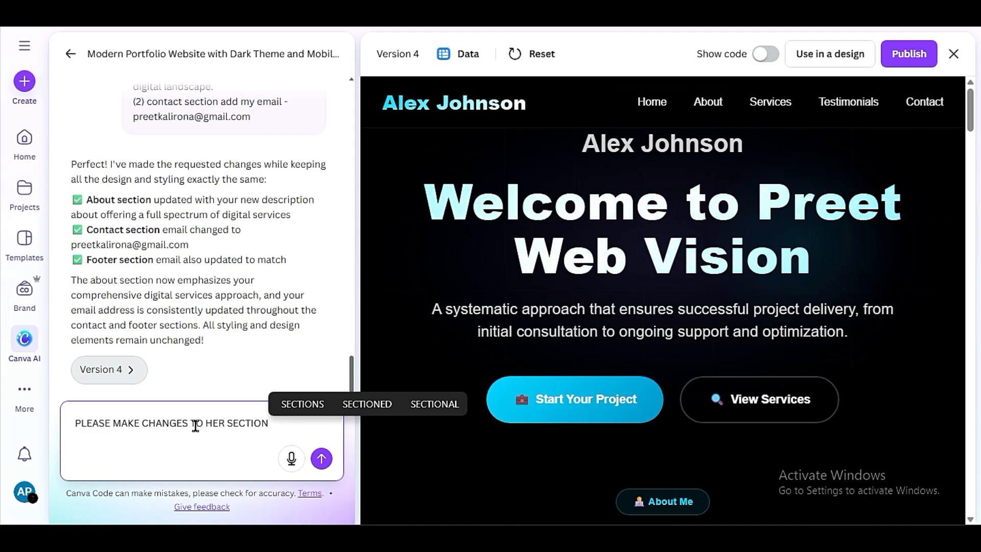
Check the hero heading and description in the preview, and correct "HER" to "HERO" in the prompt.
left_click_drag(446, 211, 762, 238)
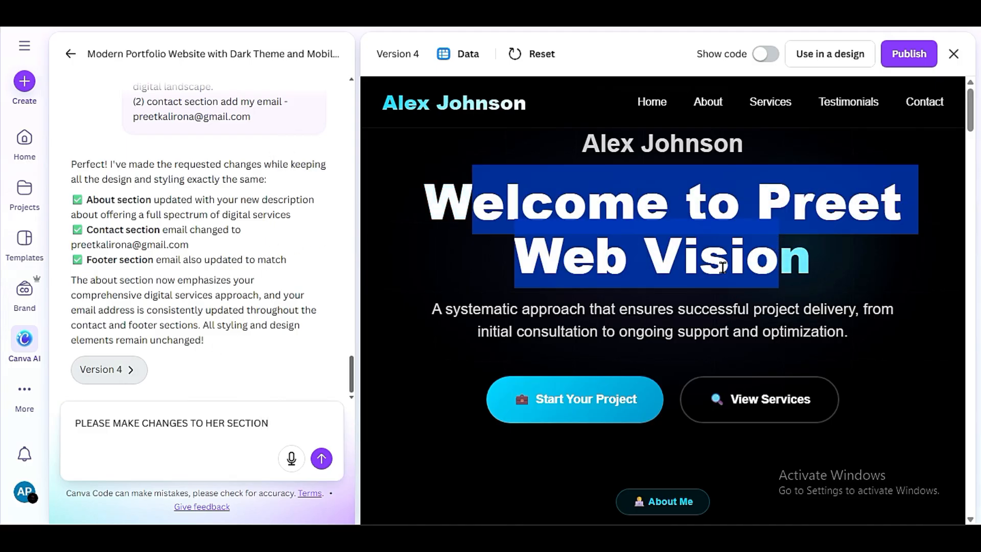
left_click_drag(491, 291, 418, 365)
left_click(306, 414)
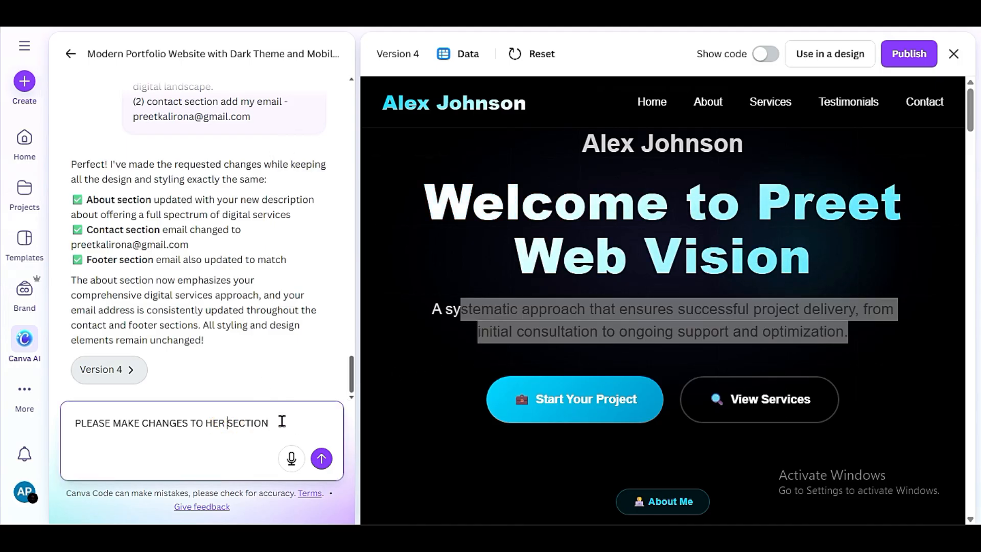
type("O")
left_click(166, 410)
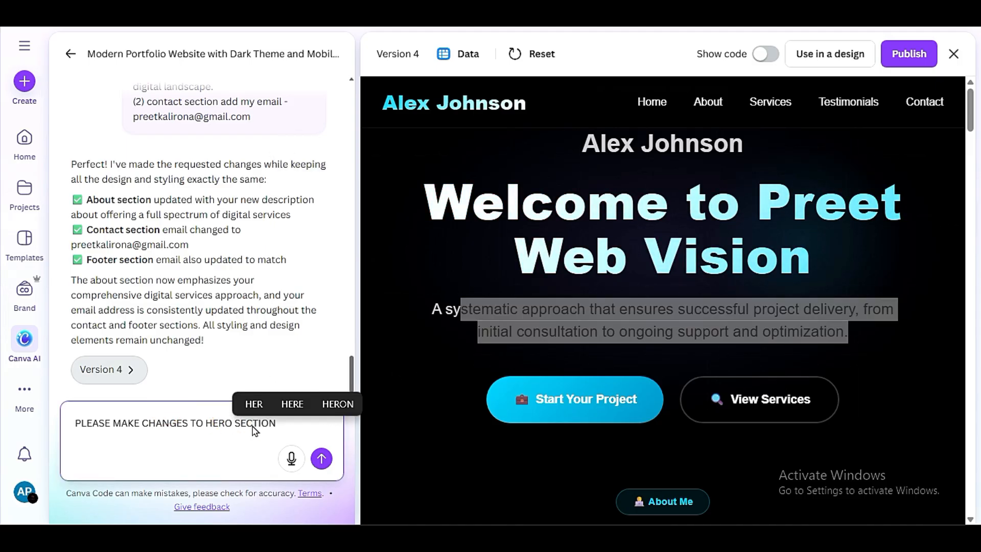
left_click(215, 426)
left_click(285, 426)
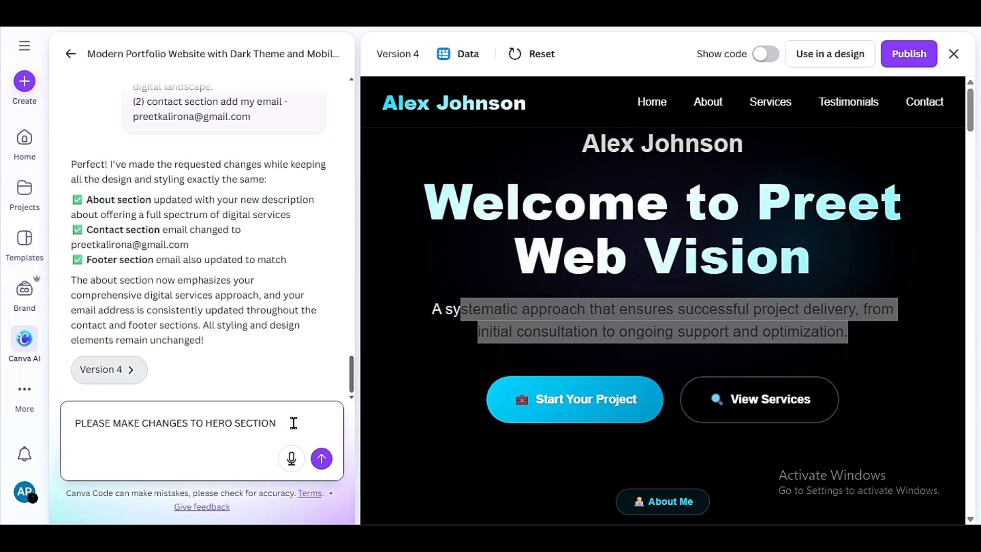
Continue the prompt with "IT SHOULD BE - PREET WEB VISION" and begin a new line.
type("IT SHO")
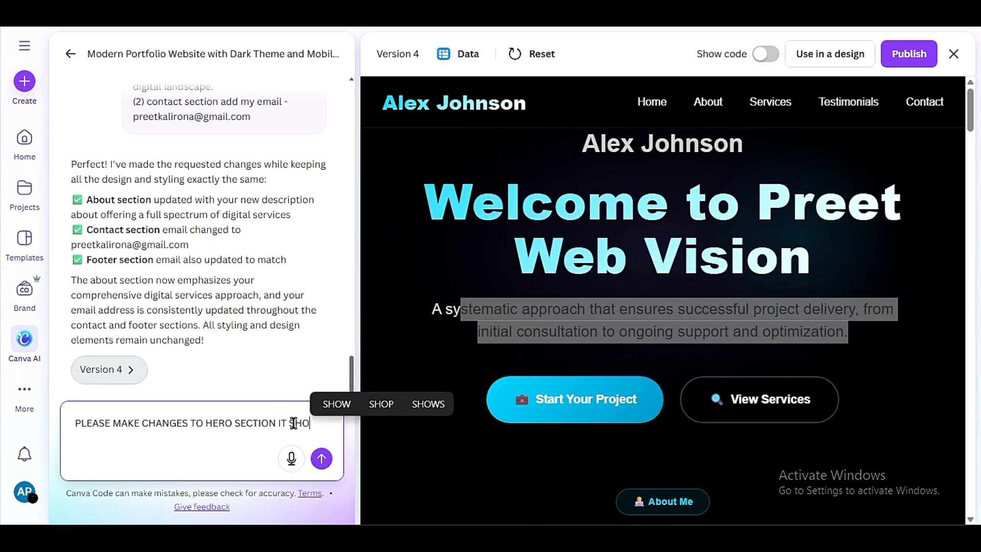
type("ULD BE - PREET ")
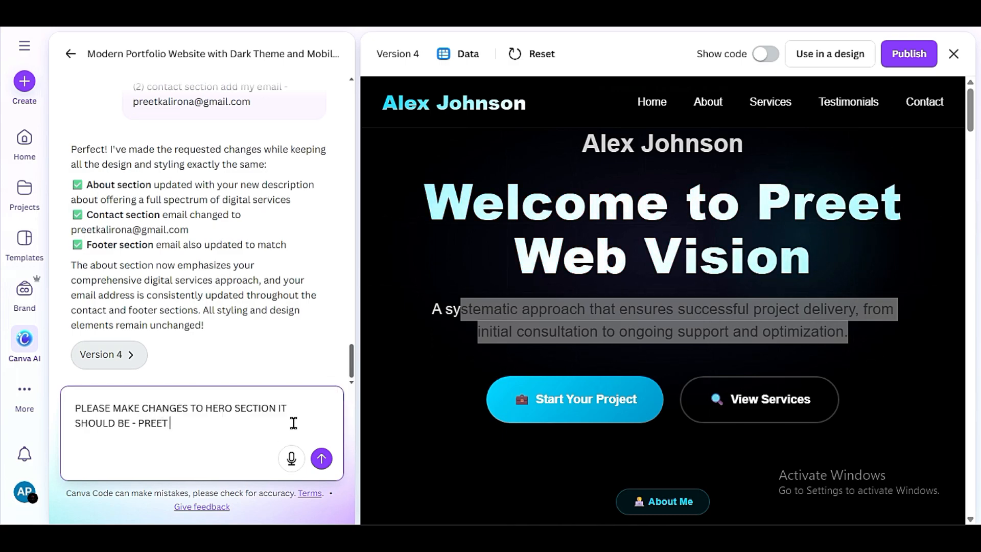
type("WEB VISOP")
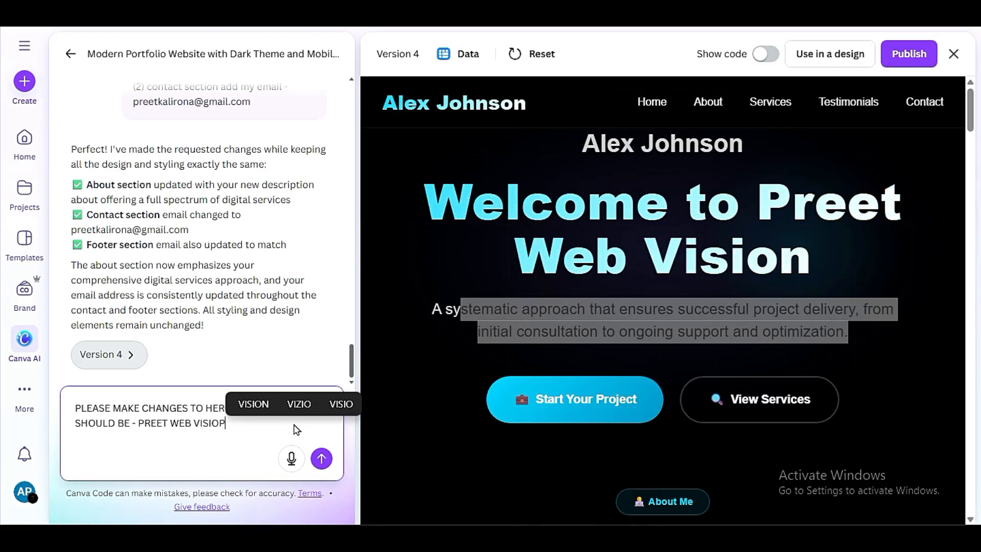
key("BackSpace")
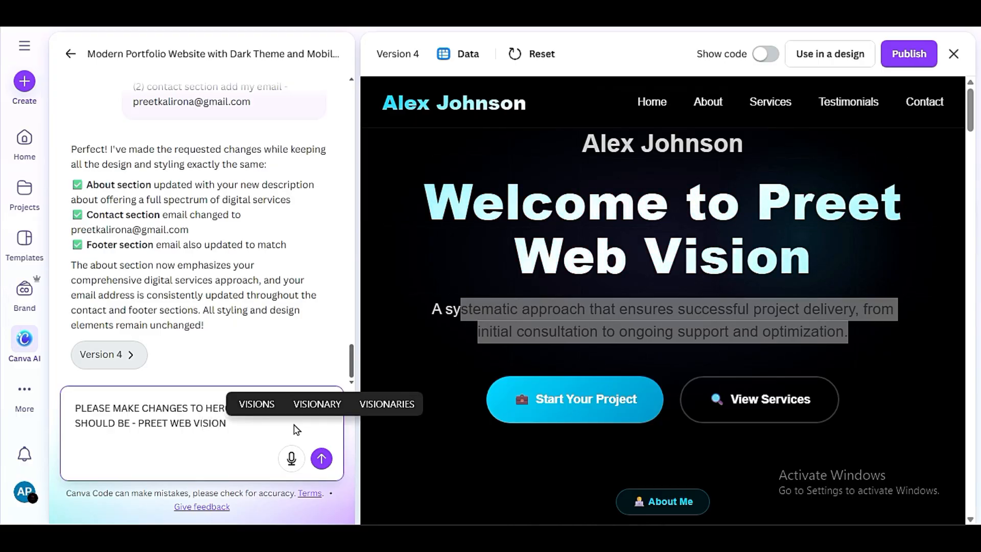
key("shift+Return")
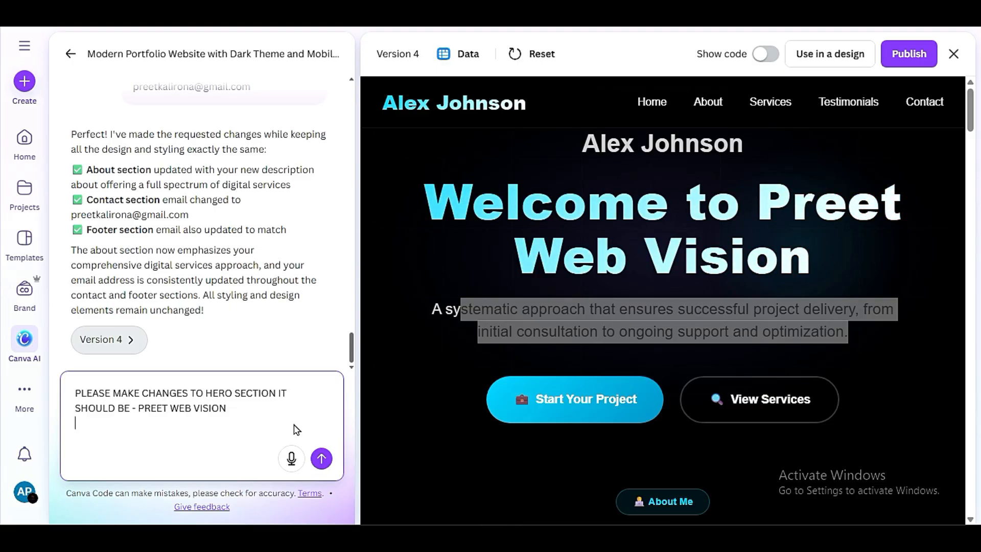
Add "DESCRIPTION SHOULD BE -" to the follow-up prompt as the line below the hero heading request.
type("DESCRIPTION SH")
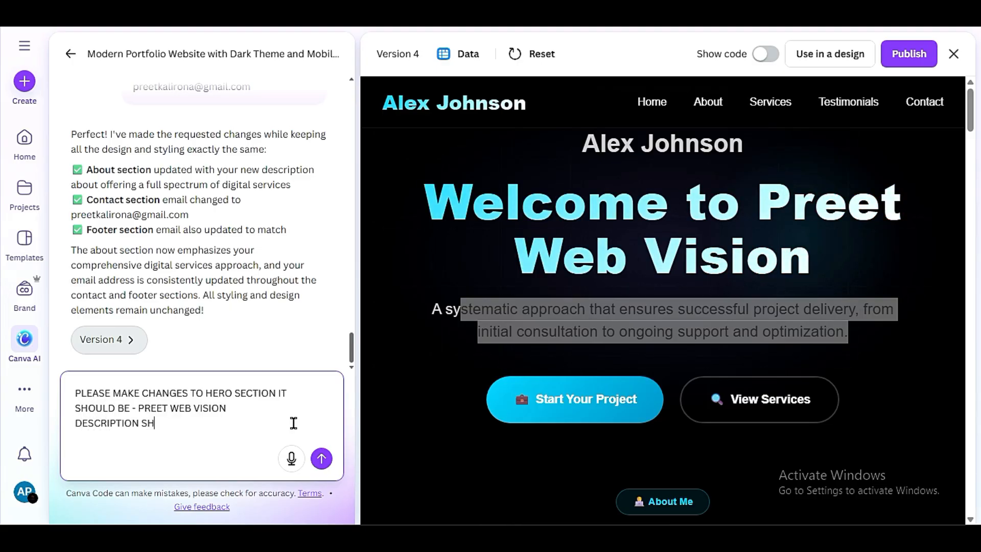
type("OULD BE -")
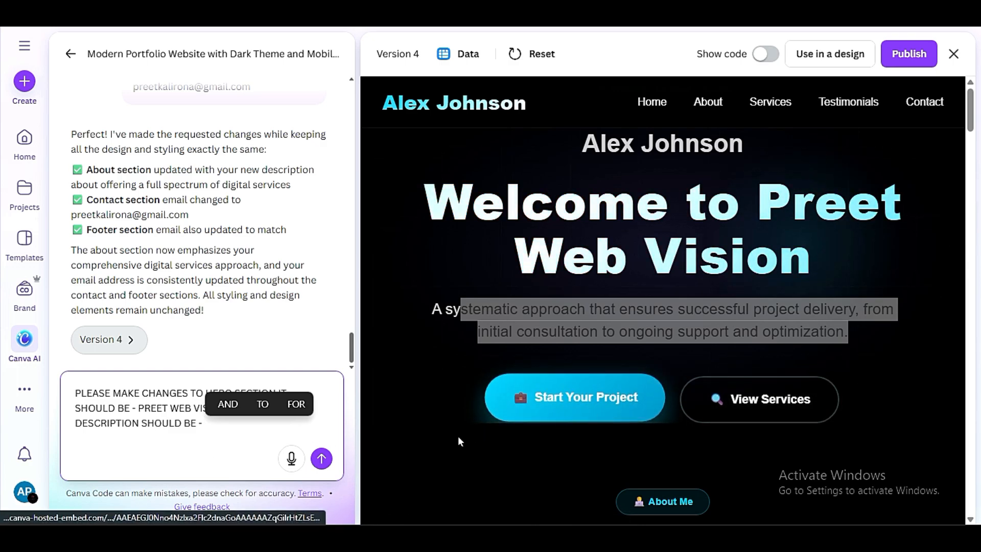
left_click(161, 424)
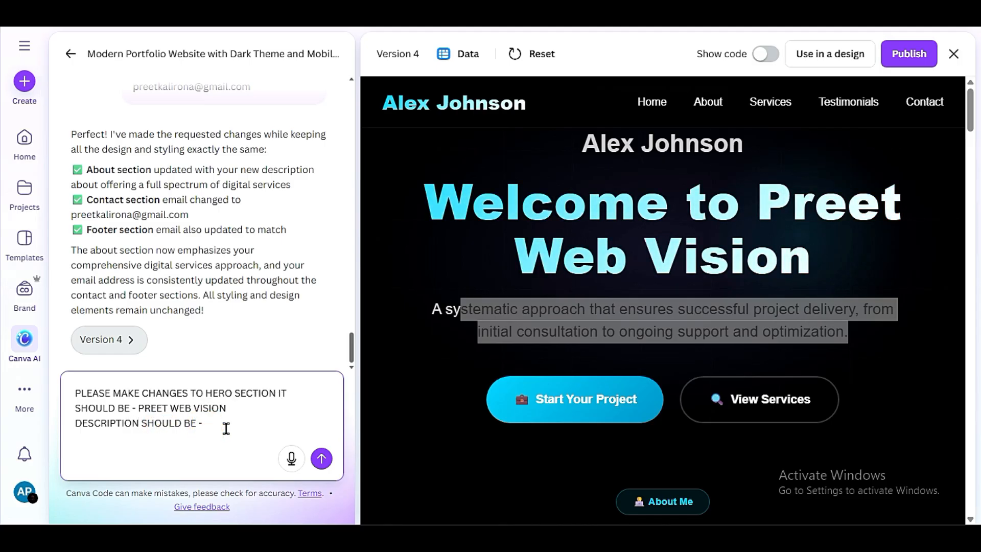
Add a new prompt line reading "START YOUTU PROJECT BUTTON SHOULD BE CLICKABELE TO THIS LINK -".
key("shift+Return")
type("S")
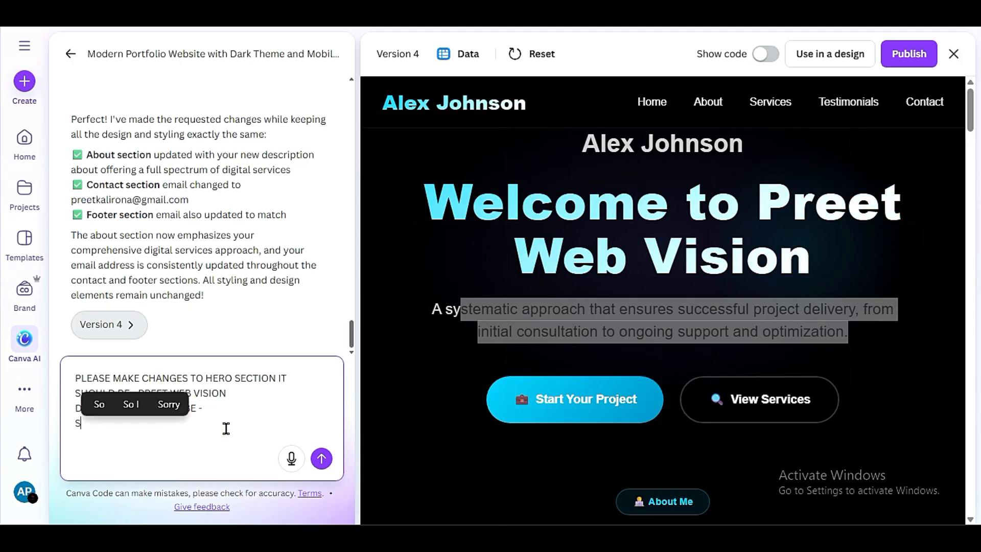
type("TART YOUTU ")
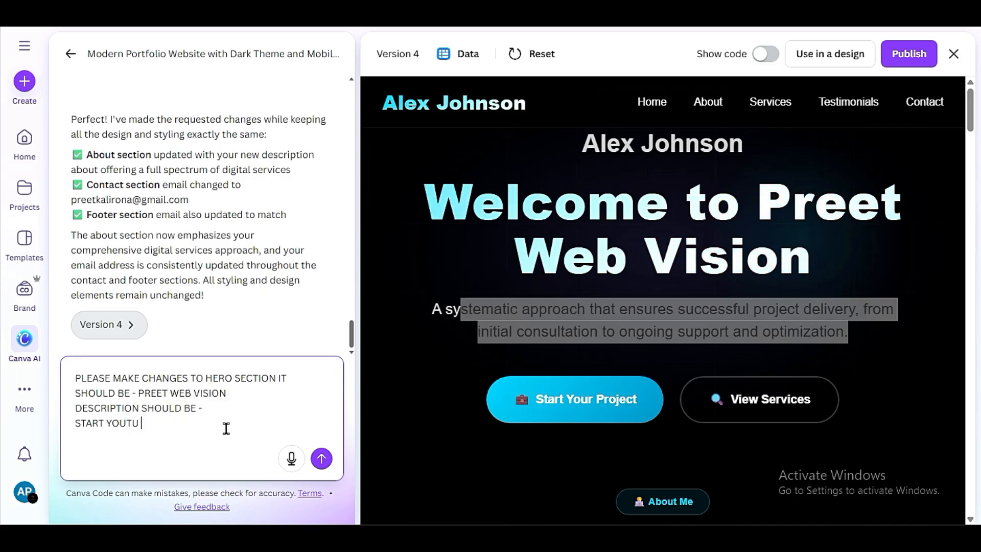
type("PROJECT")
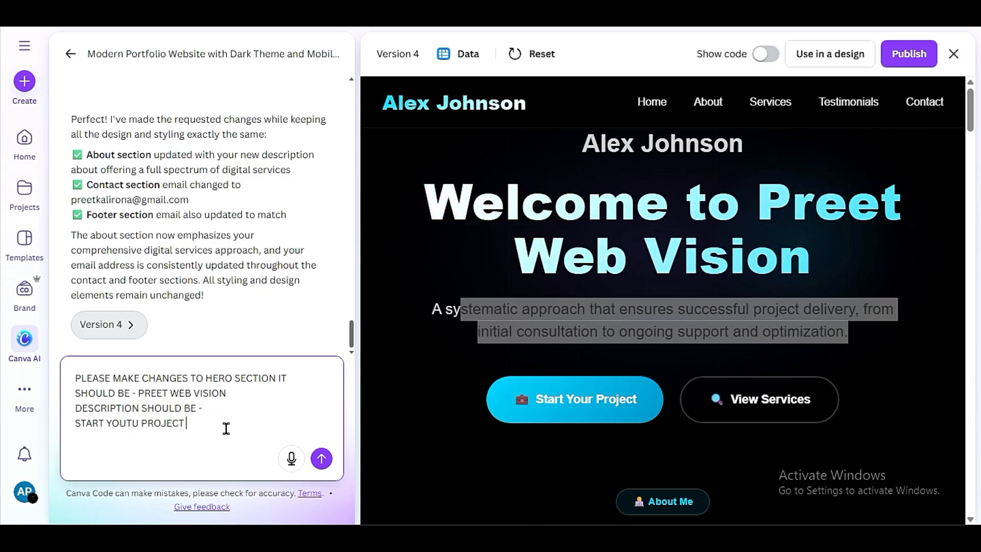
type(" BUTTON SH")
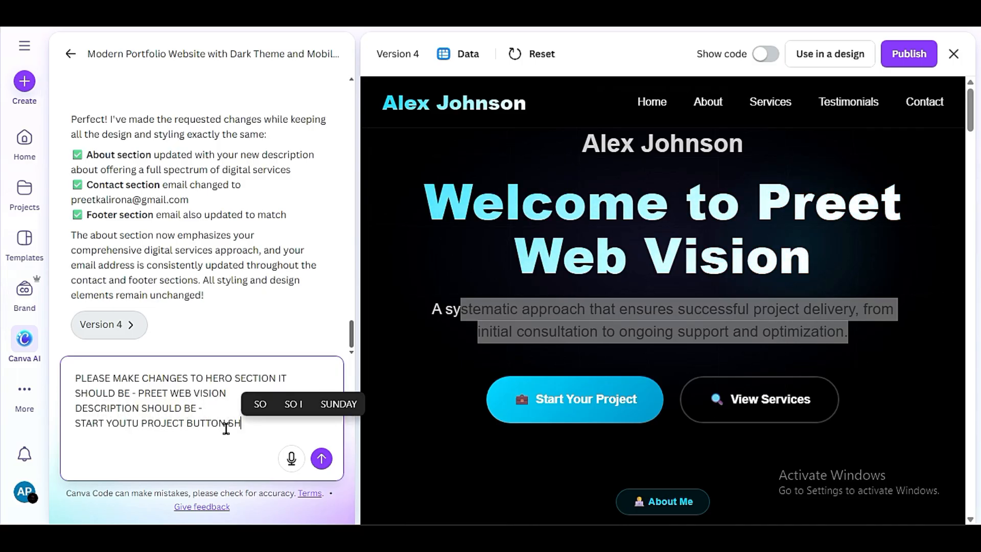
type("OULD BE CLI")
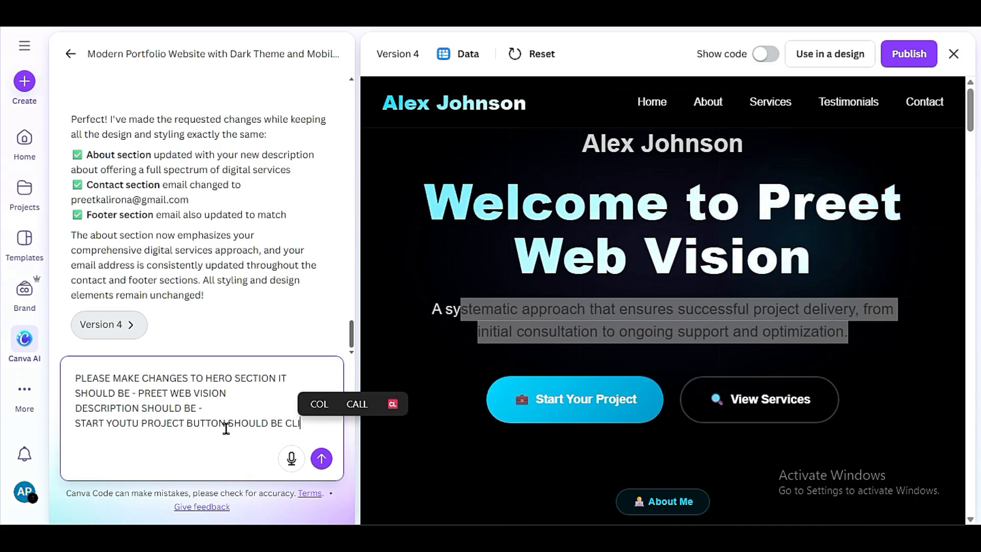
type("CKABELE TO ")
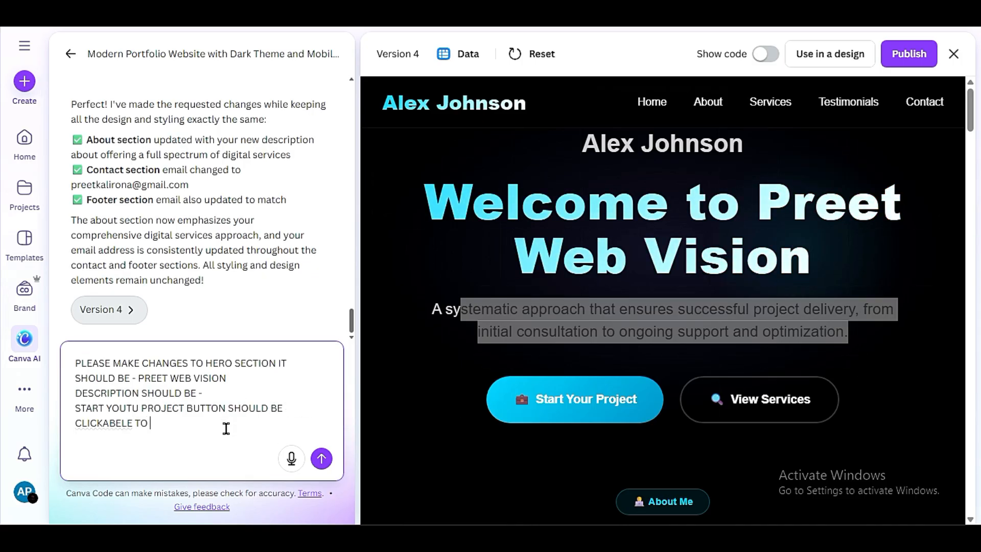
type("THIS LI")
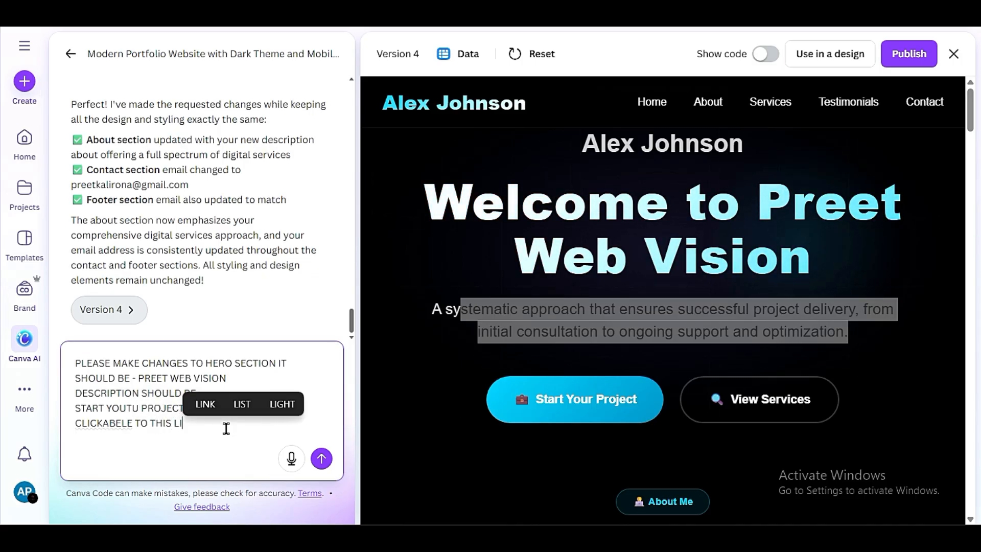
type("NK -")
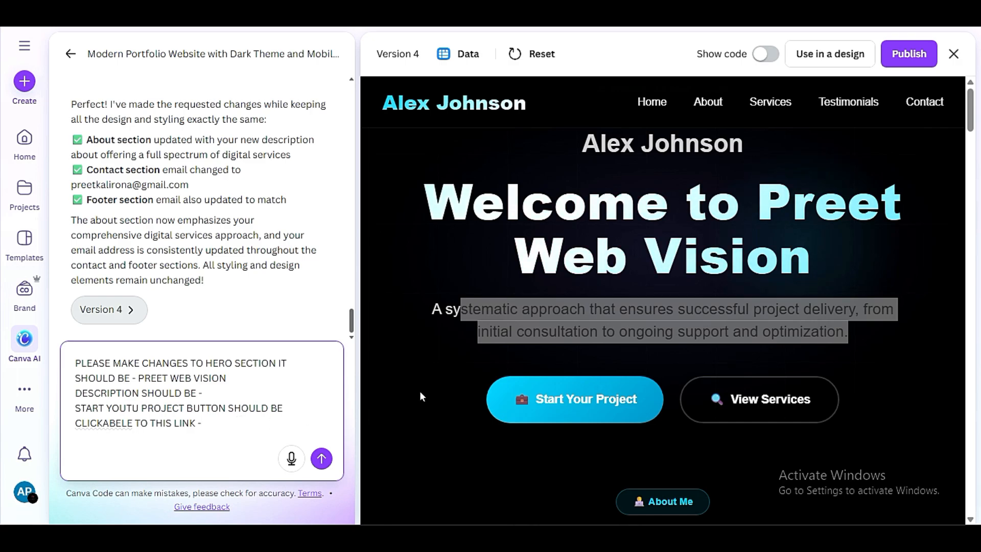
Look over the About Me section in the preview and complete the project button's link in the prompt as "EXAMPLE.COM".
scroll(736, 399, "down", 3)
scroll(736, 401, "down", 3)
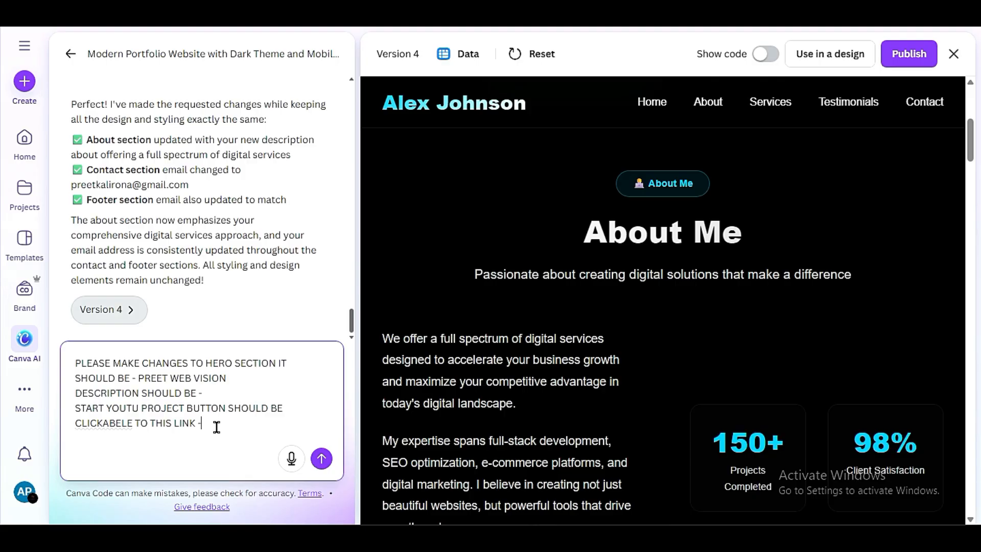
type("E")
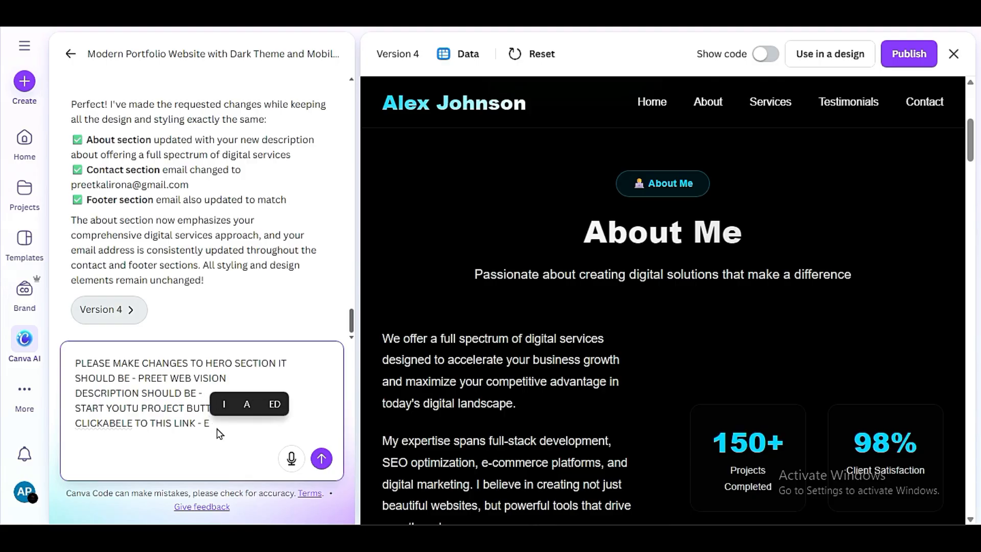
type("XAMPLE/")
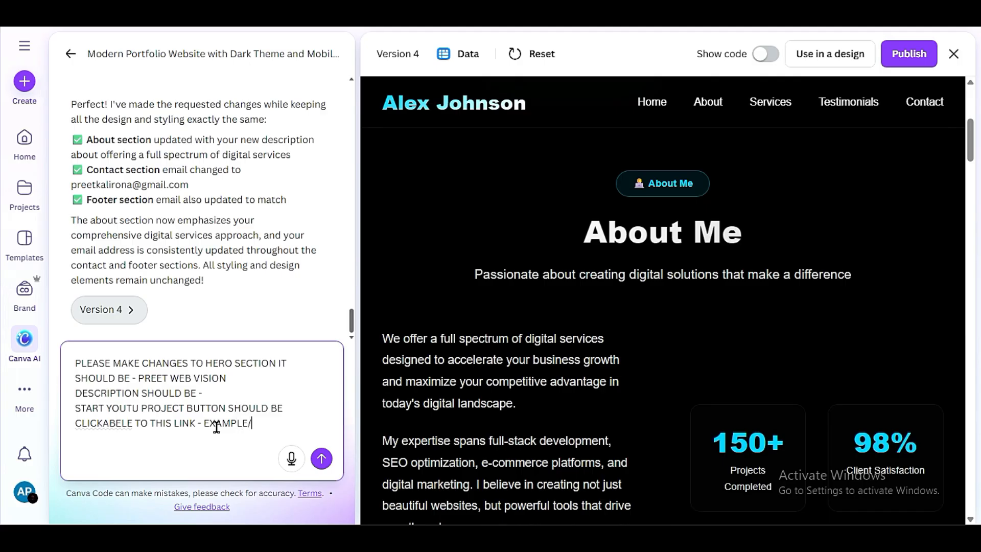
key("BackSpace")
type(".COM")
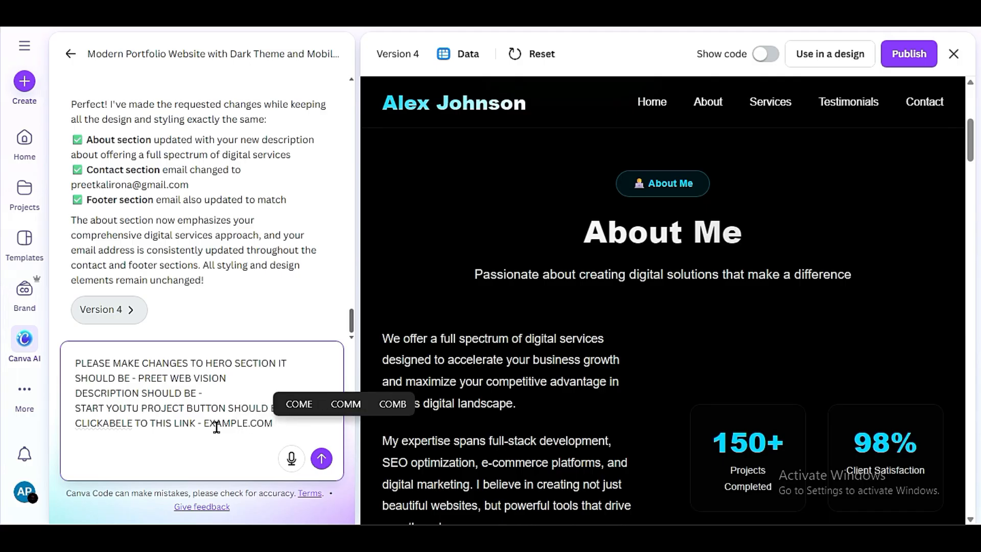
Add another prompt line reading "VIEW SERVICES BUTTON SHOULD JUMP TO CONTACT FORM", checking the hero buttons in the preview for the wording.
key("shift+Return")
type("S")
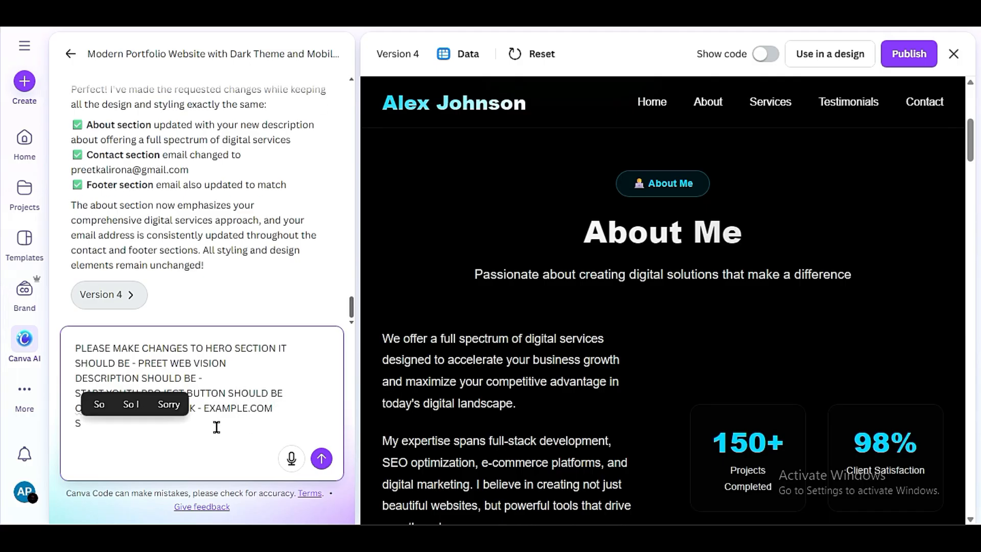
key("BackSpace")
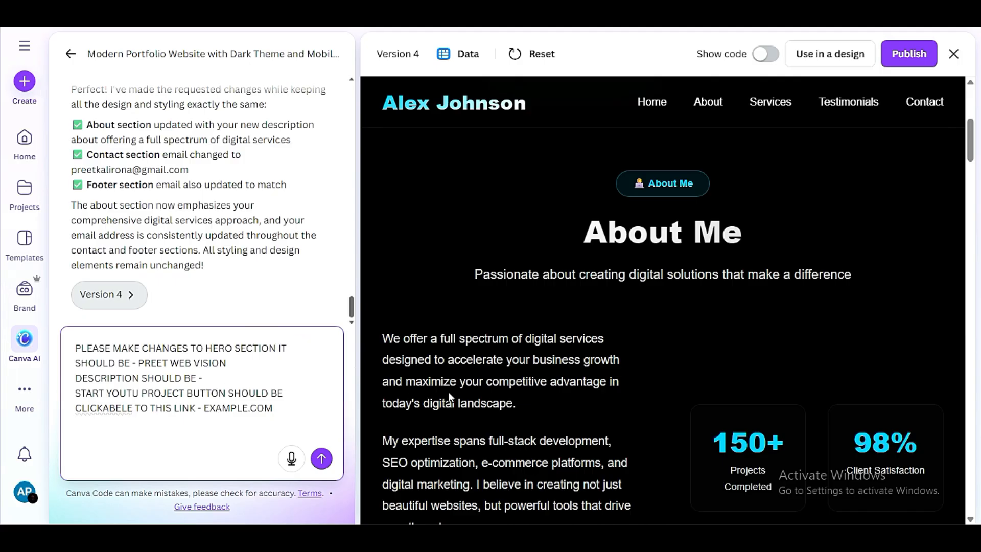
scroll(449, 391, "up", 3)
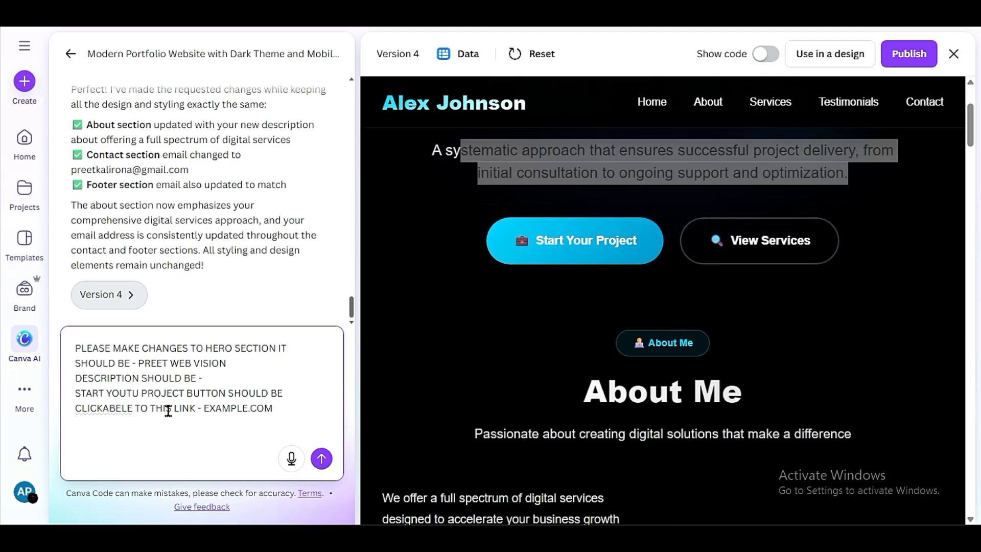
type("VIEW S")
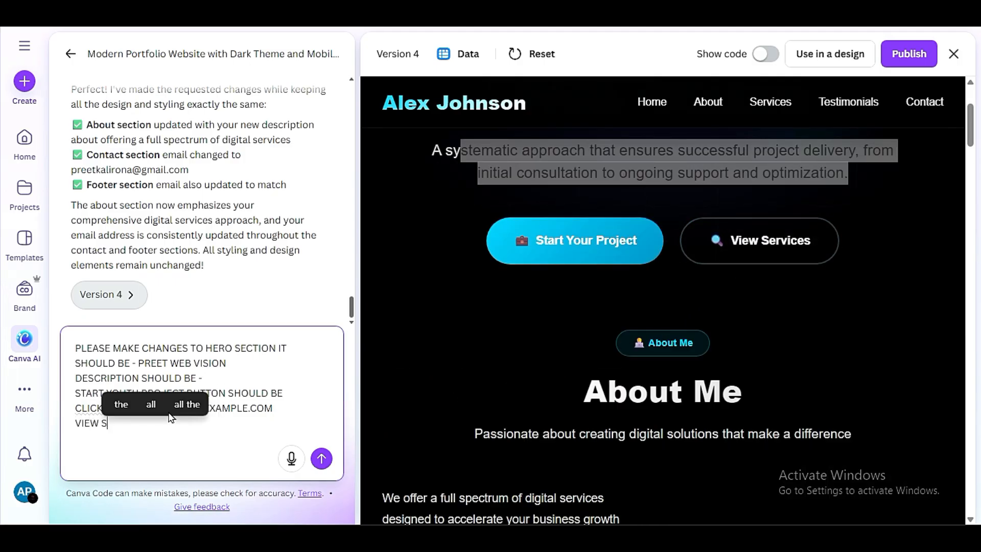
type("ERVICES BUTTON SHOULD BE")
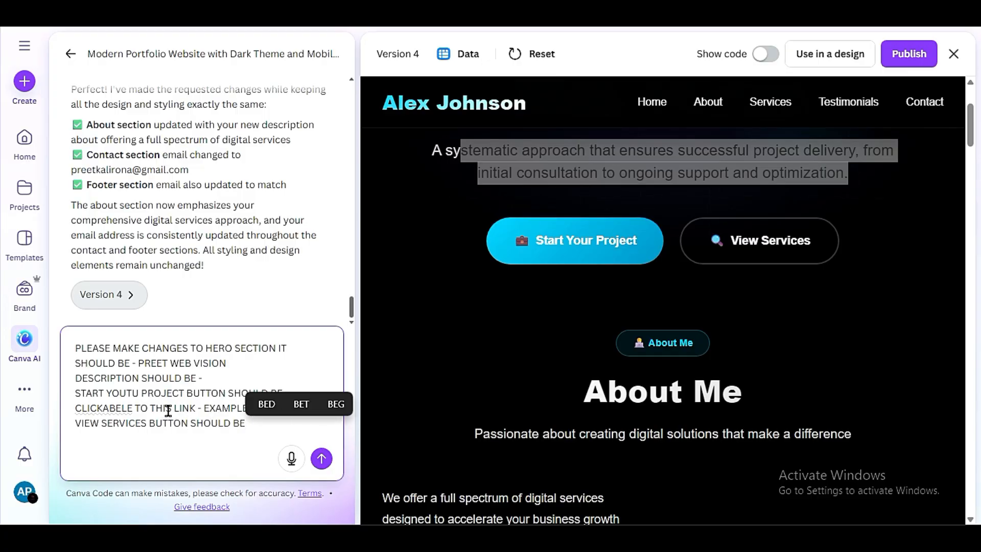
type(" MO")
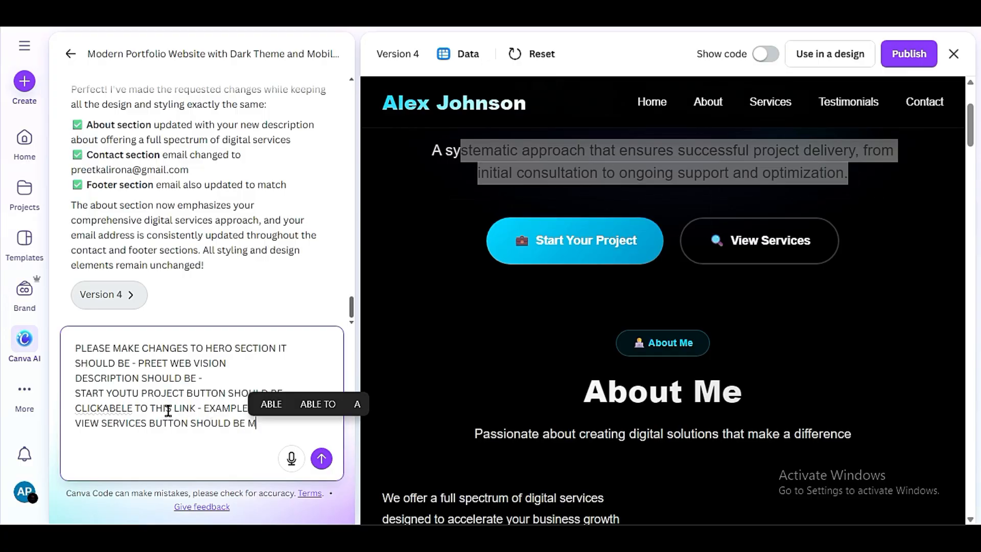
key("BackSpace")
key("BackSpace")
key("BackSpace")
key("BackSpace")
key("BackSpace")
key("BackSpace")
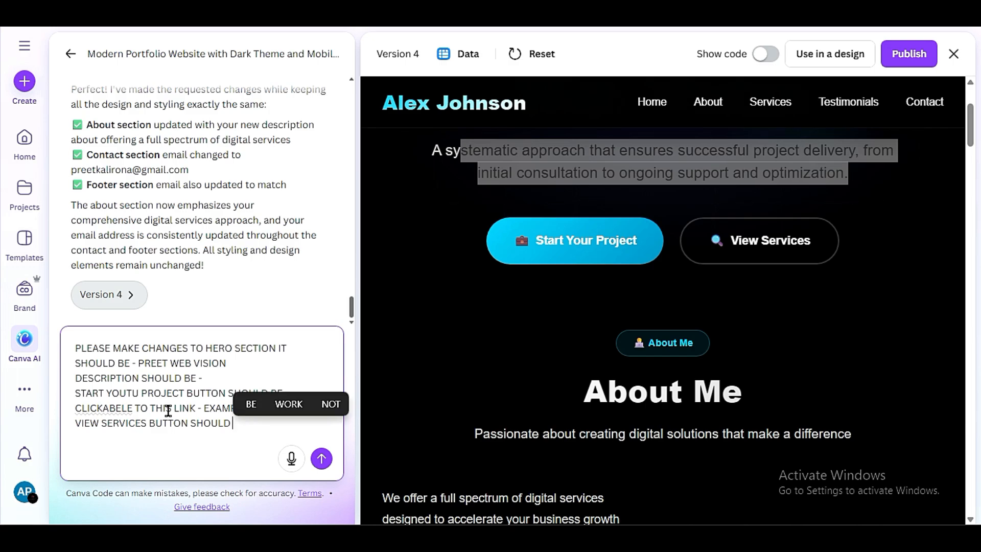
type("JUMP TO")
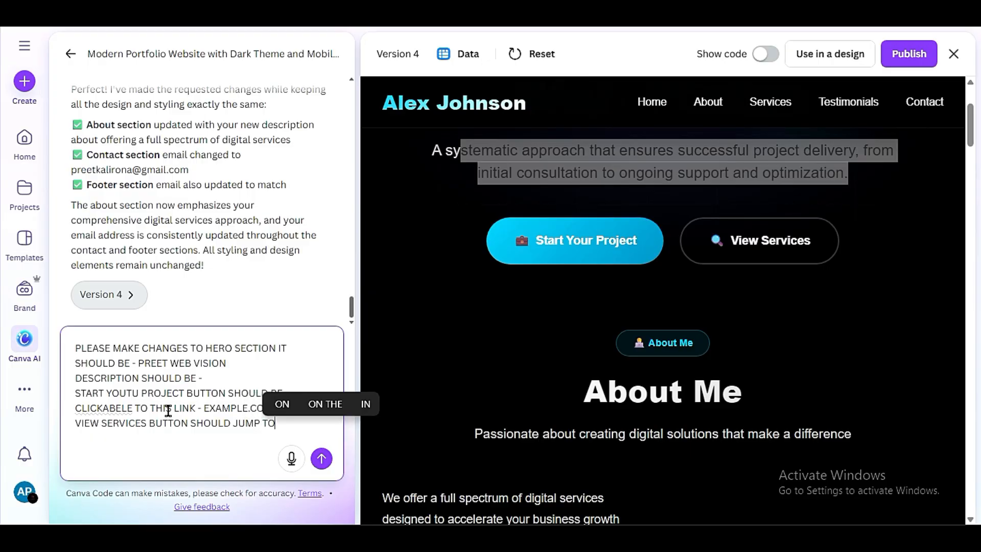
type(" CONTACT FO")
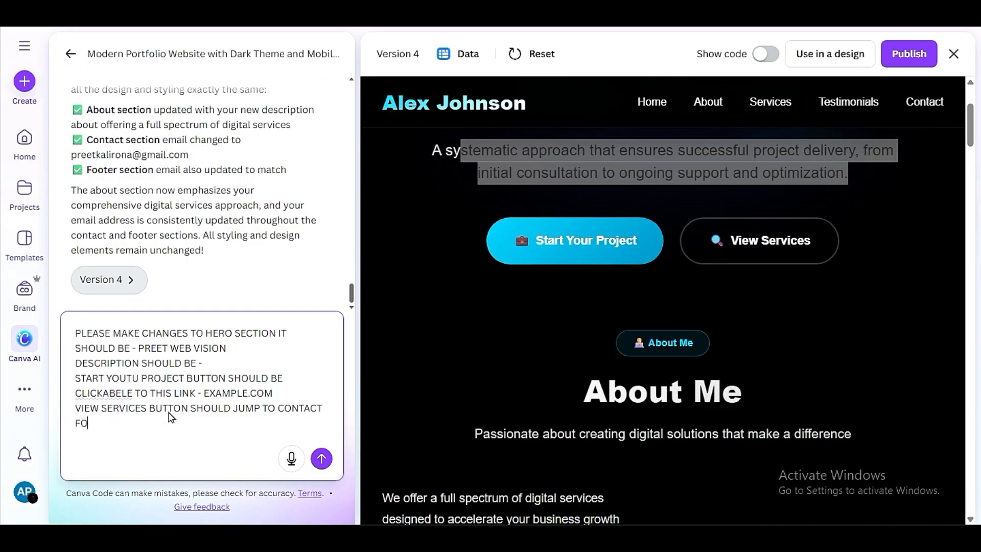
type("RM")
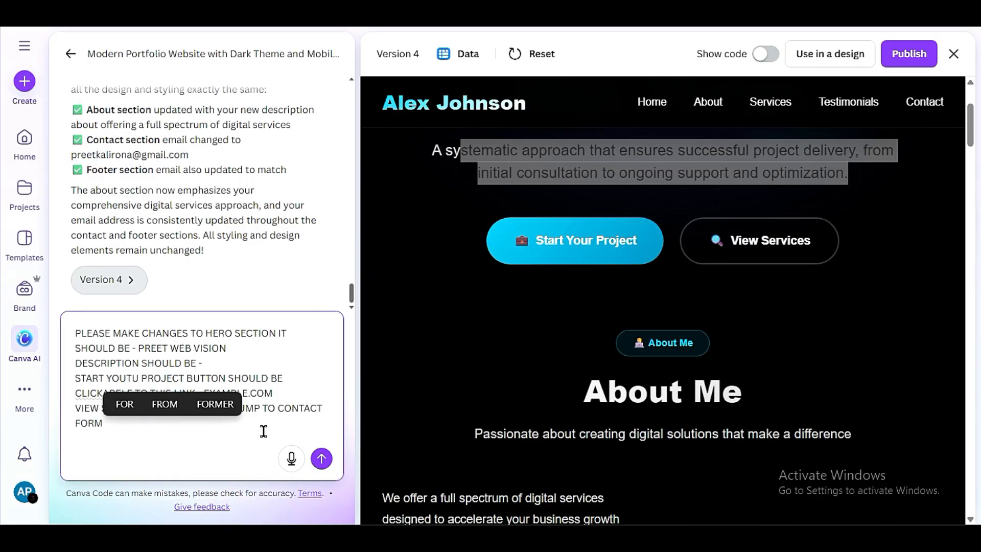
Insert "BE CONTACT US AND IT" before "JUMP TO CONTACT FORM" in the prompt's View Services line.
left_click(274, 416)
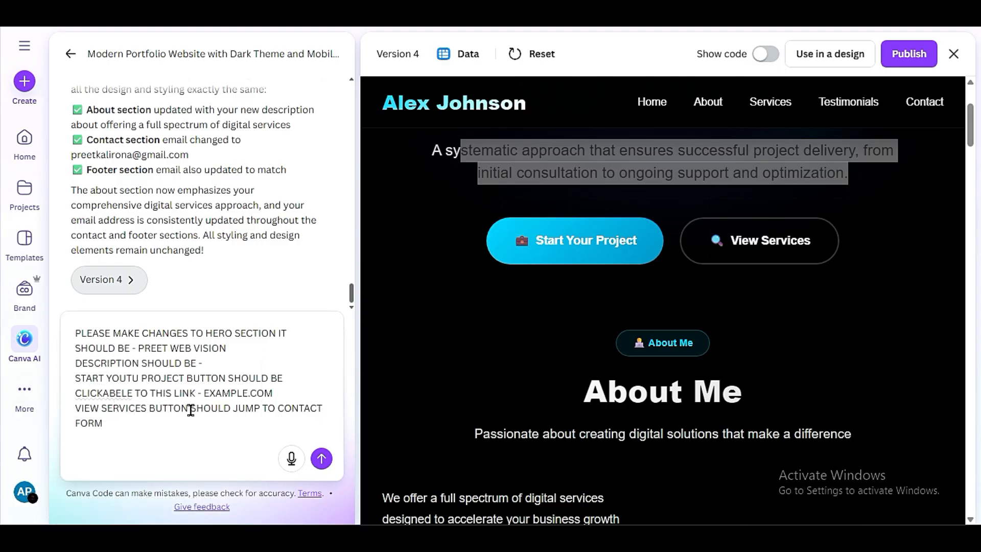
left_click(233, 408)
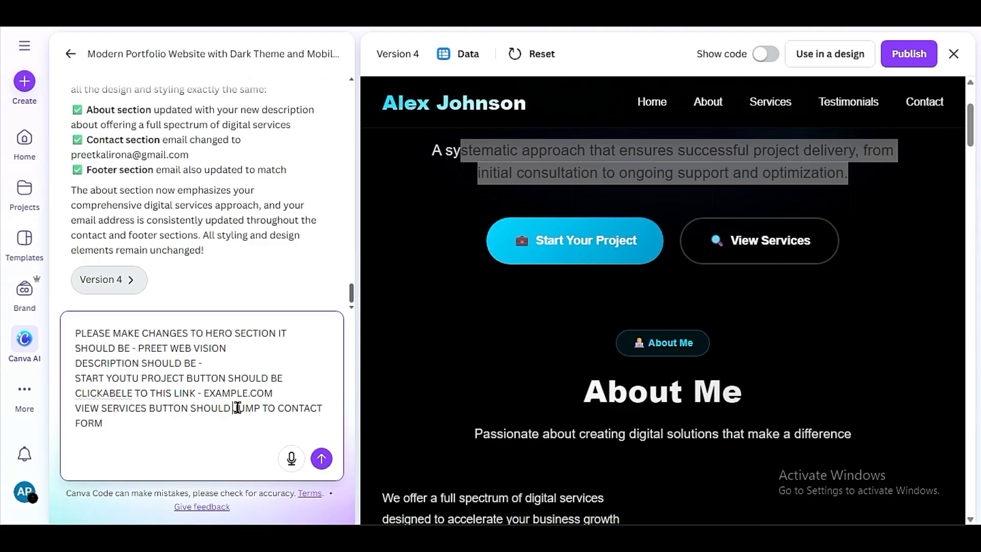
type("BE CONTA")
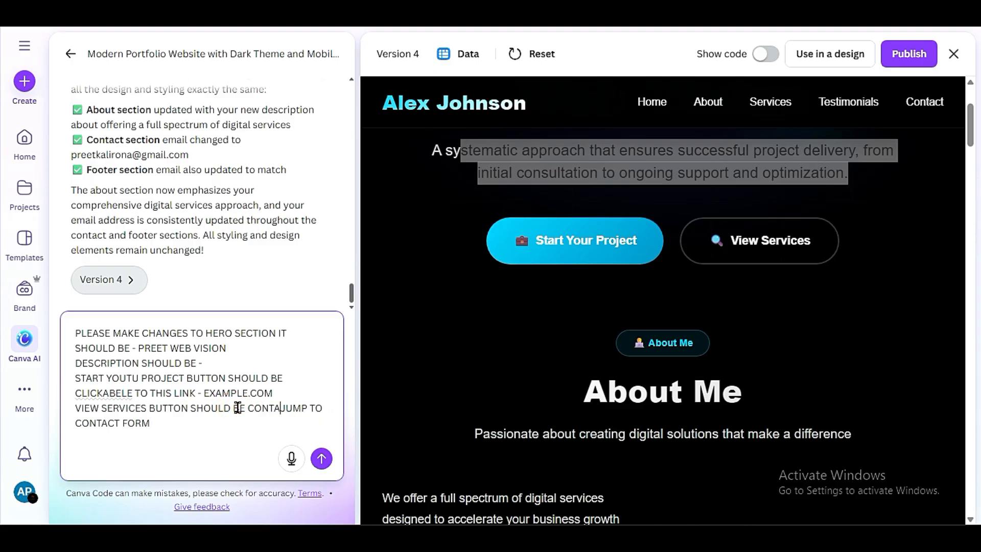
type("CT US AND IT")
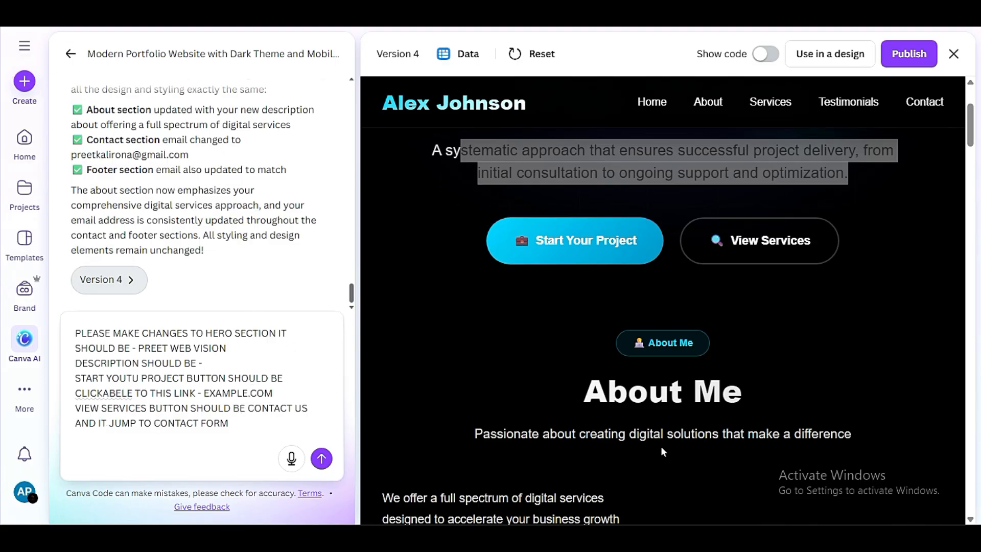
Add a new prompt line reading "(2) ABOUT US SECTION -" below the View Services line, separated by a blank line.
scroll(577, 383, "down", 8)
scroll(577, 384, "up", 5)
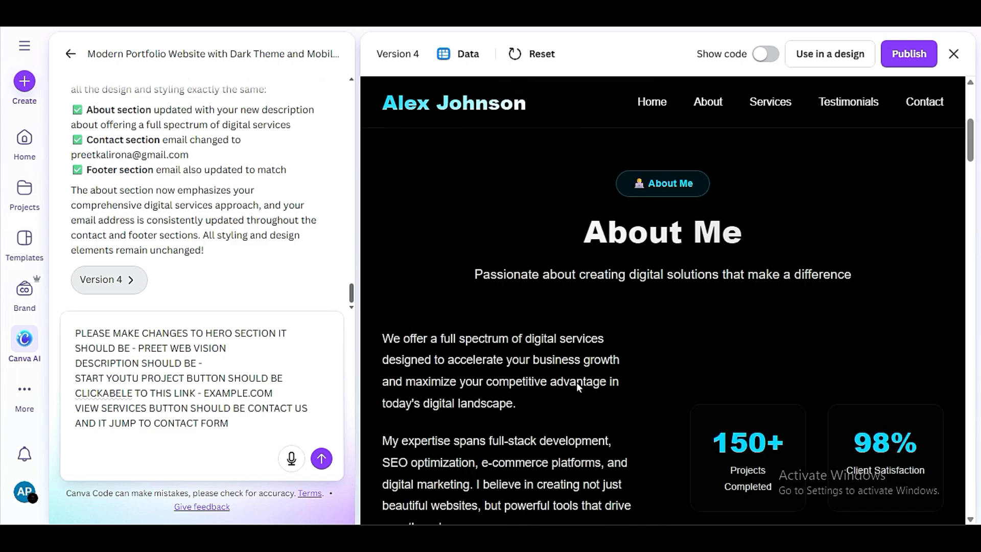
left_click(234, 423)
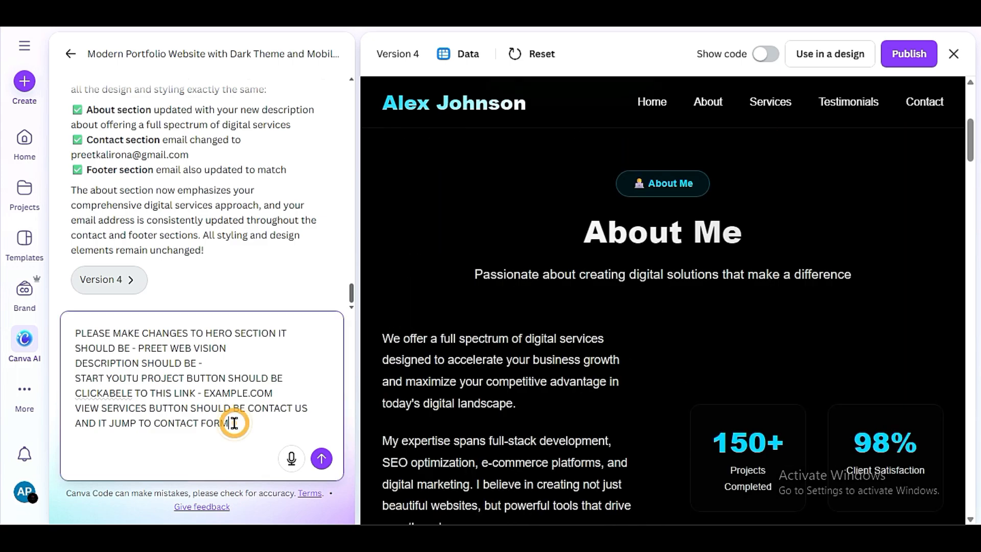
key("shift+Return")
key("shift+Return")
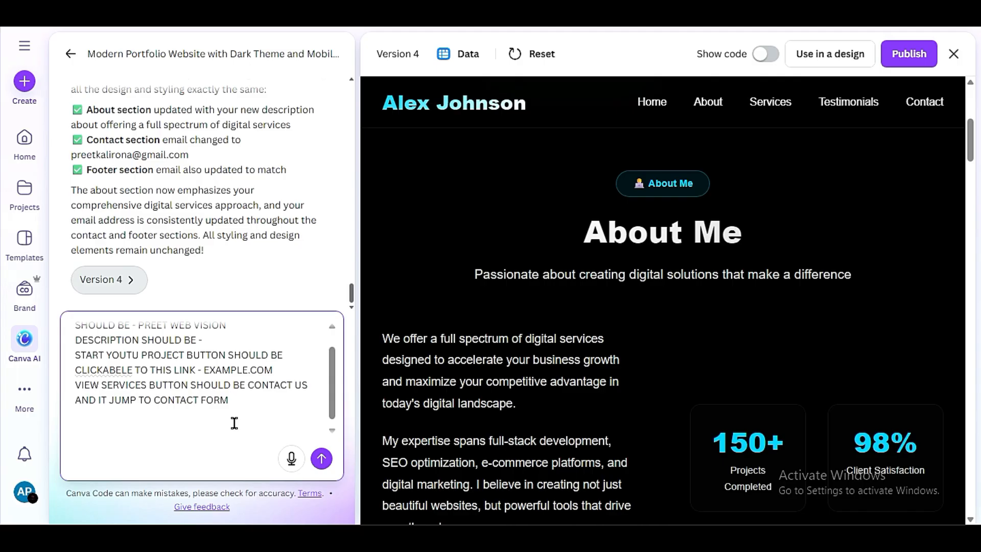
type("(2) ABO")
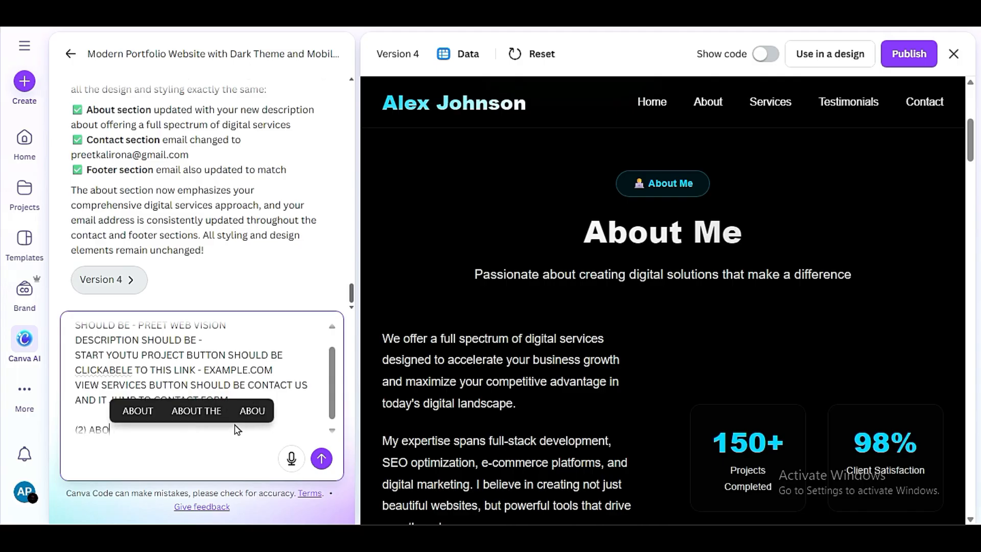
type("UT US SECTION -")
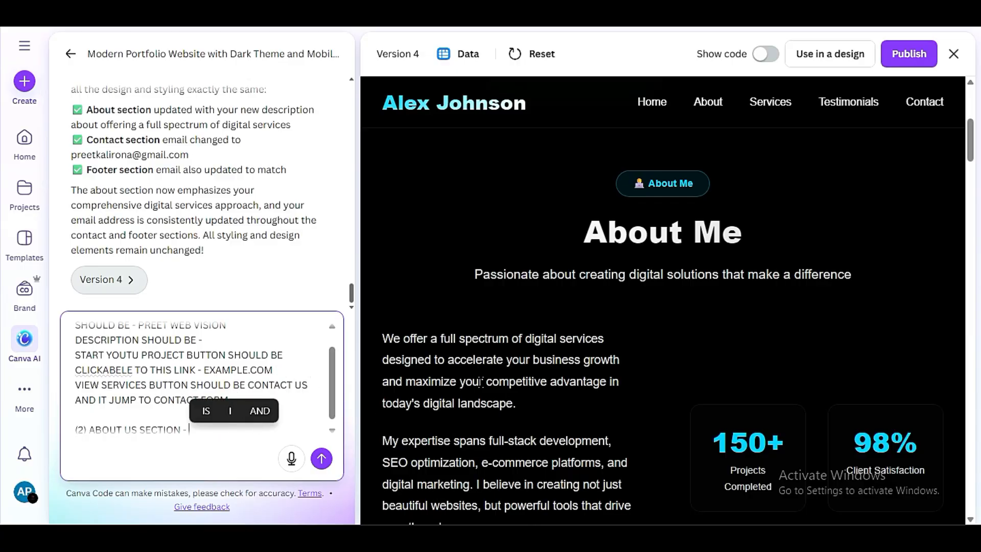
Look over the Services and Testimonials sections in the preview, and reread the drafted prompt and the earlier chat messages.
scroll(481, 388, "down", 10)
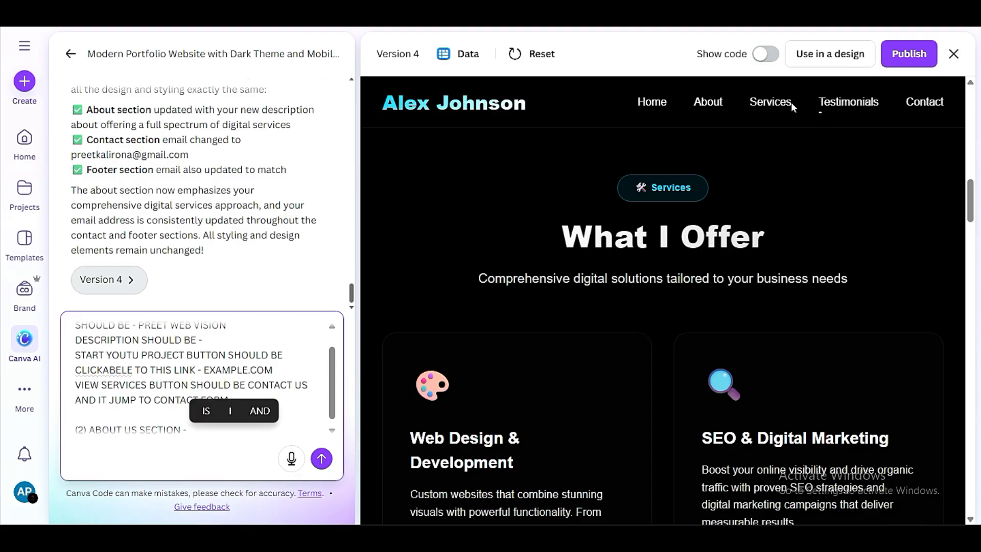
scroll(912, 190, "down", 8)
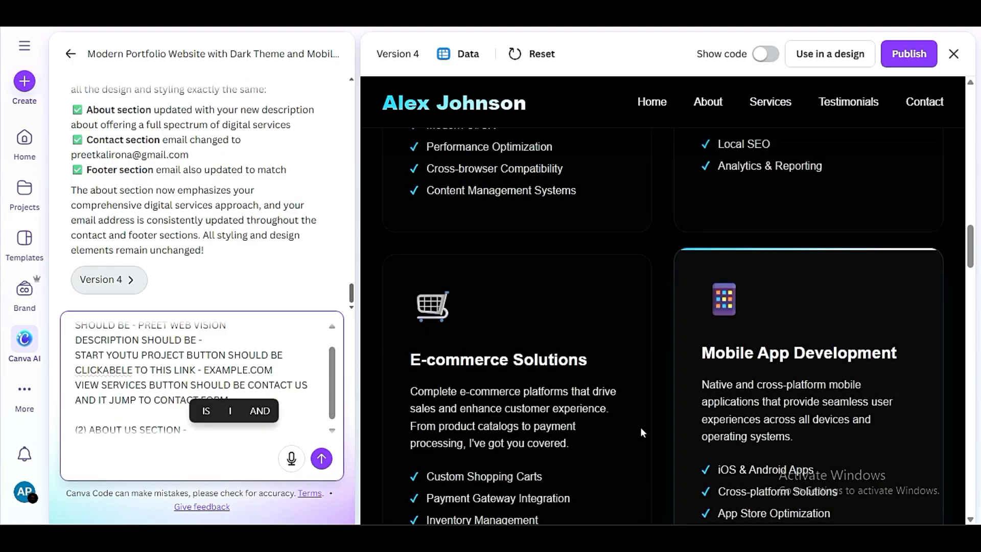
scroll(659, 330, "down", 3)
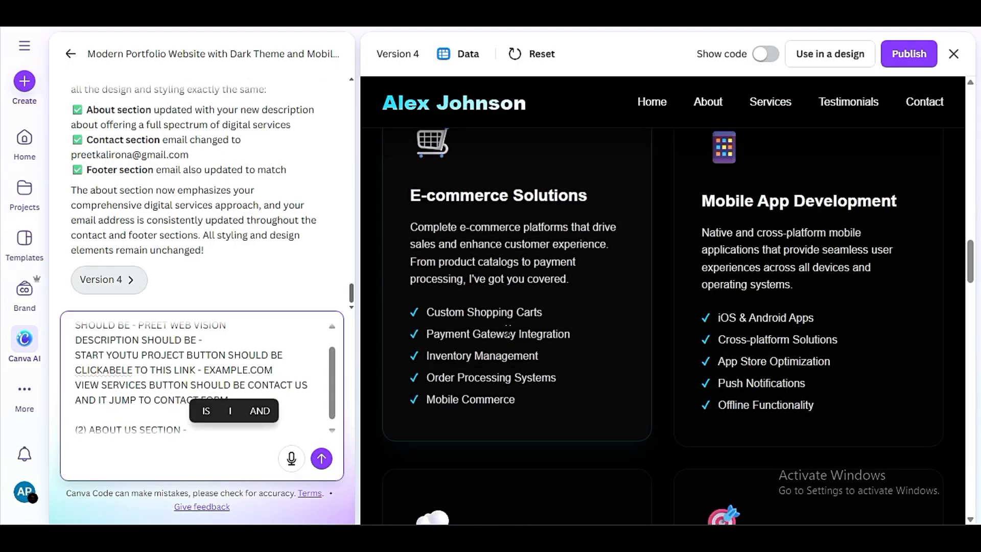
scroll(587, 328, "down", 15)
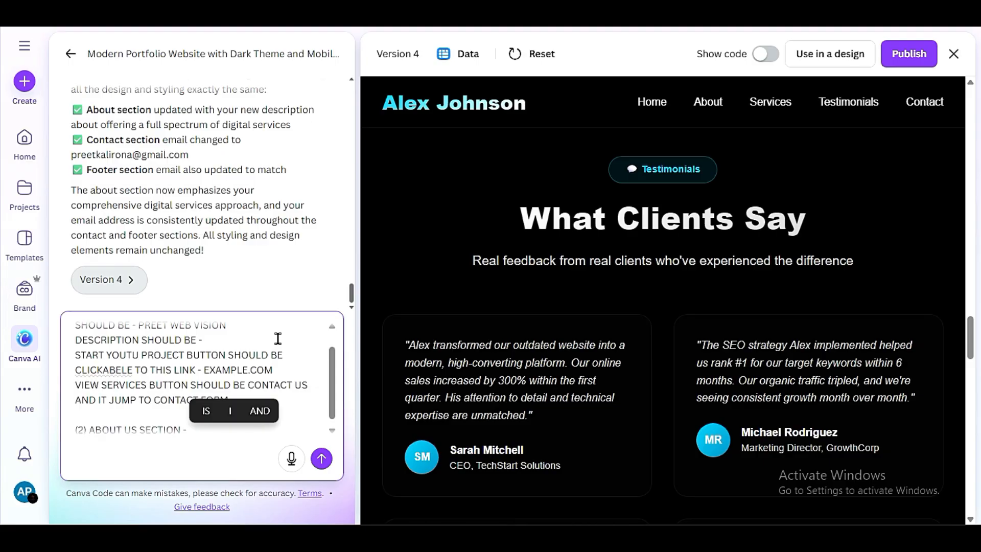
triple_click(146, 393)
left_click(164, 396)
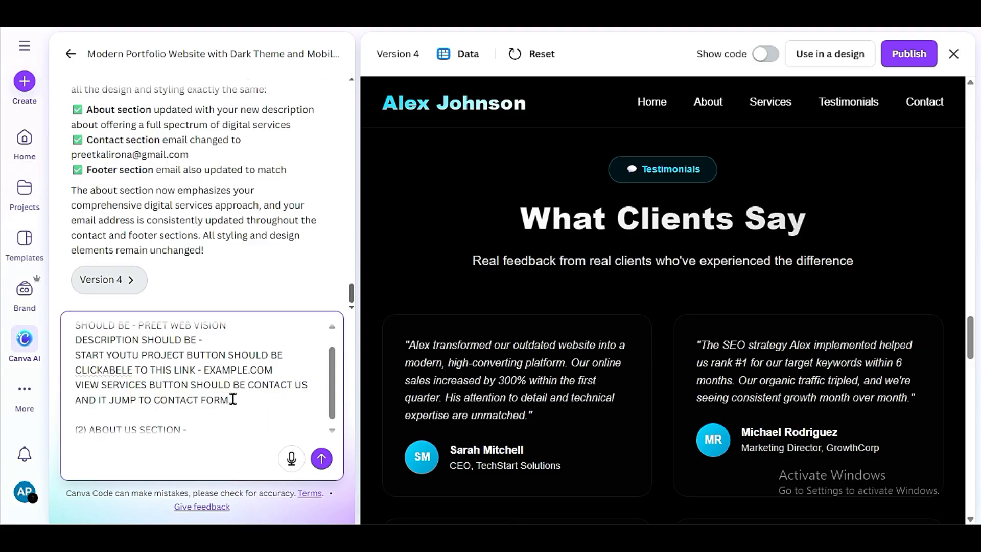
scroll(233, 399, "up", 1)
scroll(232, 399, "down", 1)
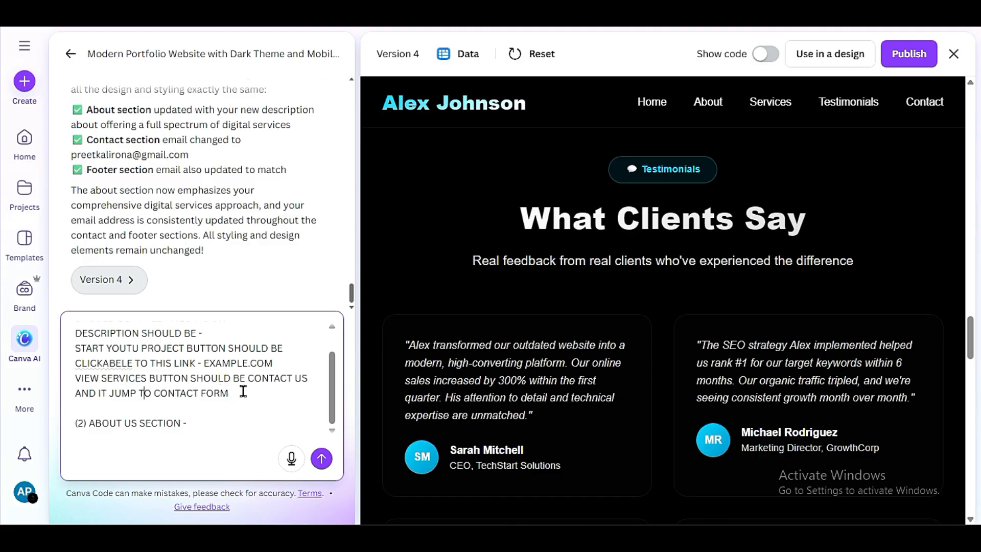
scroll(239, 405, "up", 1)
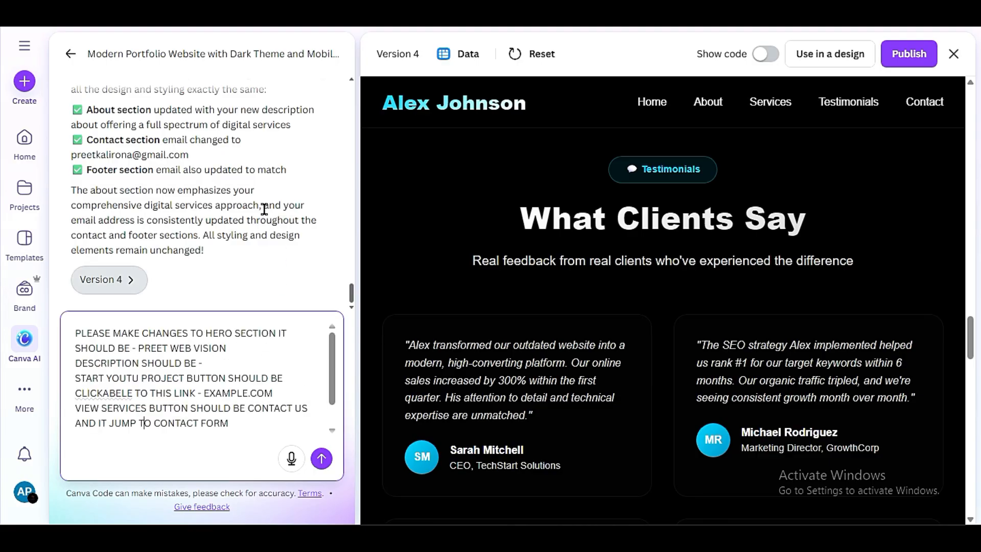
scroll(264, 209, "up", 10)
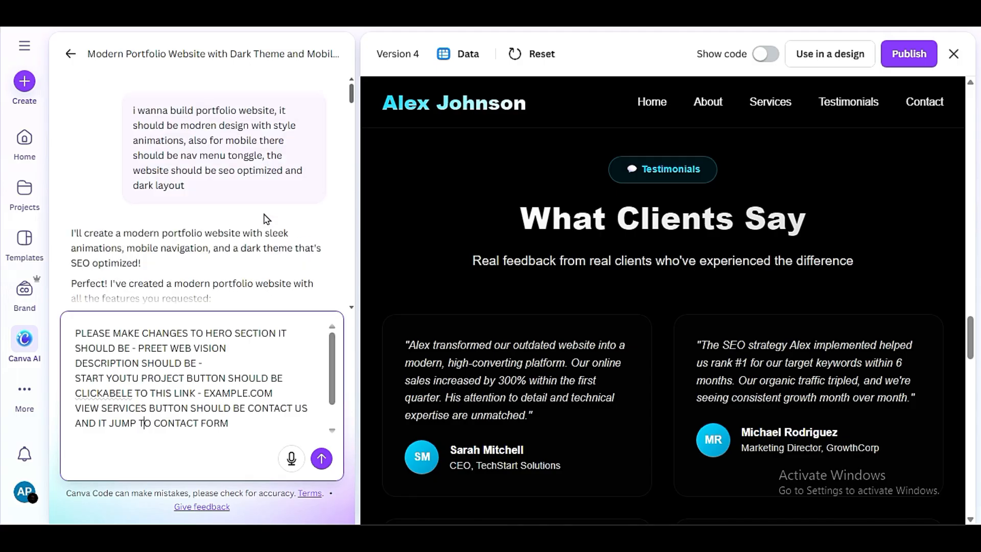
scroll(264, 221, "down", 10)
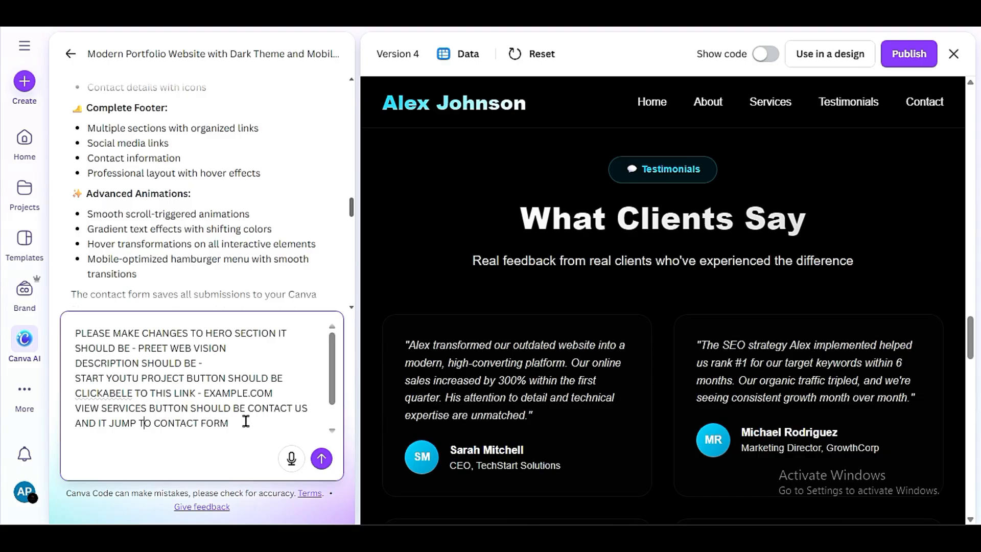
Check the remaining testimonials and the Contact section in the preview, and submit the drafted hero section prompt.
scroll(636, 334, "down", 6)
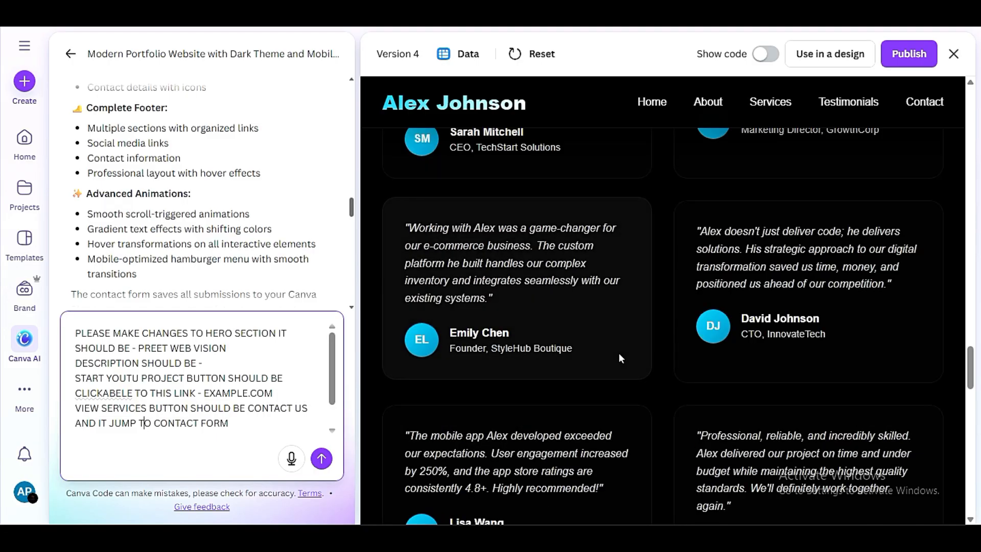
scroll(618, 353, "down", 12)
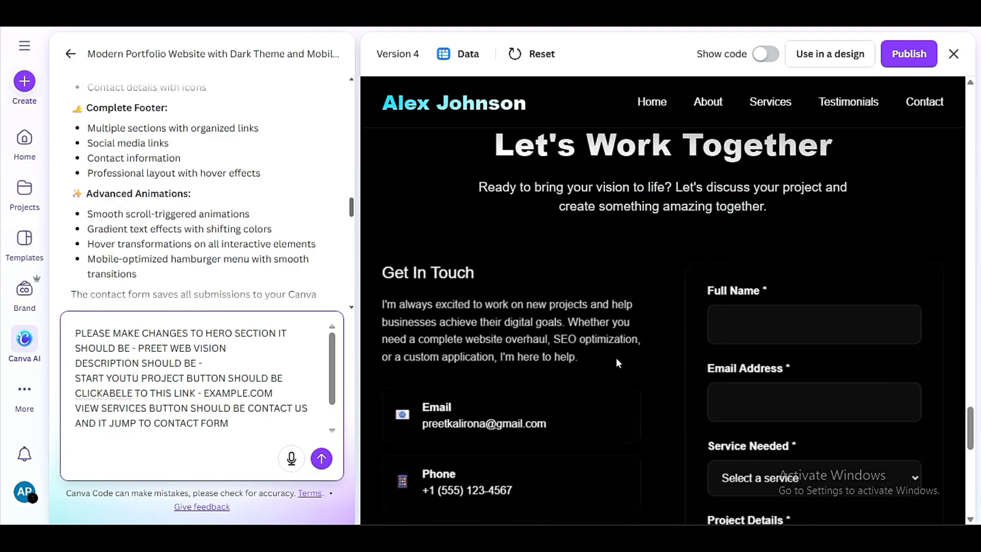
scroll(615, 357, "up", 3)
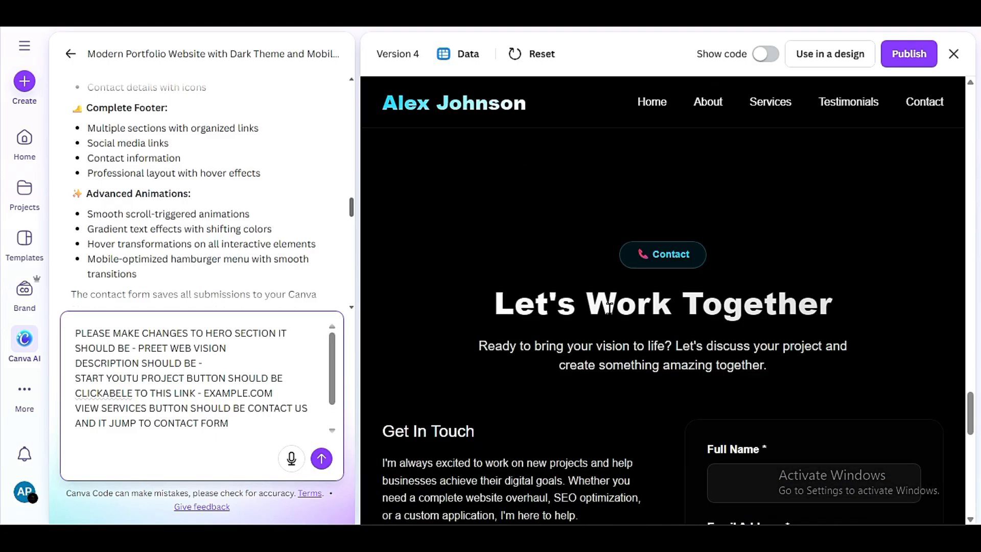
left_click(934, 104)
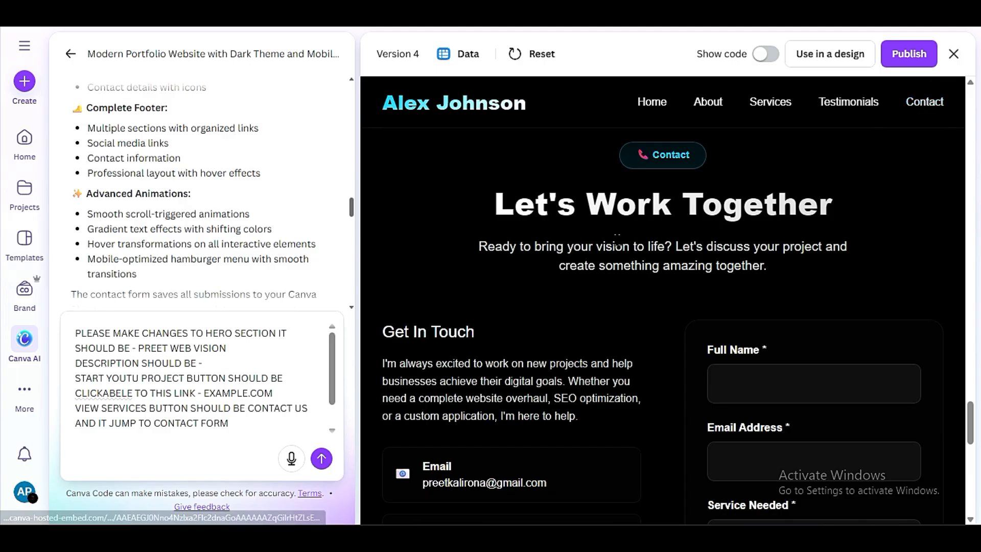
scroll(525, 415, "down", 3)
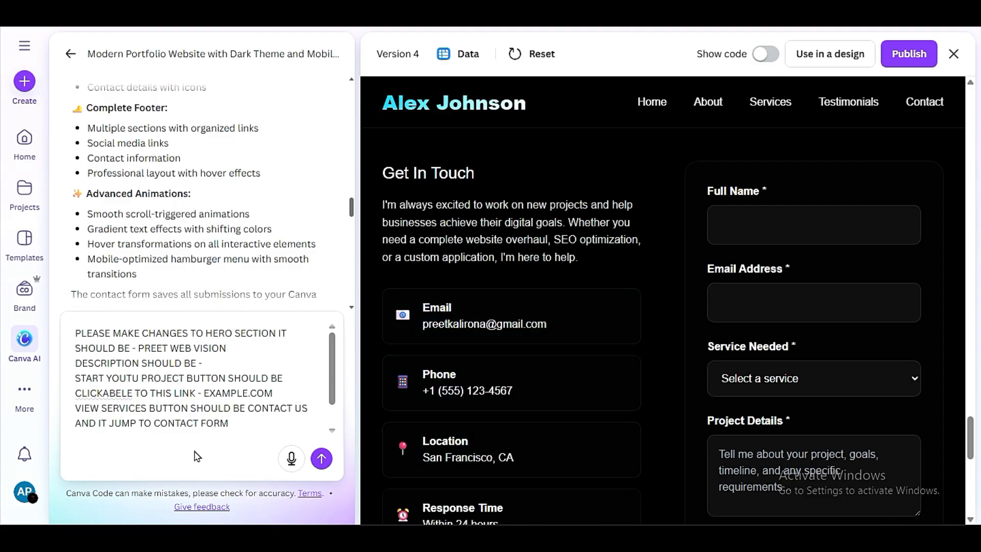
left_click(322, 459)
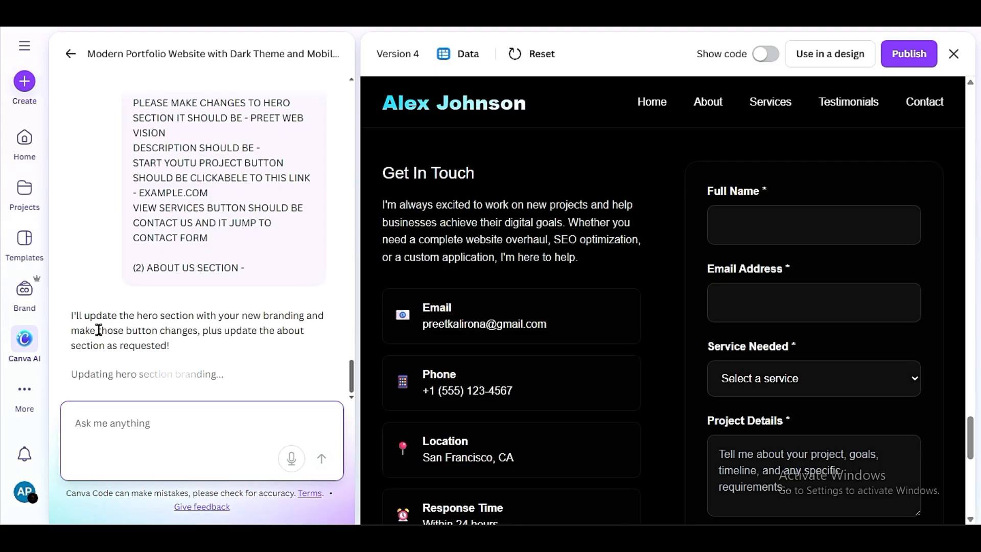
Read the AI's reply to the submitted prompt, including its list of hero section updates.
left_click_drag(89, 316, 290, 318)
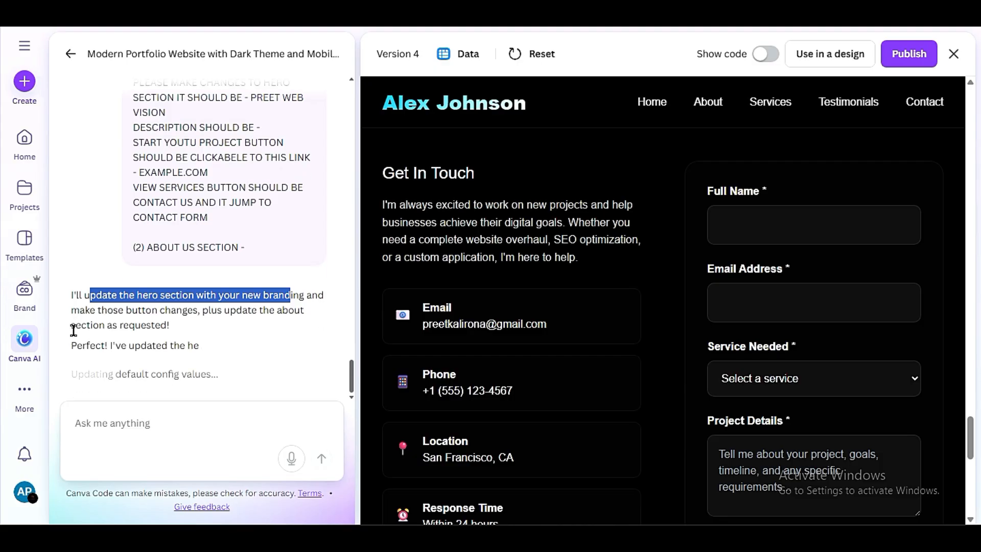
scroll(219, 331, "up", 3)
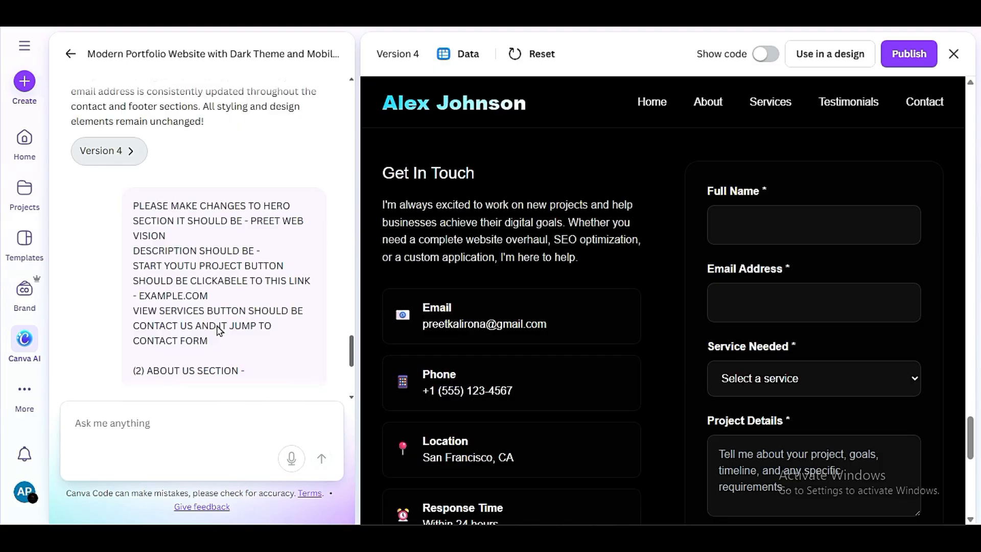
scroll(219, 331, "down", 3)
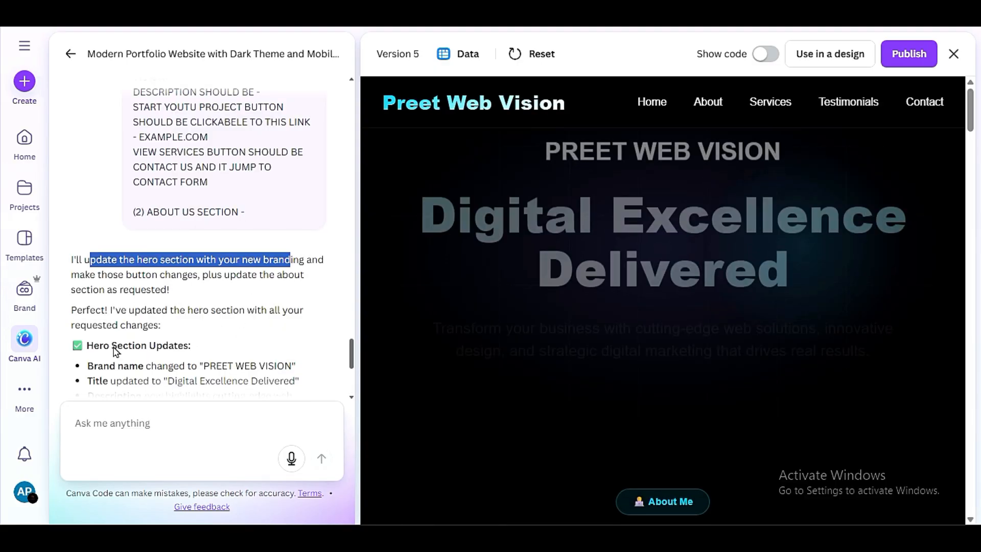
scroll(116, 351, "down", 5)
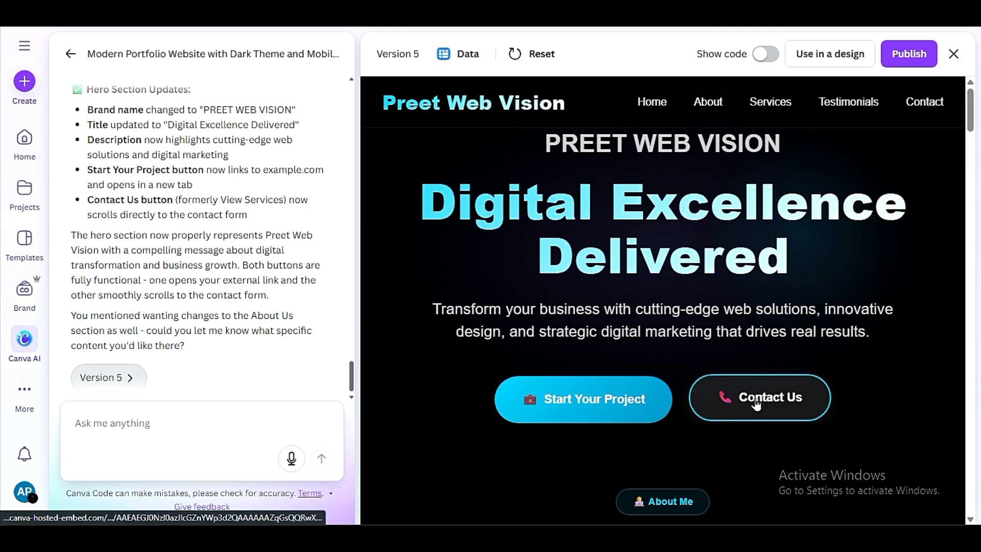
Test the hero's Contact Us button twice in the Version 5 preview, returning to the hero section each time.
left_click(793, 395)
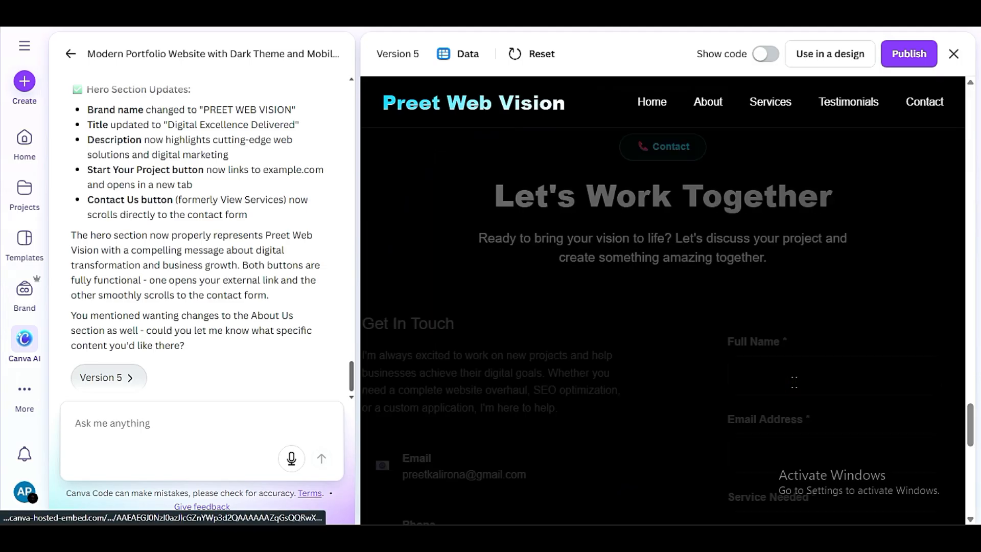
scroll(734, 309, "up", 15)
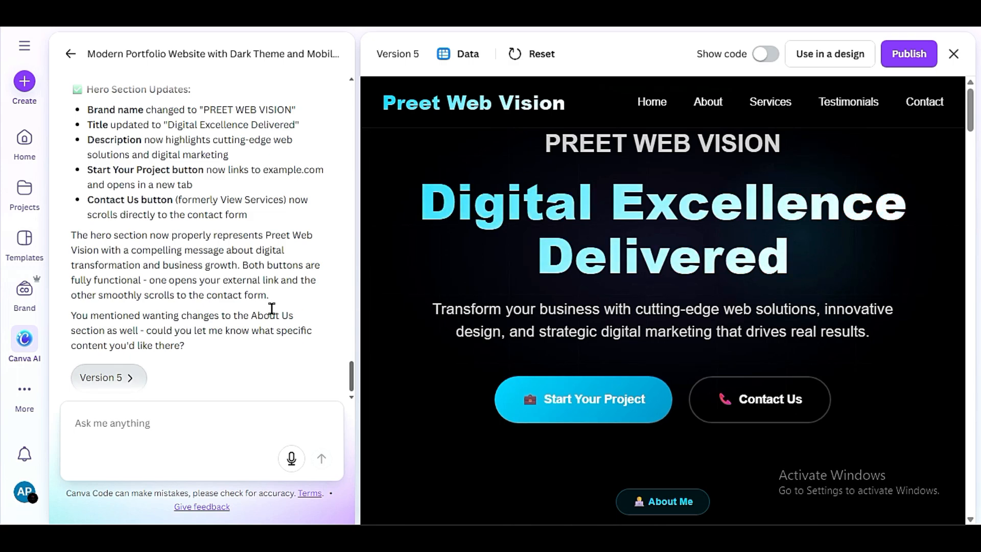
left_click(764, 408)
scroll(704, 389, "up", 15)
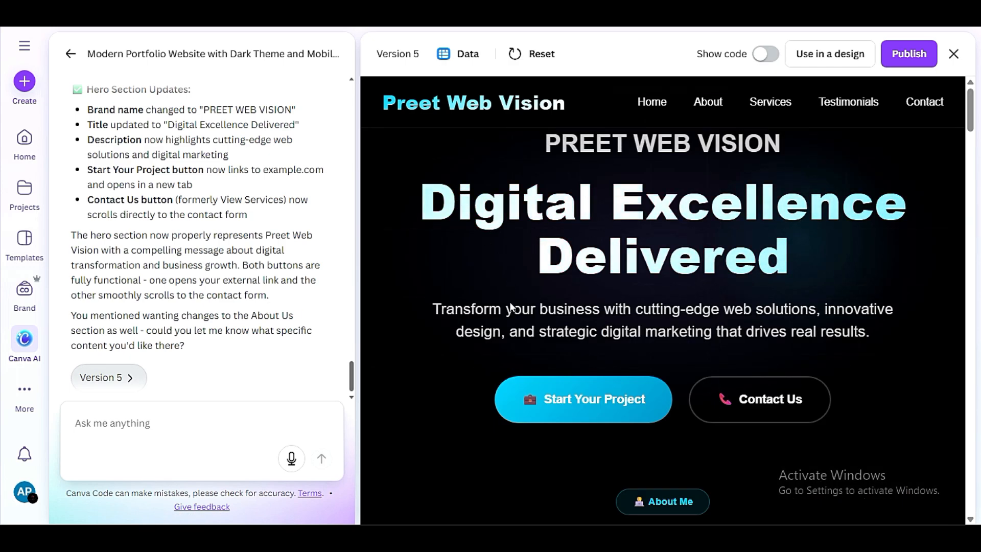
Review the Version 5 preview from Services down to the footer, examining the footer's name and description, and return to the hero.
scroll(490, 352, "down", 15)
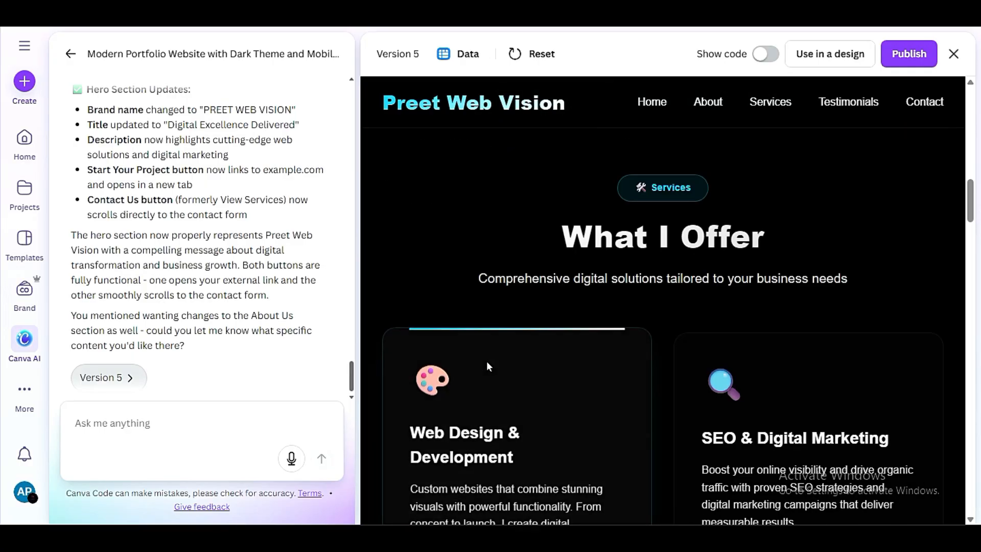
scroll(488, 366, "down", 15)
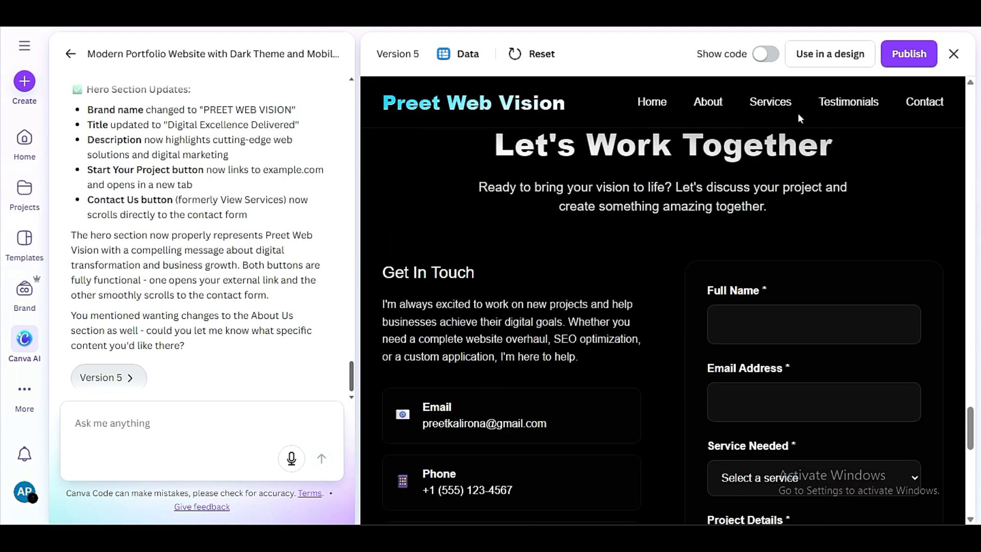
scroll(754, 444, "down", 10)
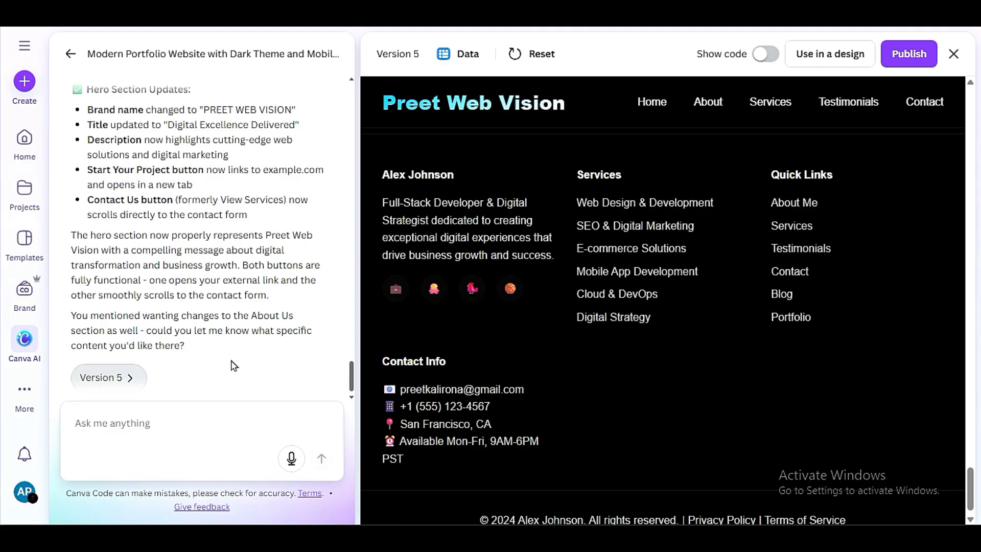
left_click(208, 411)
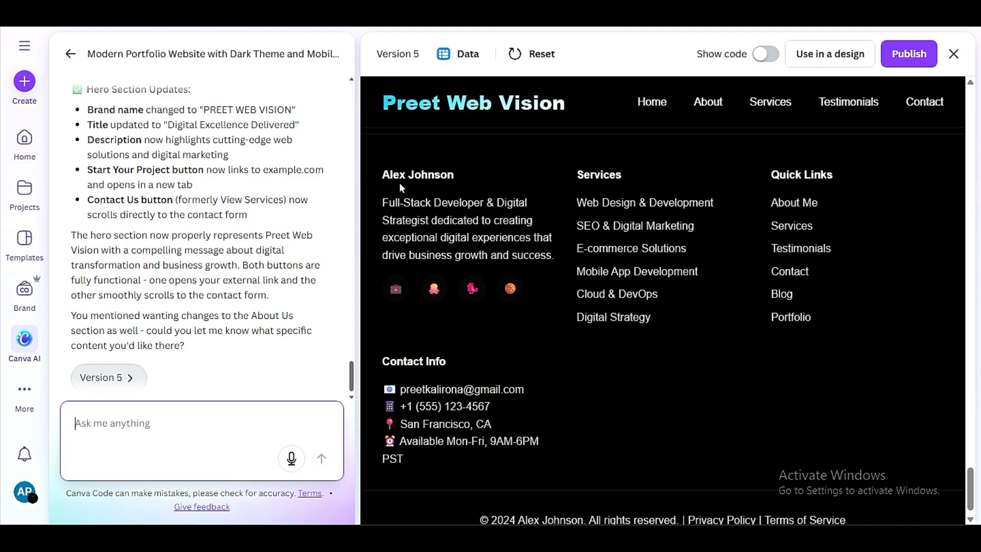
left_click_drag(383, 175, 454, 173)
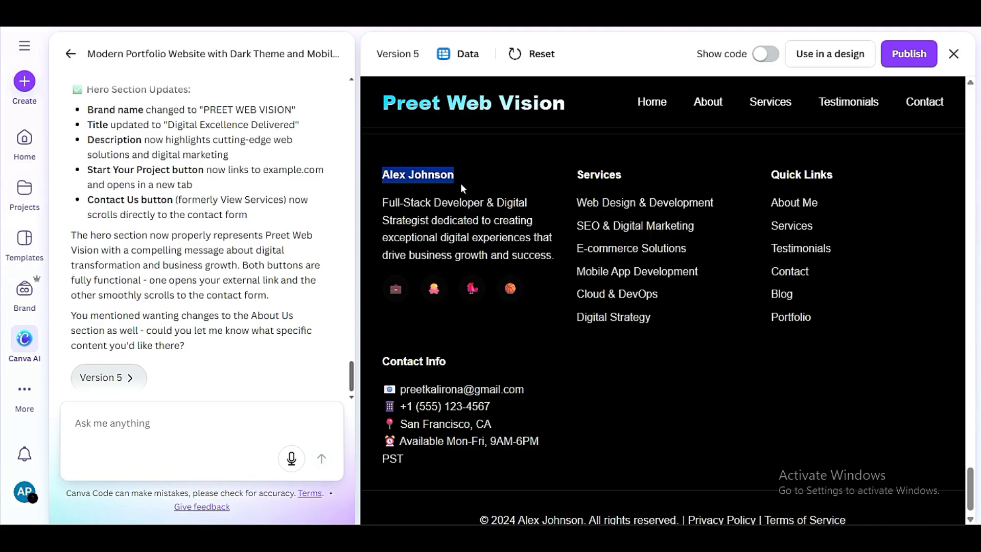
left_click_drag(389, 203, 508, 238)
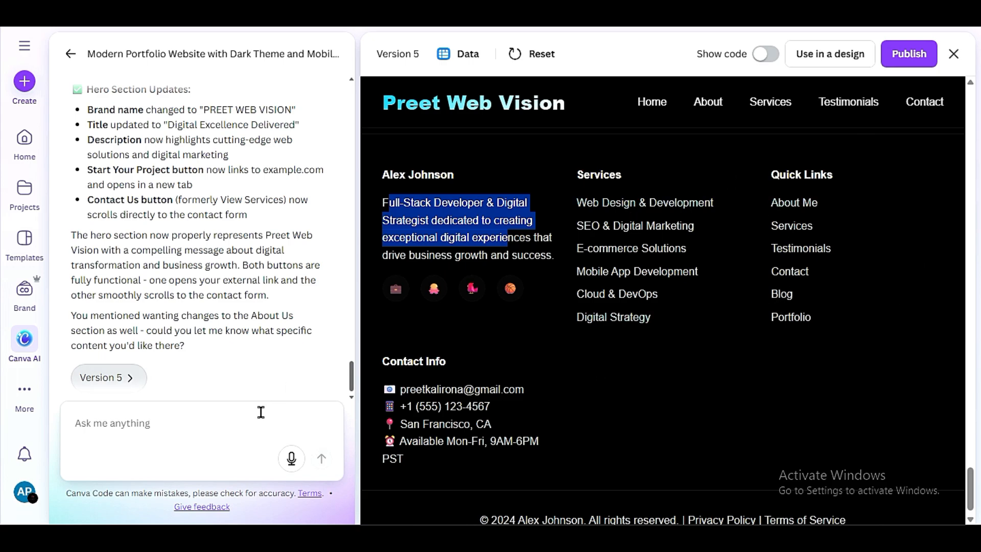
left_click(926, 103)
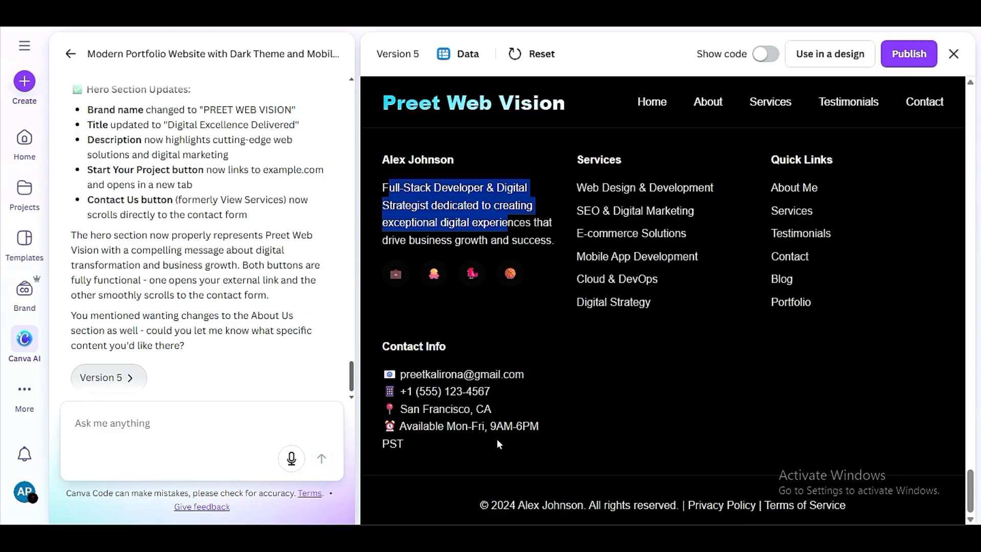
scroll(516, 403, "up", 15)
scroll(517, 406, "up", 5)
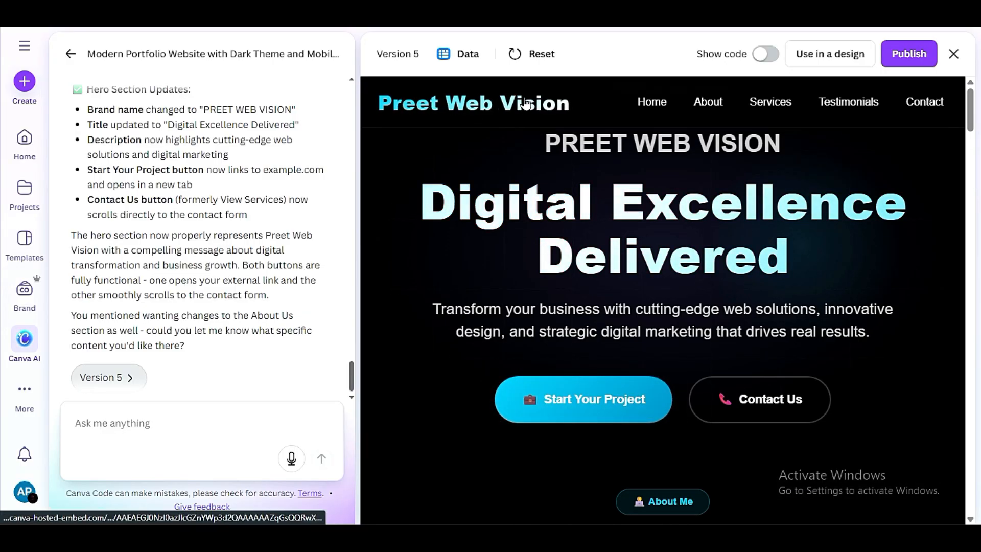
Review the Version 5 preview down to the footer and back to the hero, and check the site address and subpath options for publishing.
scroll(568, 252, "down", 5)
scroll(568, 252, "down", 15)
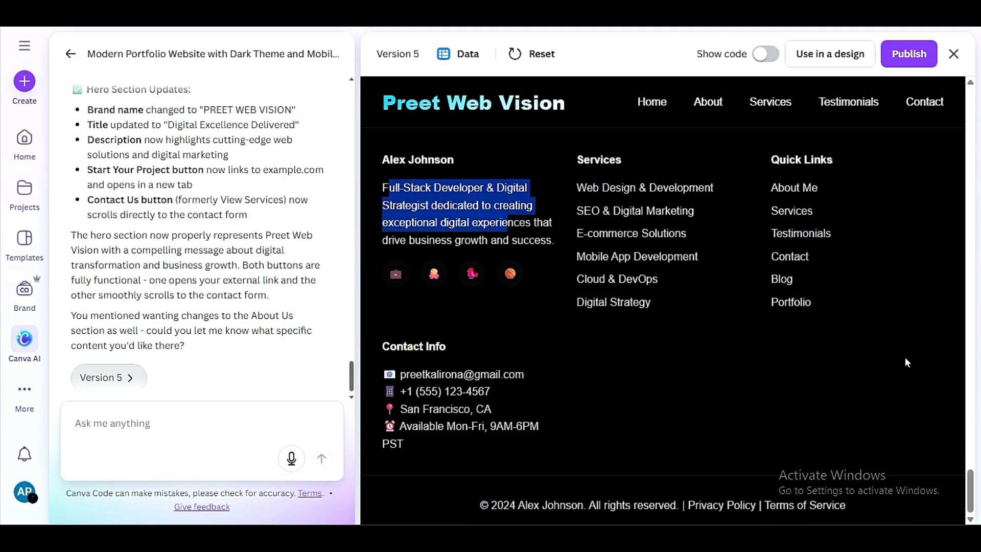
scroll(897, 348, "up", 20)
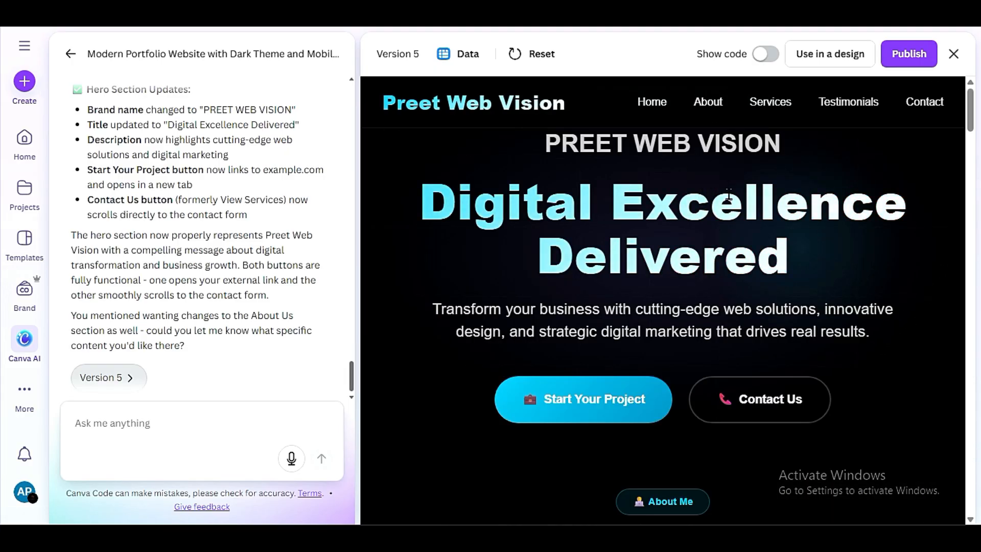
left_click(891, 57)
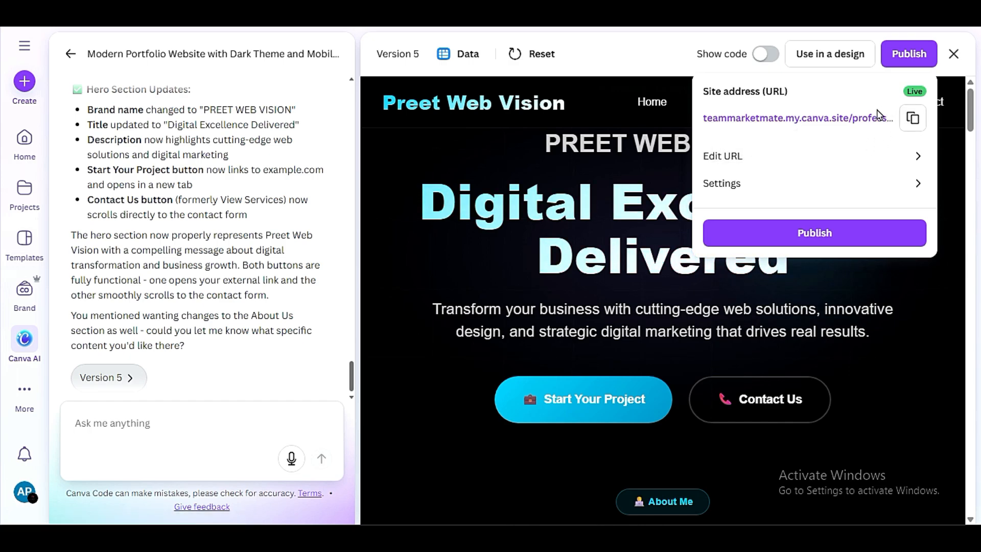
left_click(786, 155)
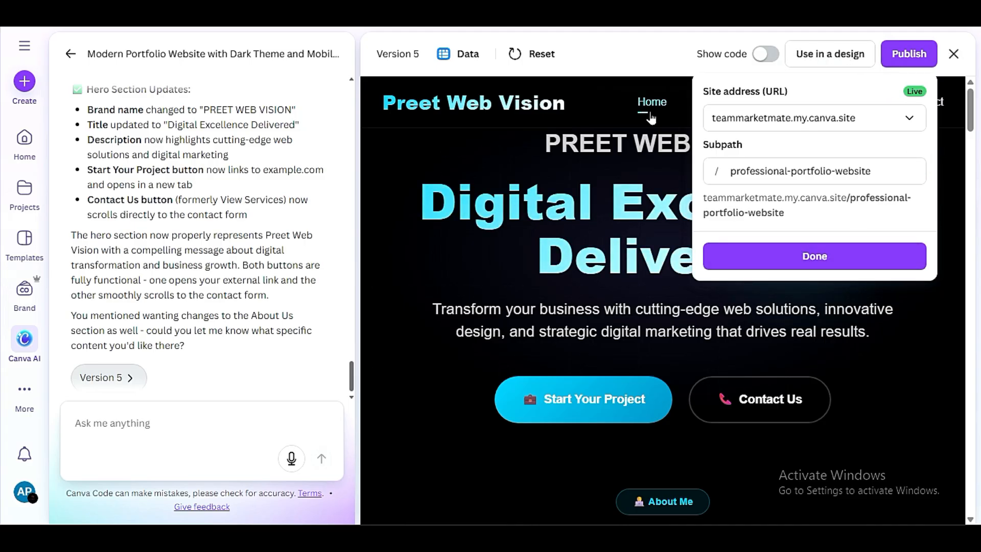
Use the Version 5 site in a Website design and view its editable hero, About and contact text fields.
left_click(822, 55)
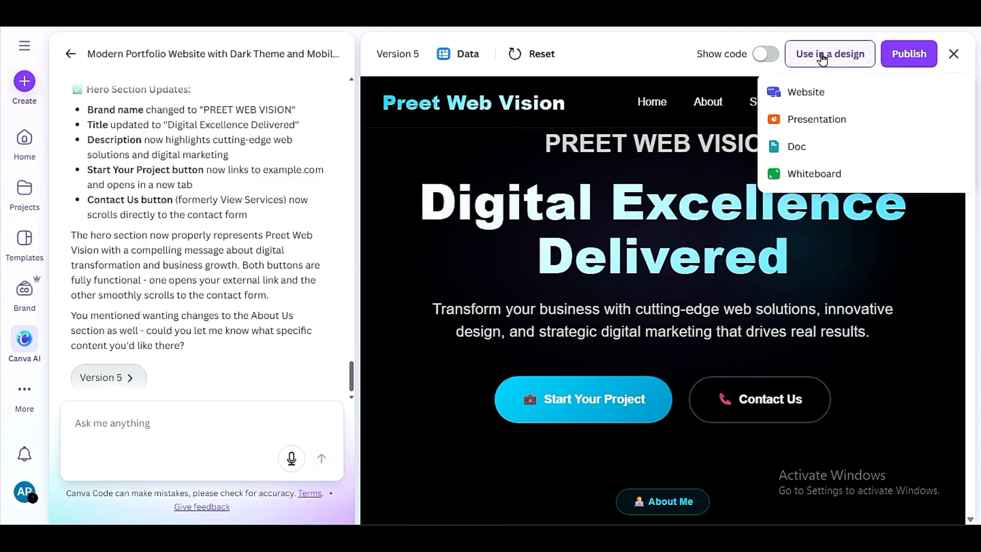
left_click(805, 93)
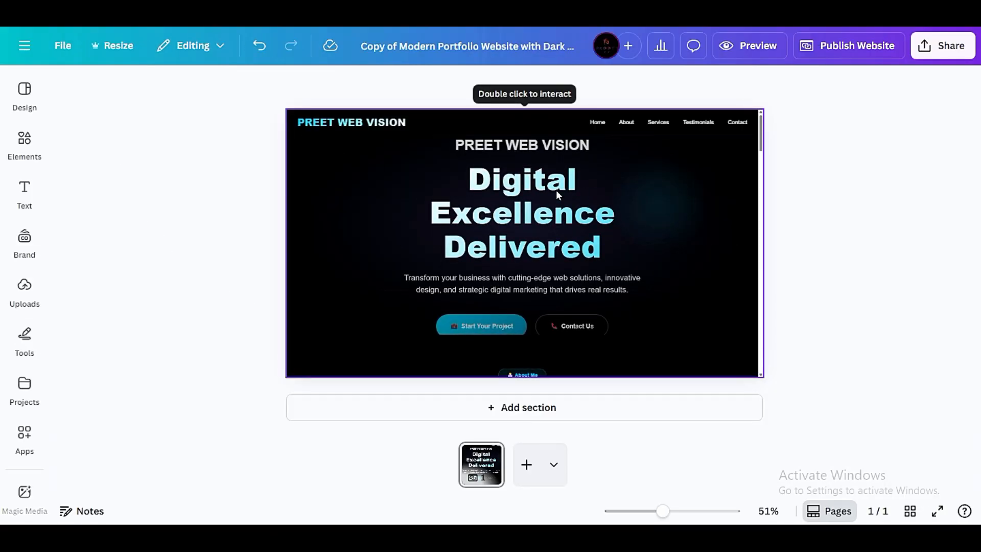
left_click(558, 194)
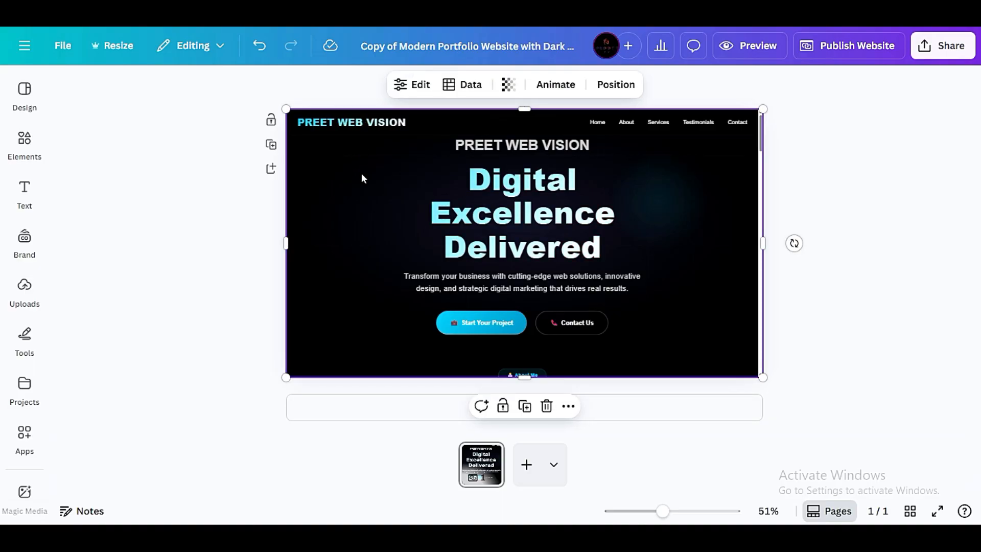
left_click(399, 84)
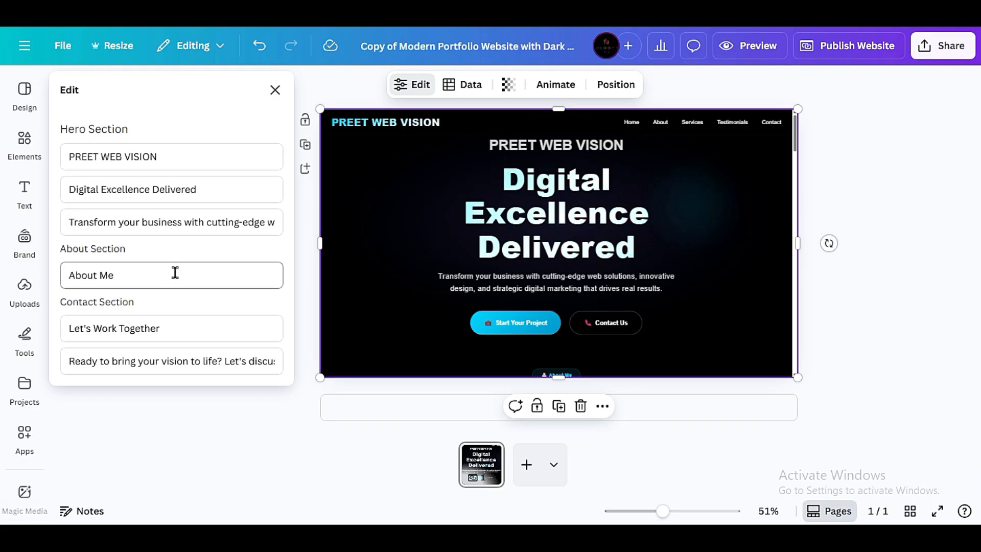
left_click(275, 90)
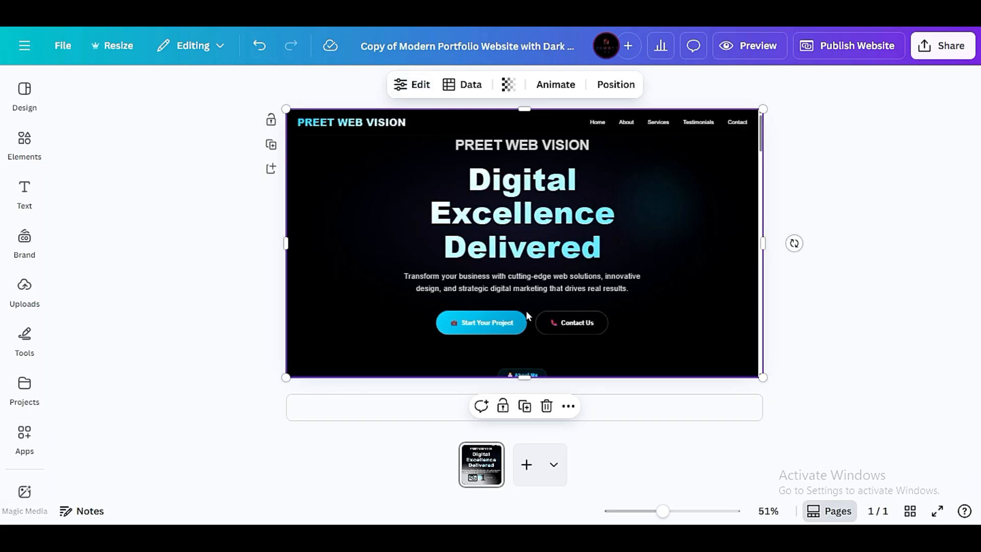
Check the hero description on the canvas, the design's data view, and the About section of the embedded page.
triple_click(532, 277)
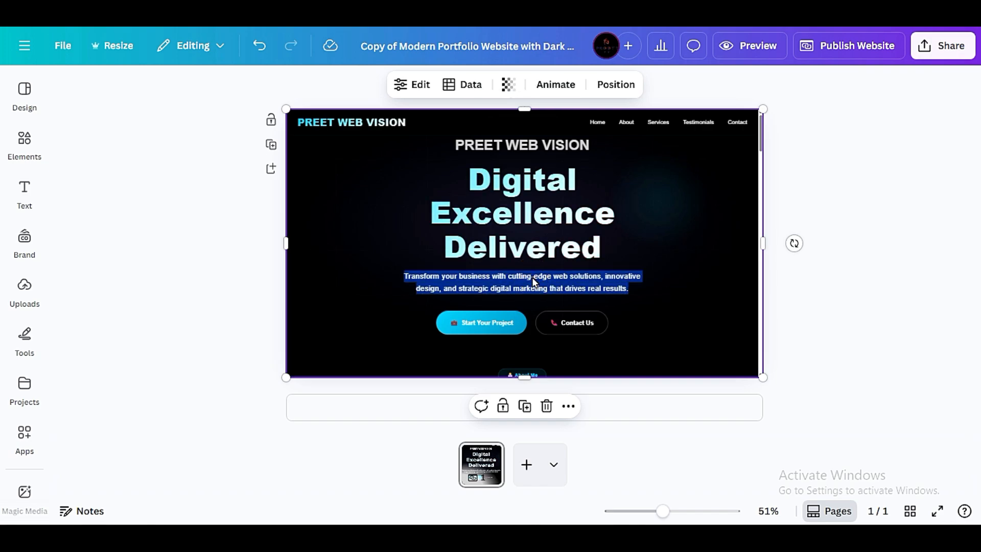
left_click(340, 228)
left_click(466, 86)
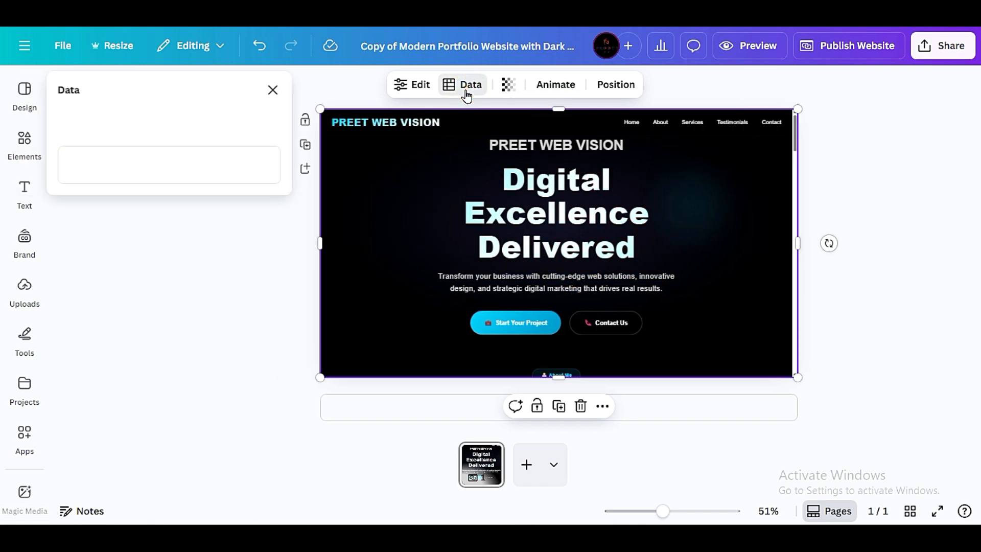
left_click(275, 90)
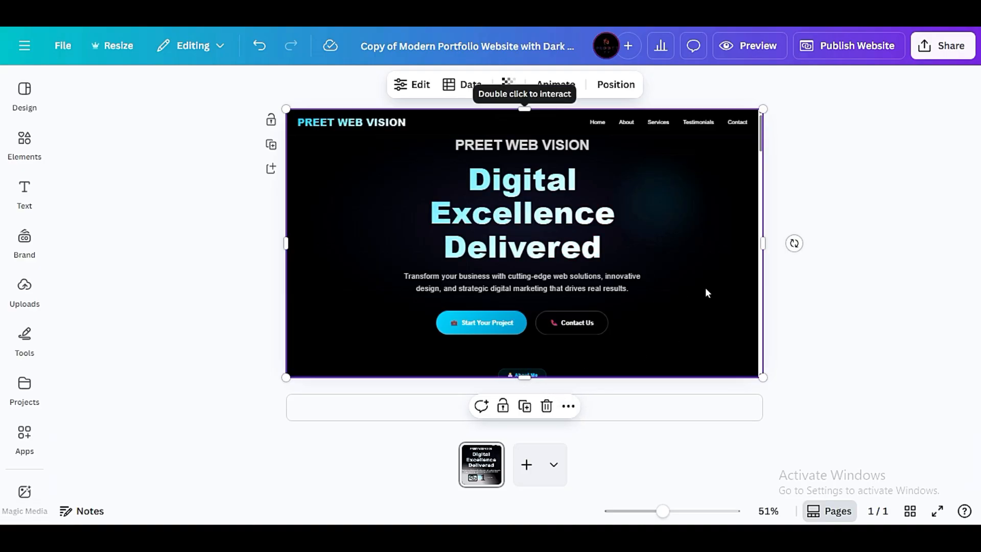
left_click(406, 209)
scroll(402, 225, "down", 10)
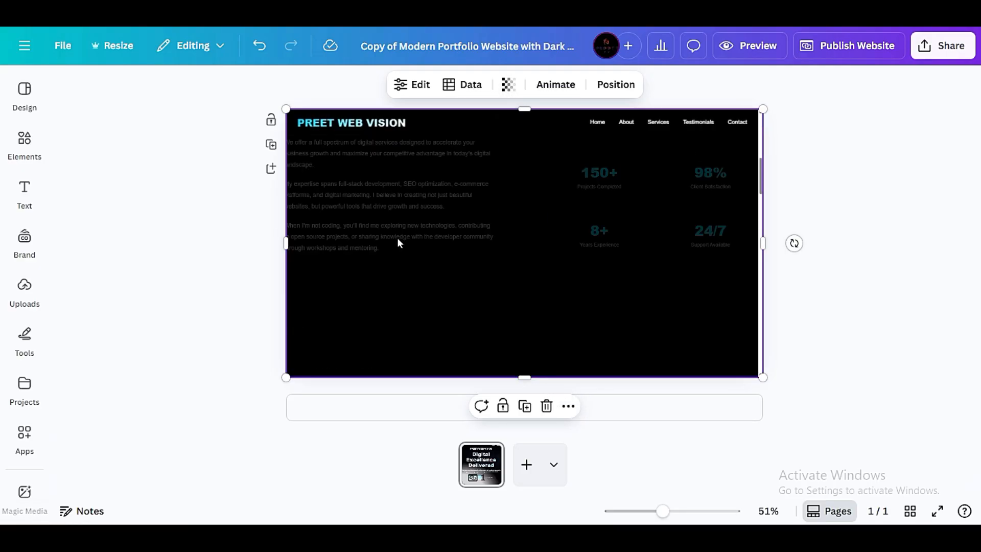
Open the website publishing options for the design and try to edit the site address.
left_click(832, 47)
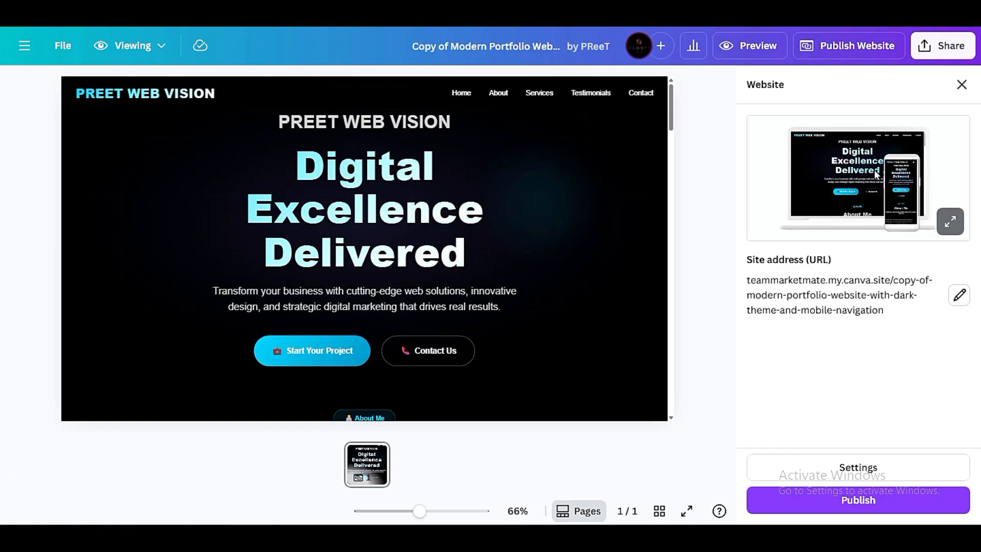
left_click(958, 296)
left_click(962, 290)
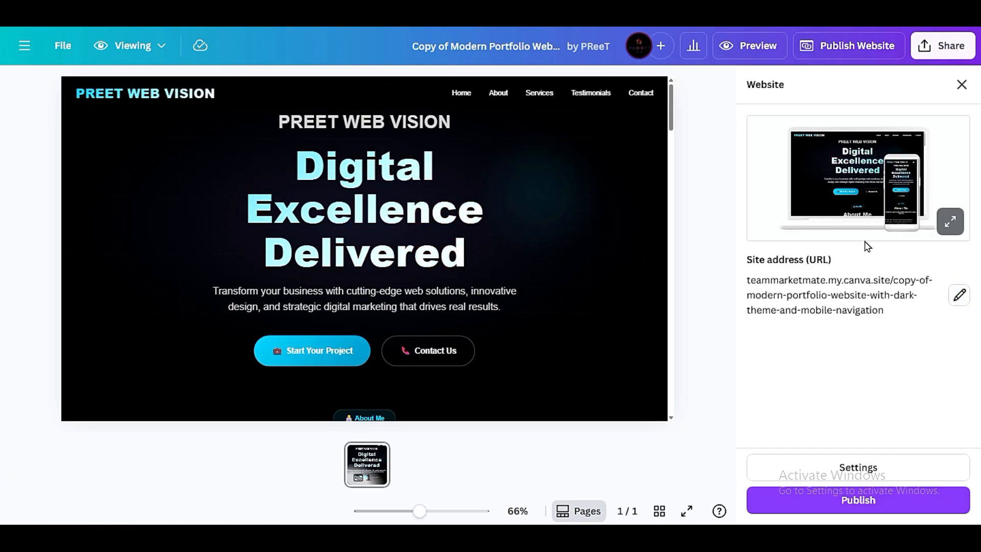
Enable search engine visibility, the navigation menu and the social media link preview in the site's publishing settings.
left_click(848, 465)
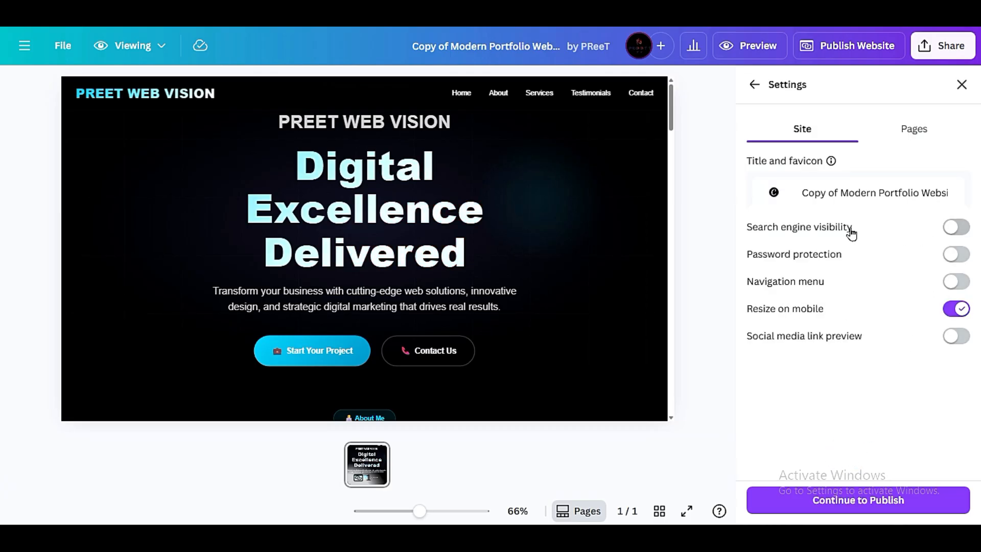
left_click(959, 226)
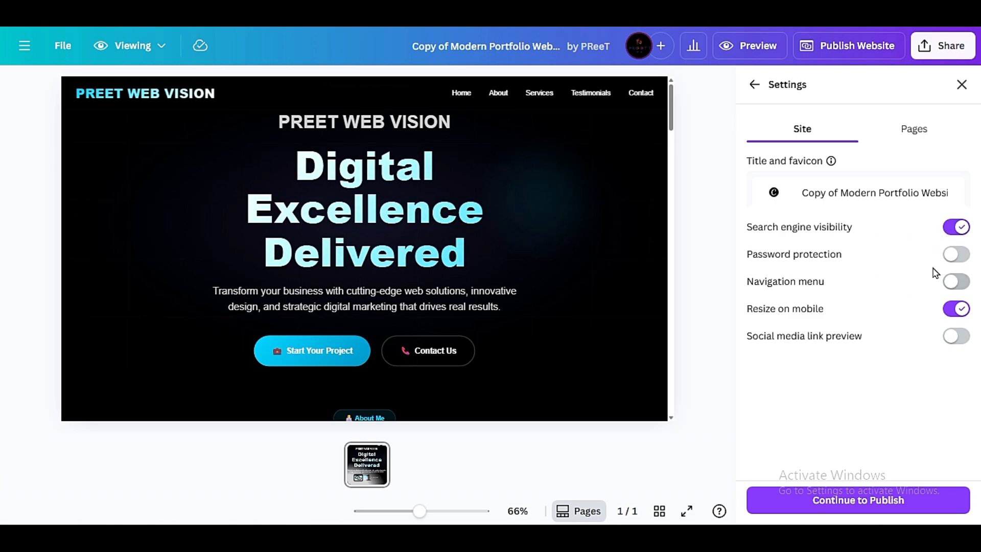
left_click(964, 282)
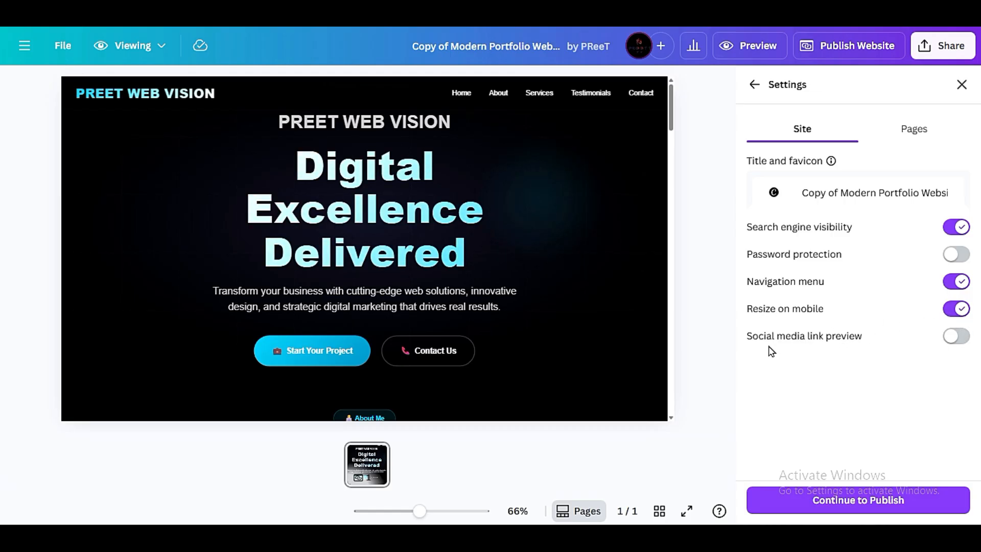
left_click(957, 335)
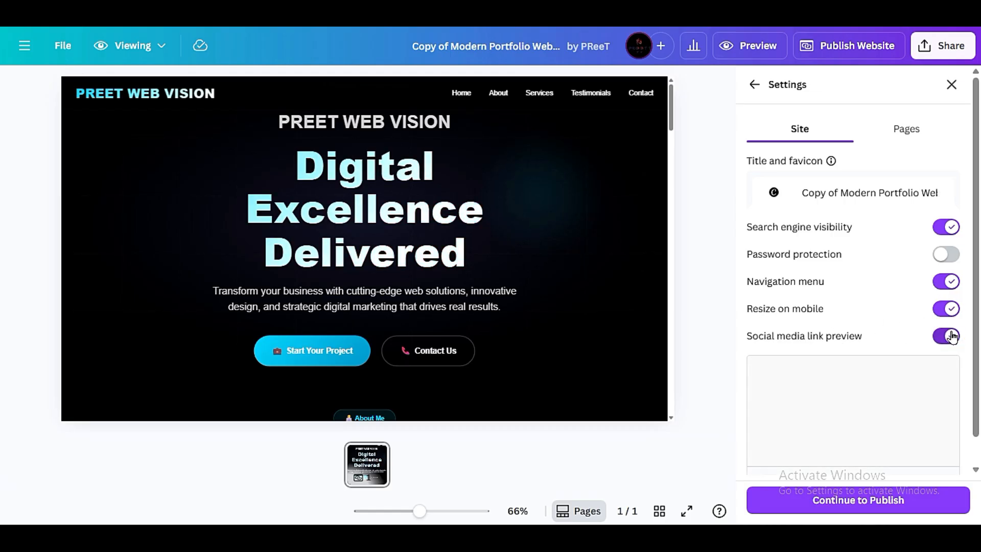
scroll(817, 380, "down", 1)
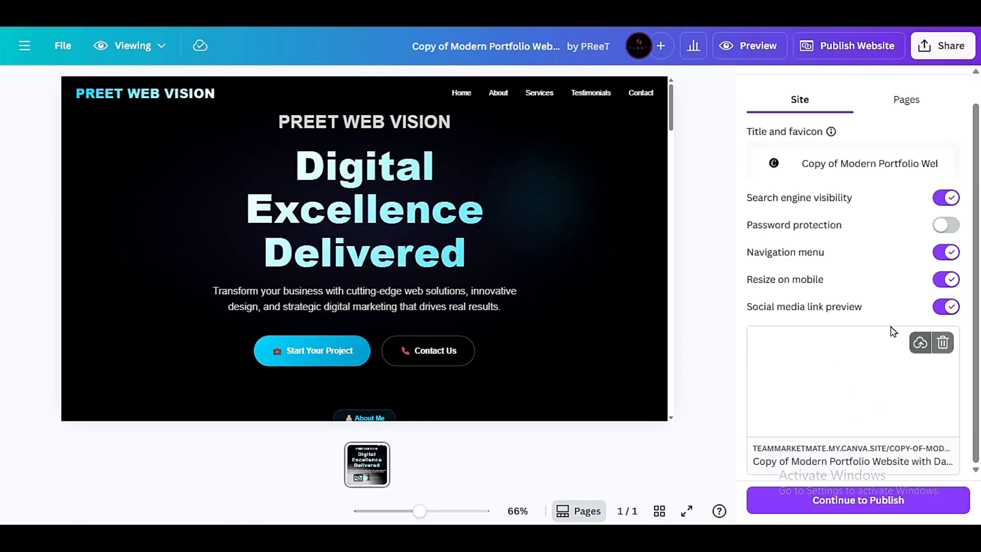
scroll(891, 331, "up", 1)
View the URL path and description settings of Page 1, and close the publishing settings to return to the editor.
left_click(906, 132)
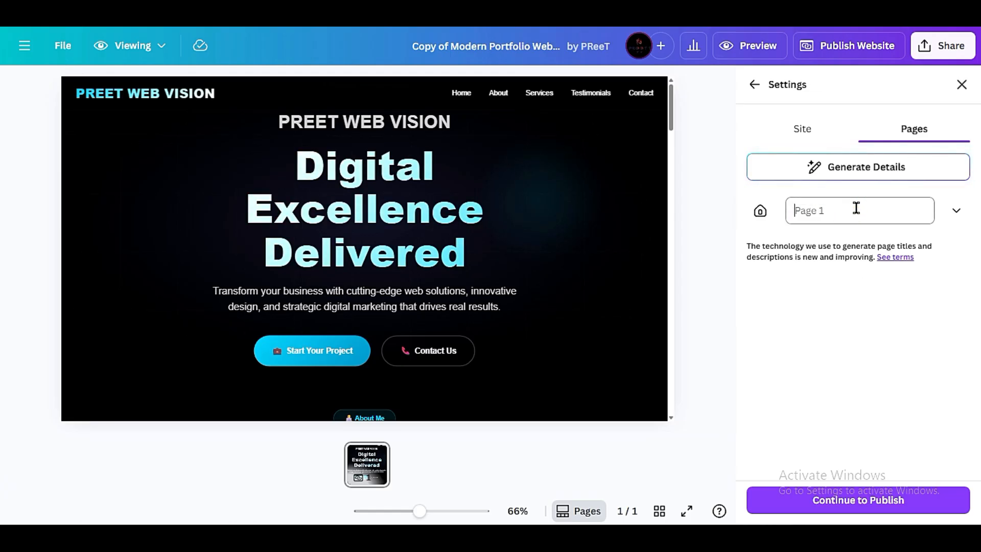
left_click(957, 211)
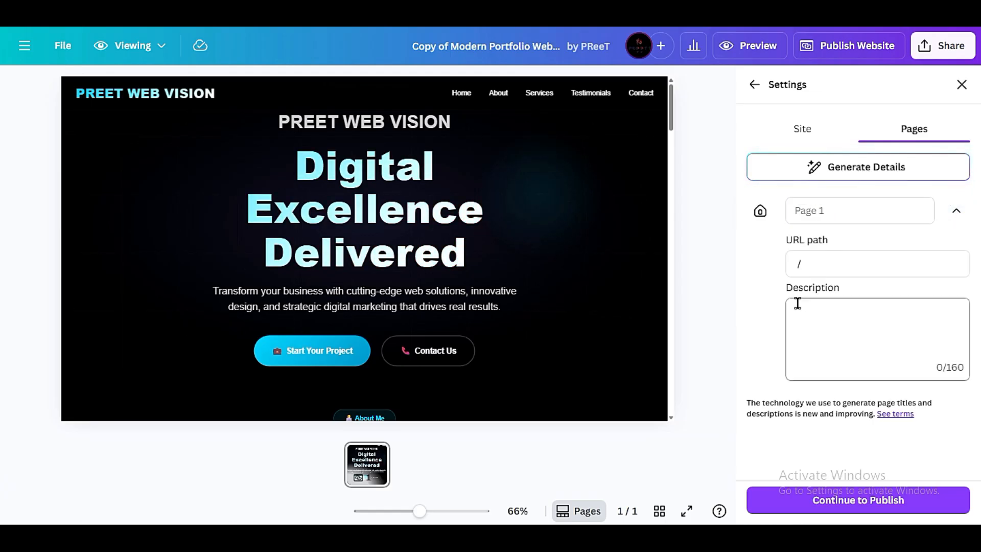
left_click(813, 314)
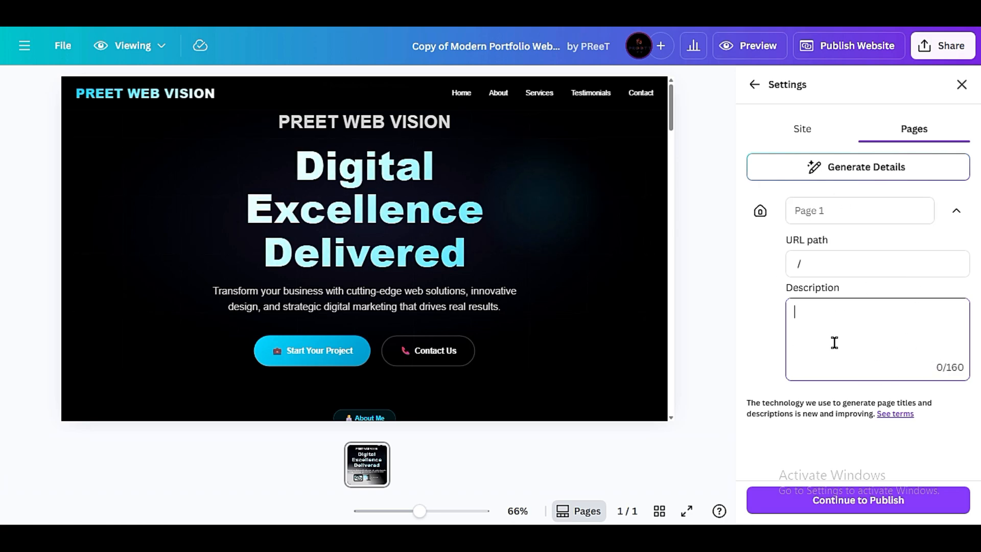
left_click(955, 209)
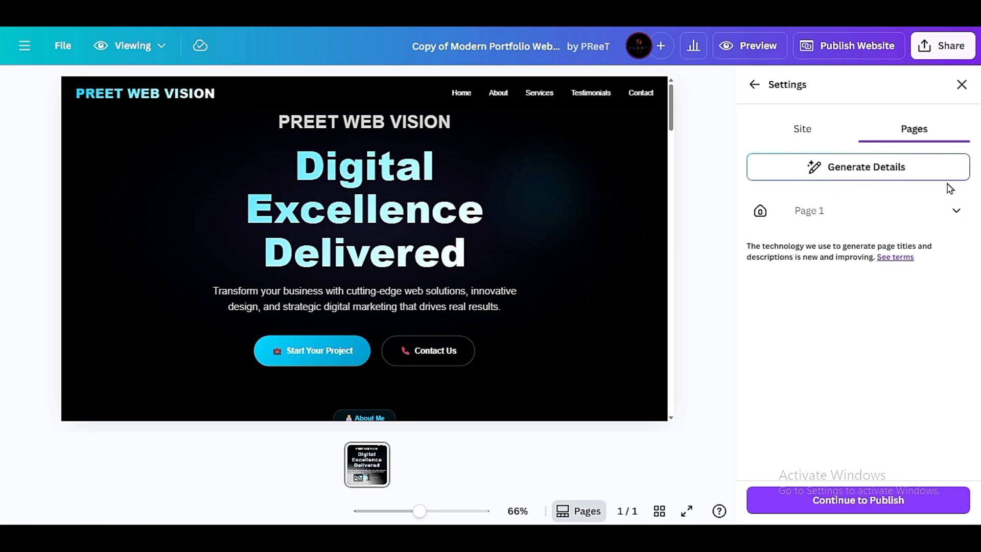
left_click(755, 85)
left_click(961, 85)
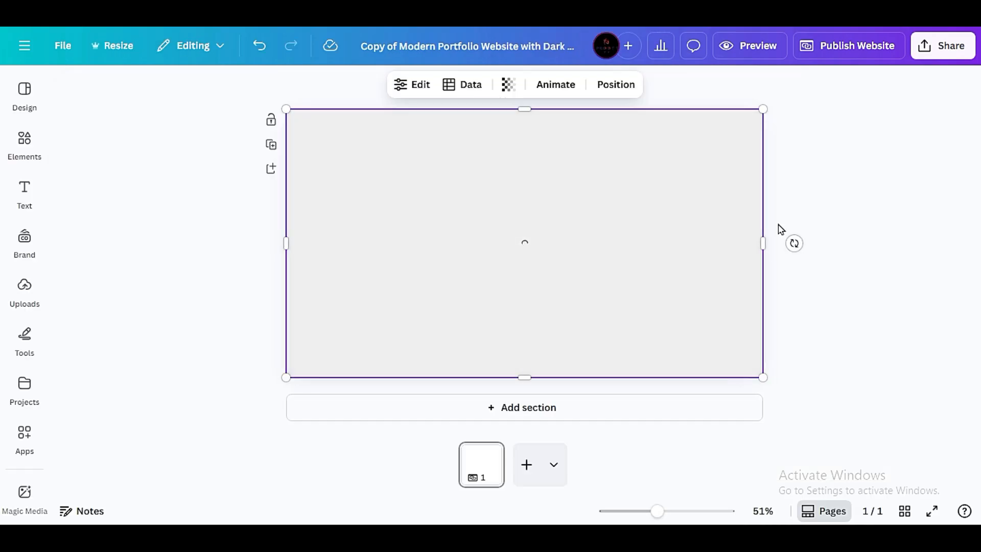